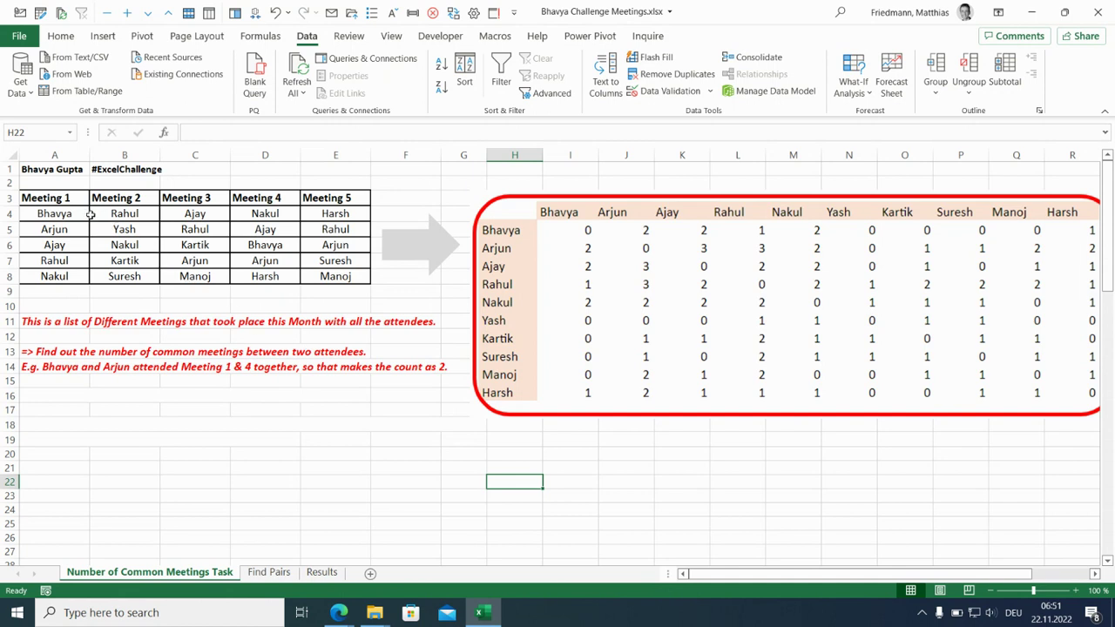
Examine the common-meetings task by highlighting the example pair in Meeting 1 and Meeting 4 and reading the notes below the table.
left_click_drag(78, 212, 82, 230)
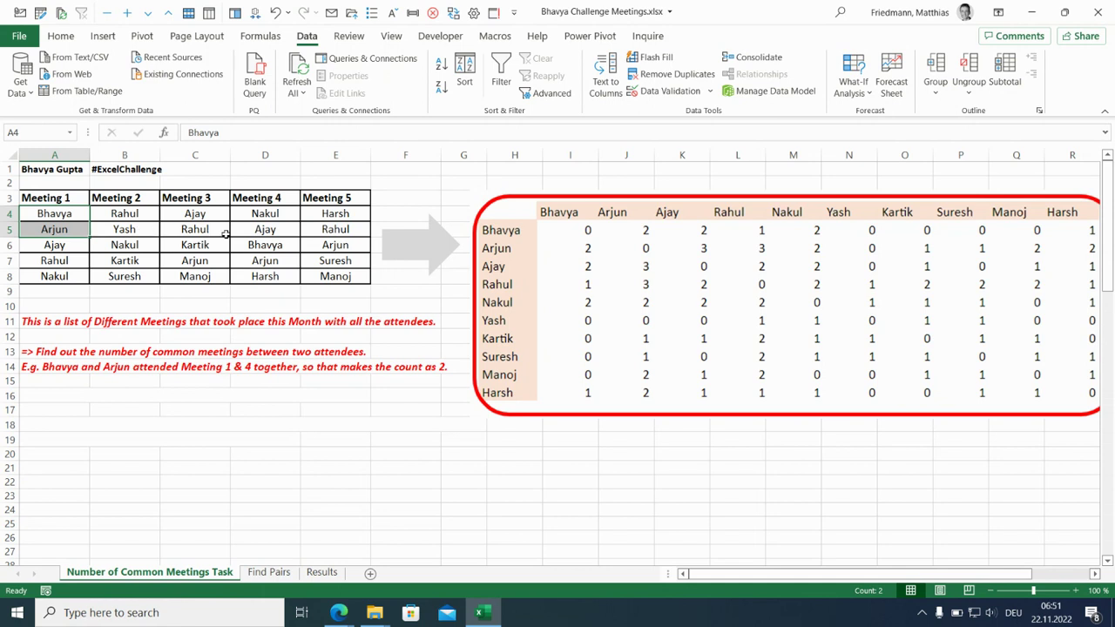
left_click_drag(250, 245, 250, 262, "ctrl")
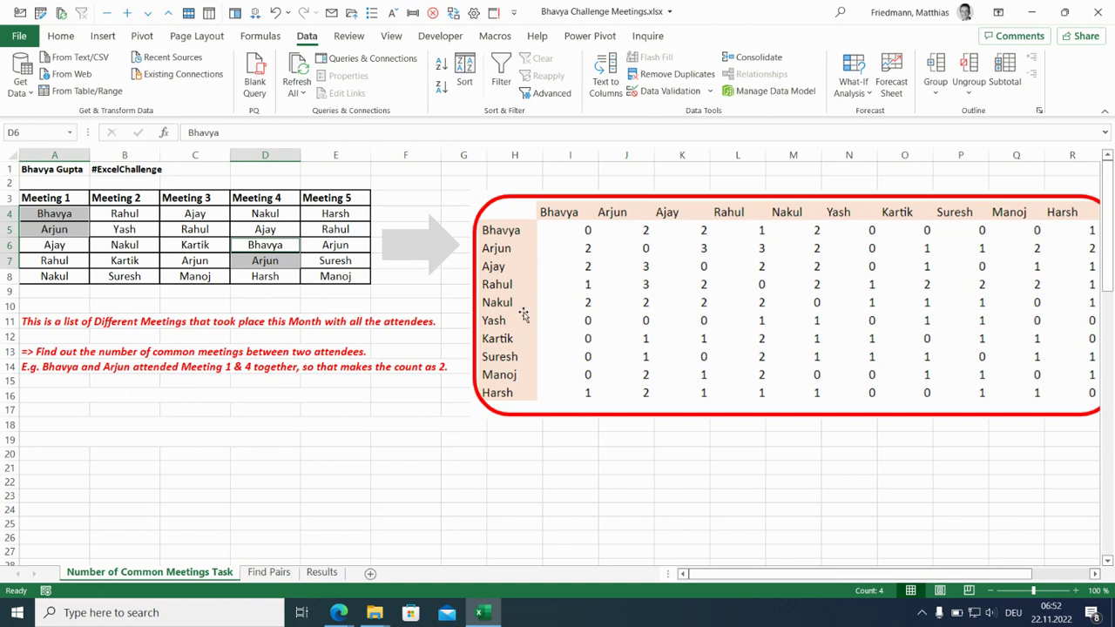
left_click(459, 392)
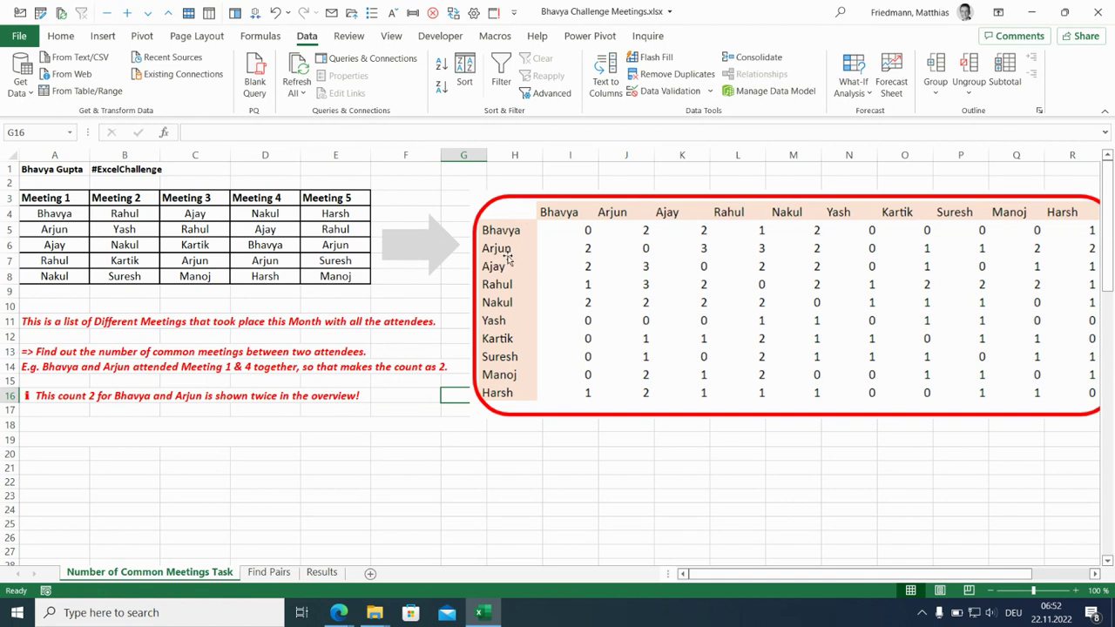
left_click(456, 411)
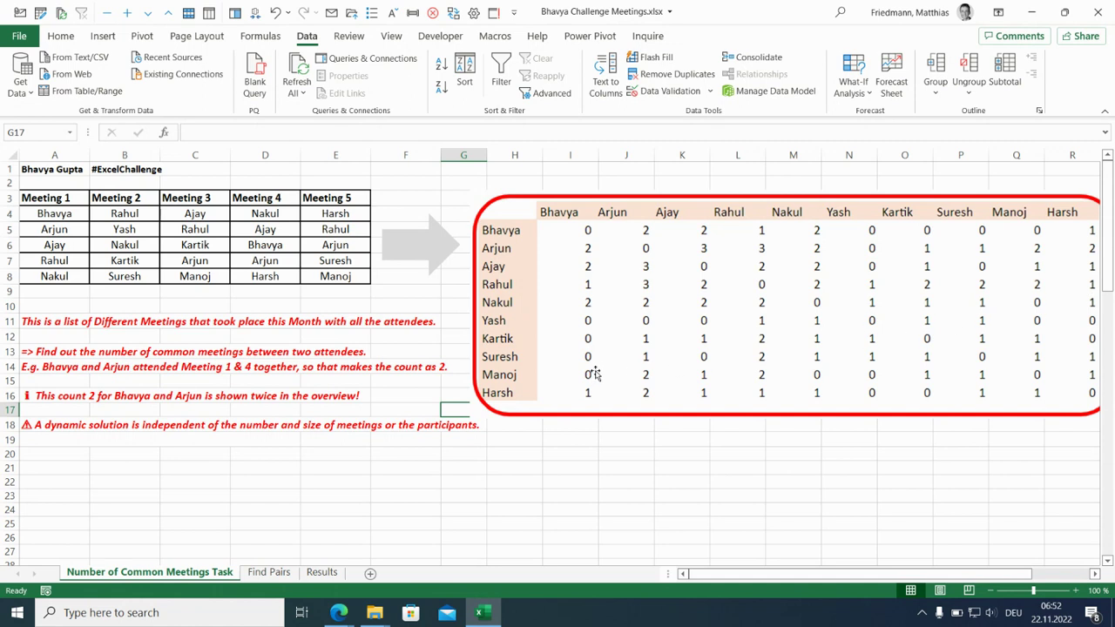
left_click(463, 437)
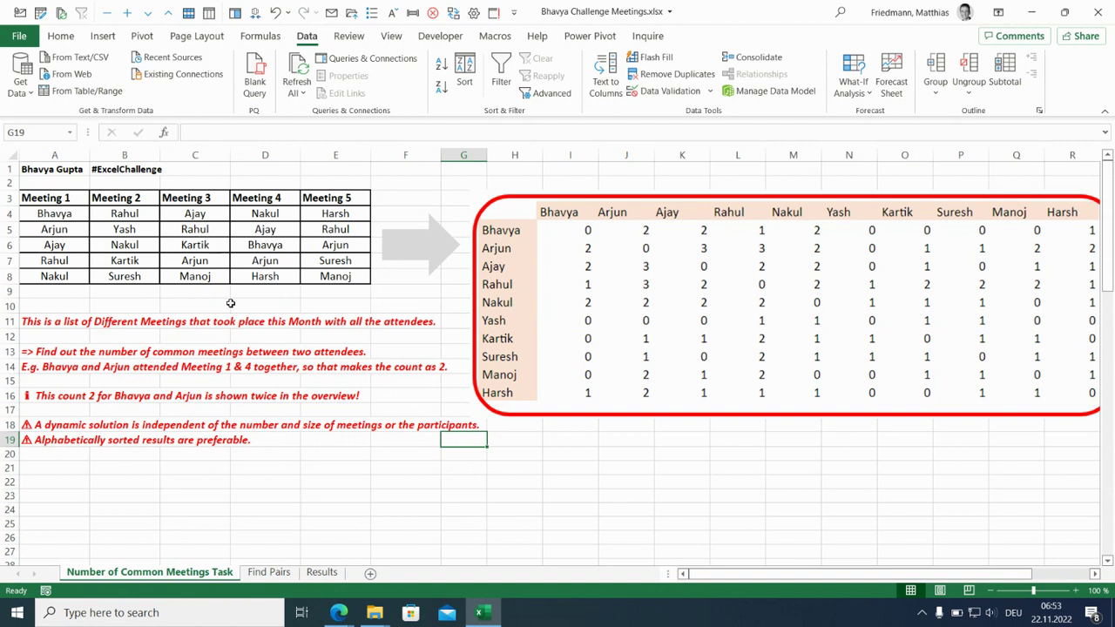
On the Find Pairs sheet, expand the grouped columns and move the post picture clear of the Clubs and Team1/Team2 tables.
left_click(273, 574)
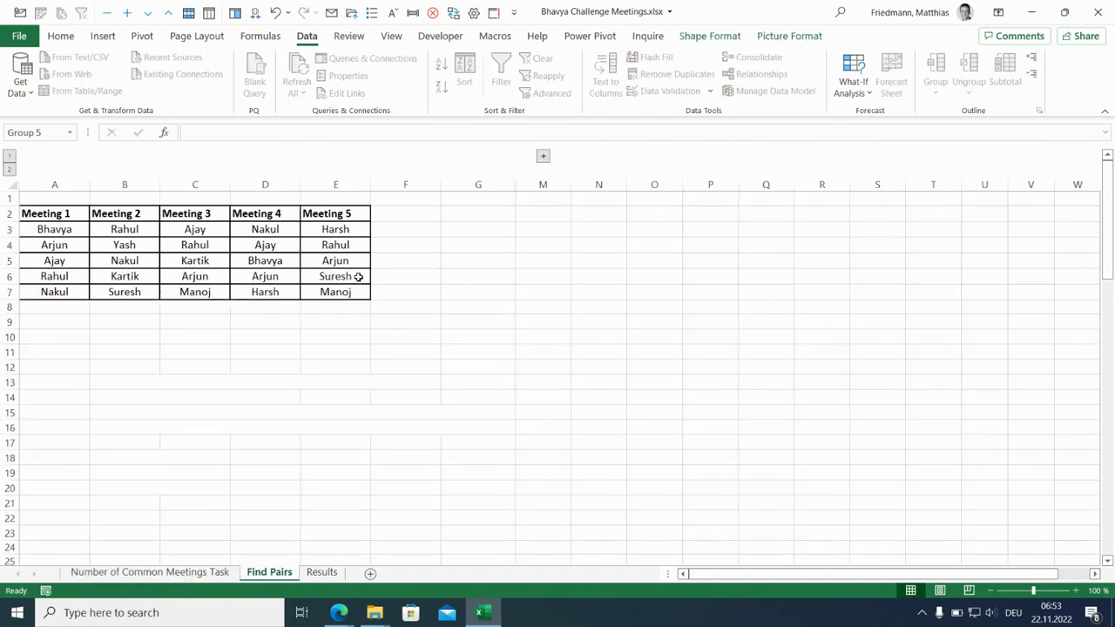
left_click(543, 158)
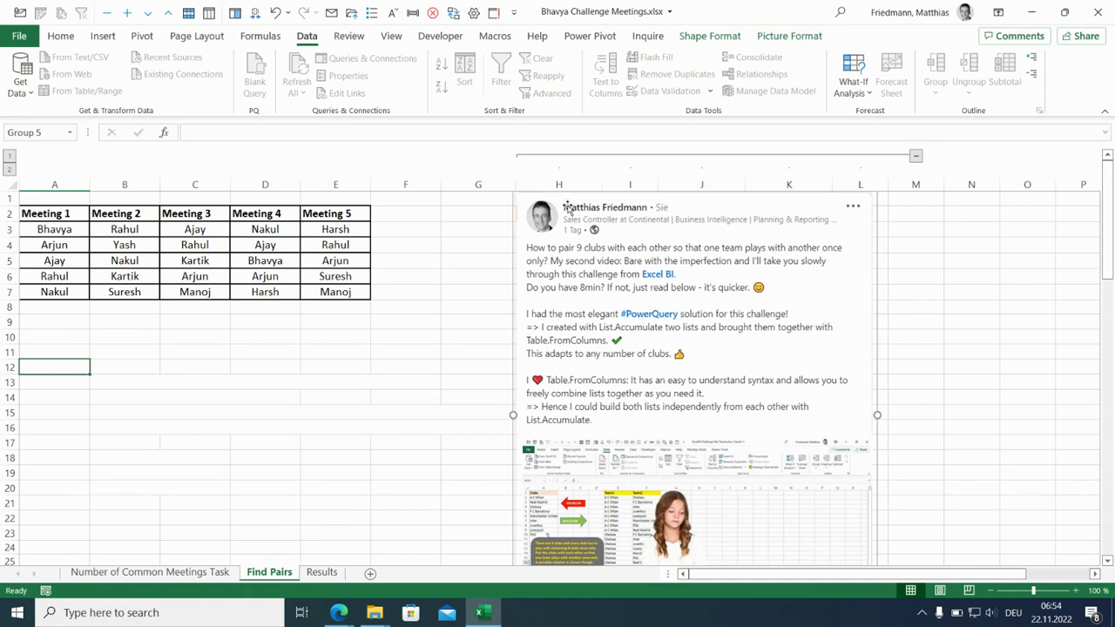
left_click_drag(564, 207, 971, 196)
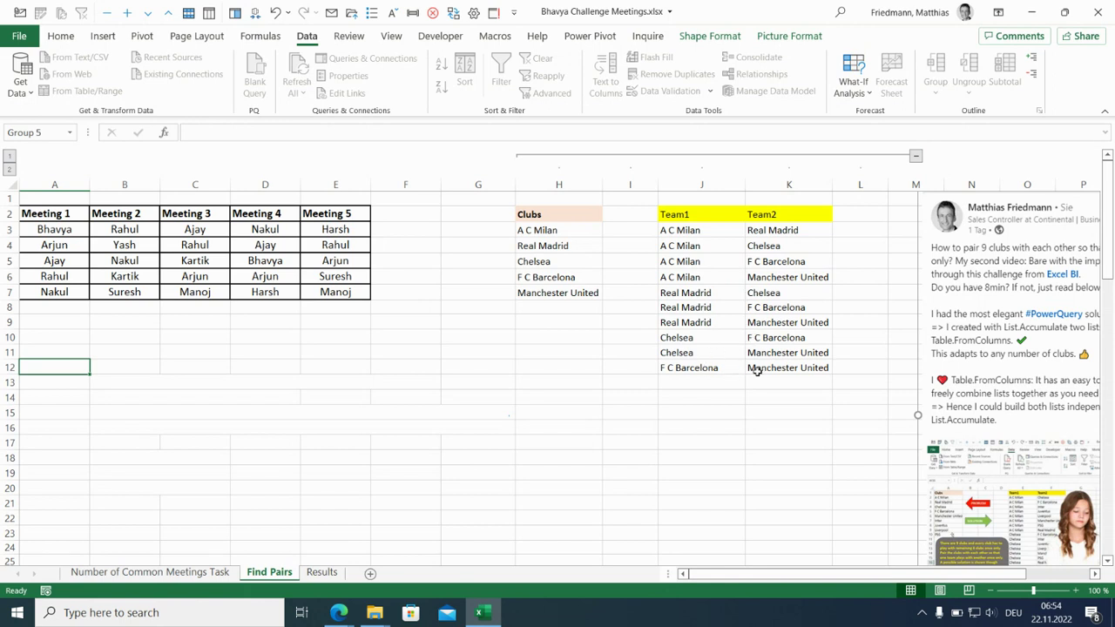
Clear the existing pairings under Team1 and Team2 in J3:K12 and copy A C Milan from the Clubs list into J3.
left_click_drag(755, 369, 722, 236)
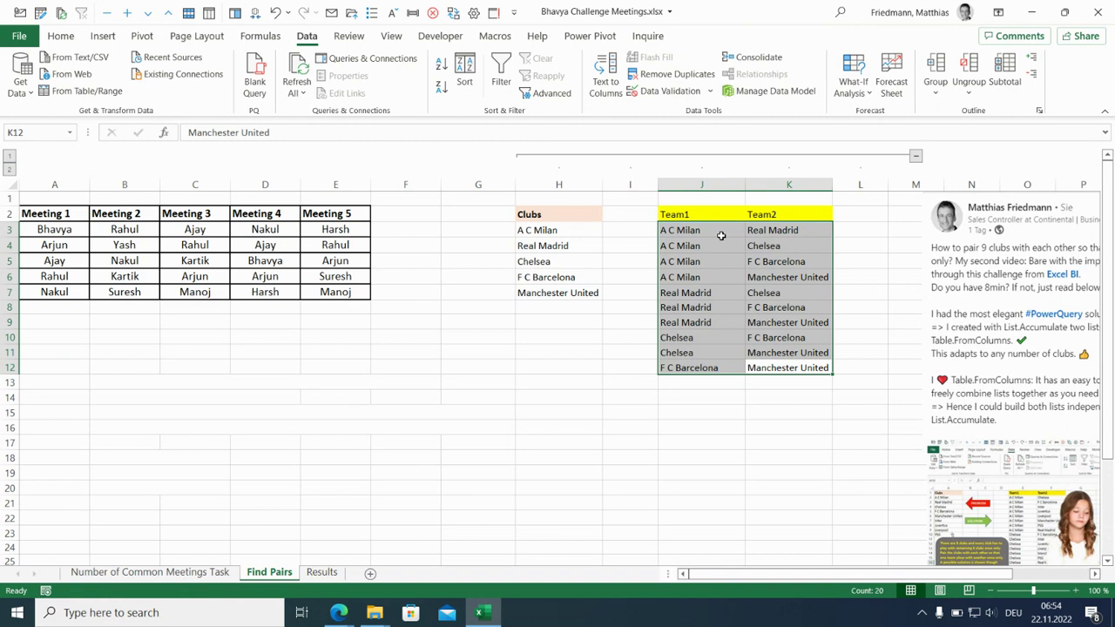
key("Delete")
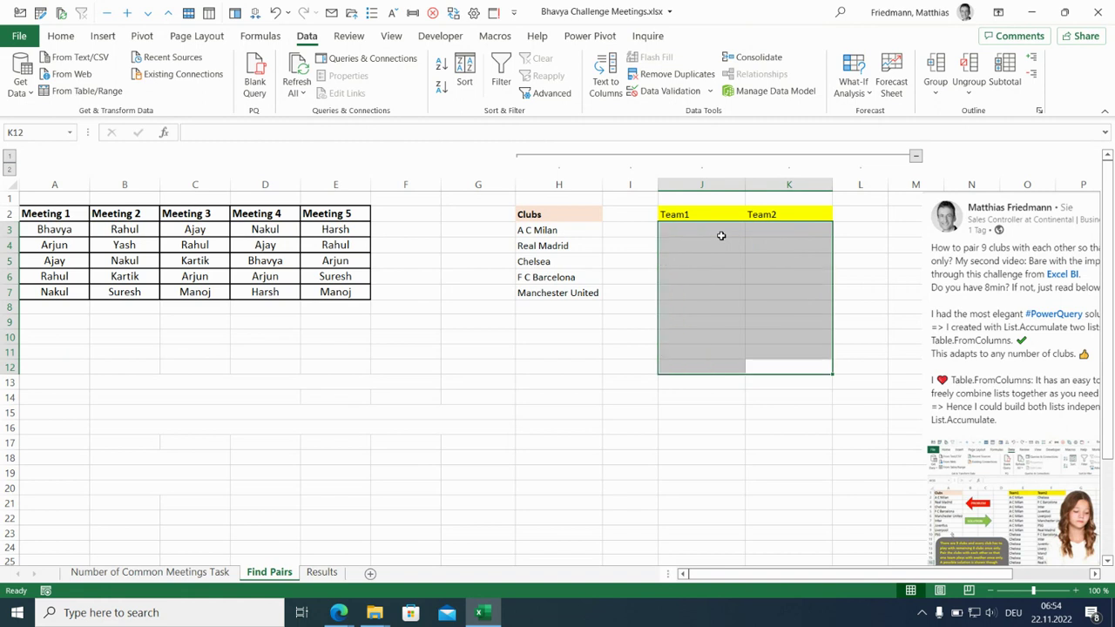
left_click(574, 229)
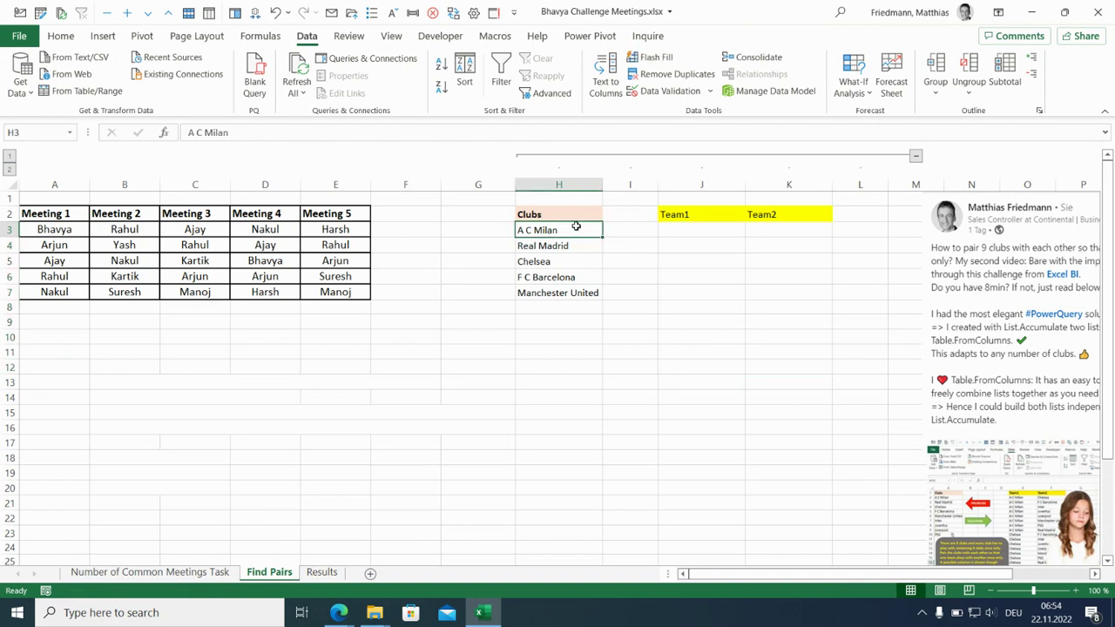
key("ctrl+c")
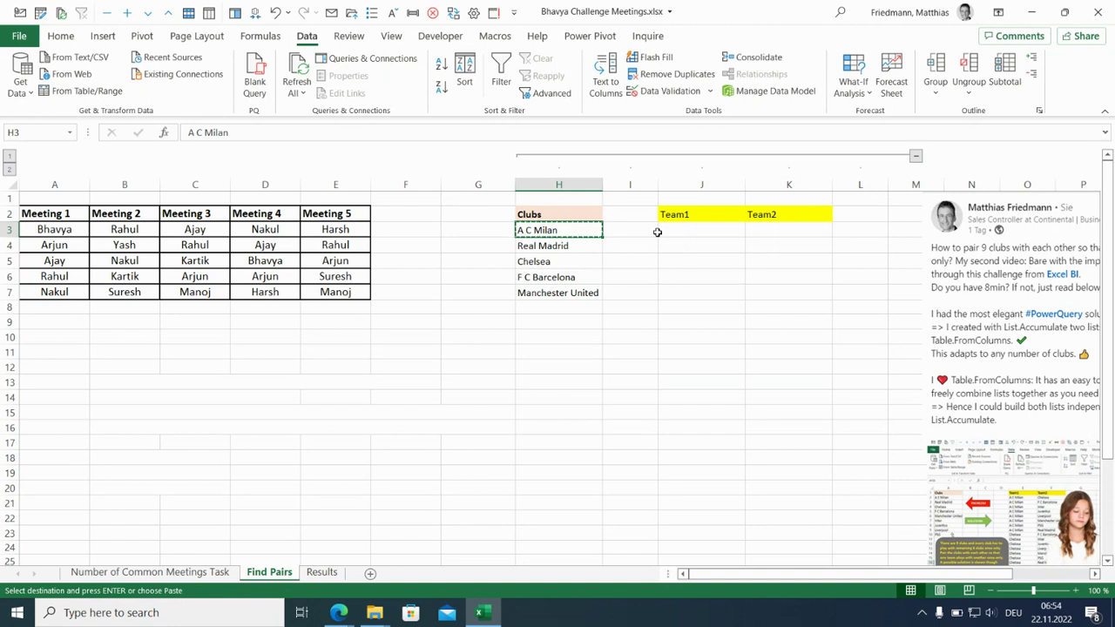
left_click(687, 229)
key("ctrl+v")
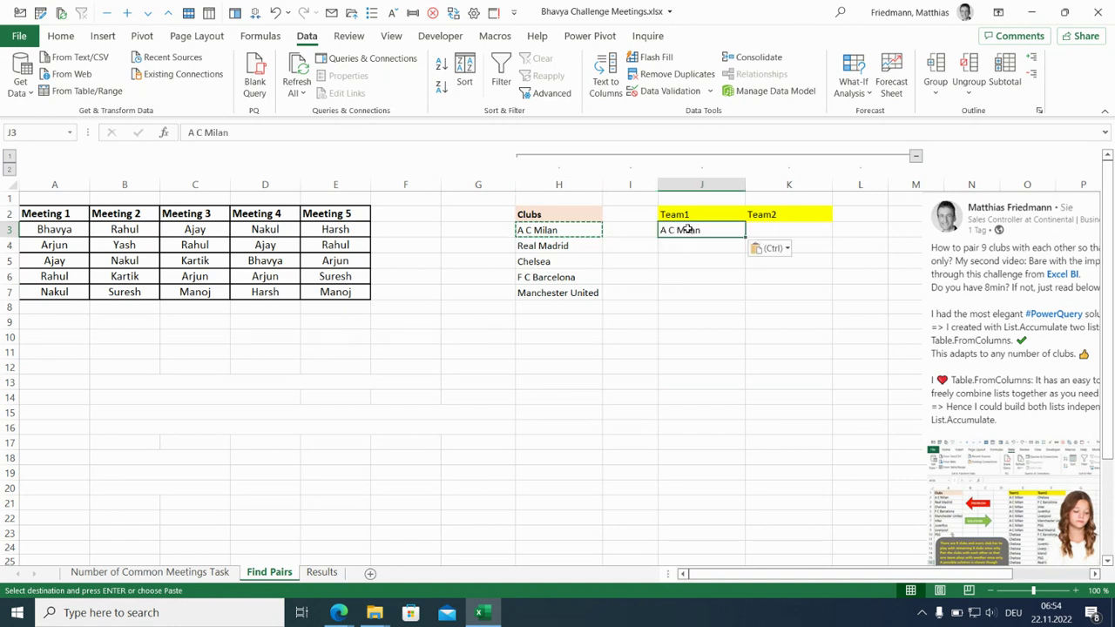
Copy Real Madrid through Manchester United into Team2 from K3 and fill A C Milan down to J6.
left_click_drag(560, 247, 558, 293)
key("ctrl+c")
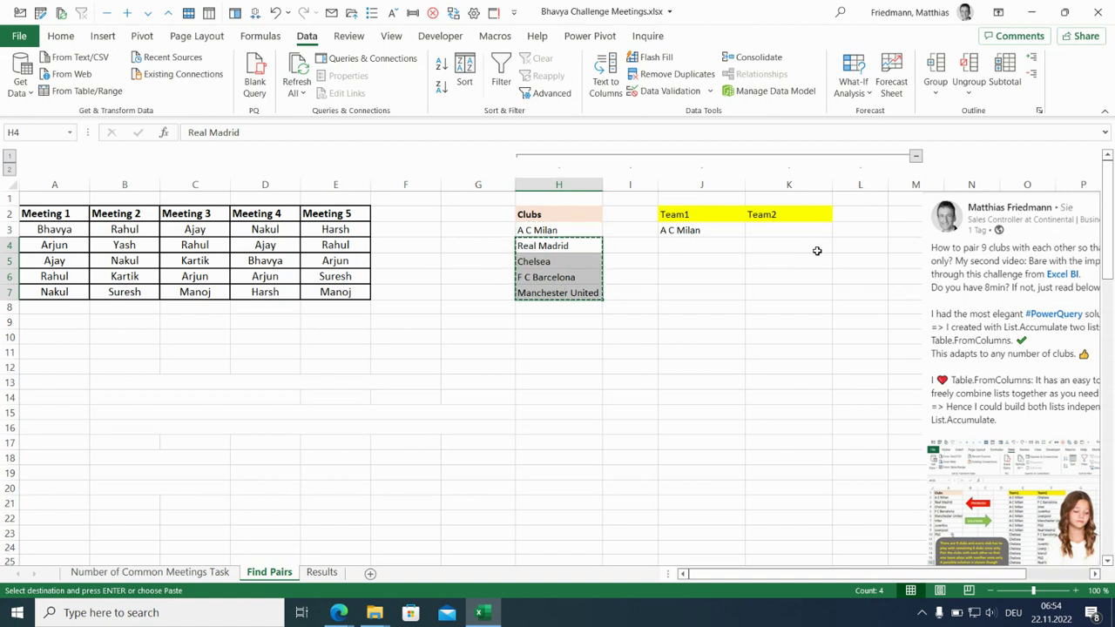
left_click(796, 229)
key("ctrl+v")
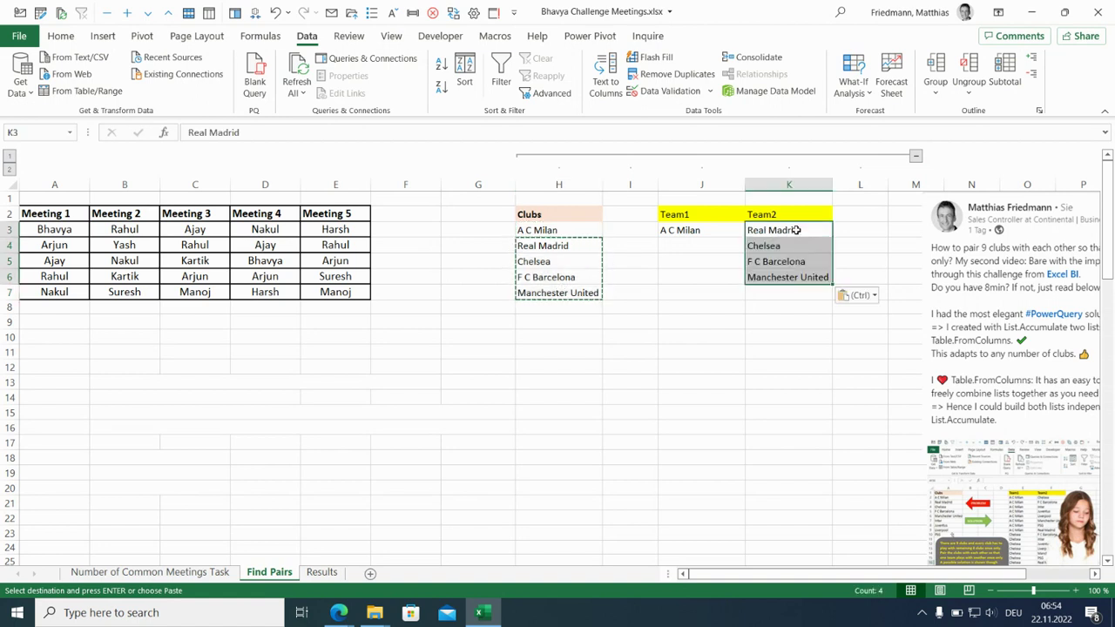
left_click(737, 232)
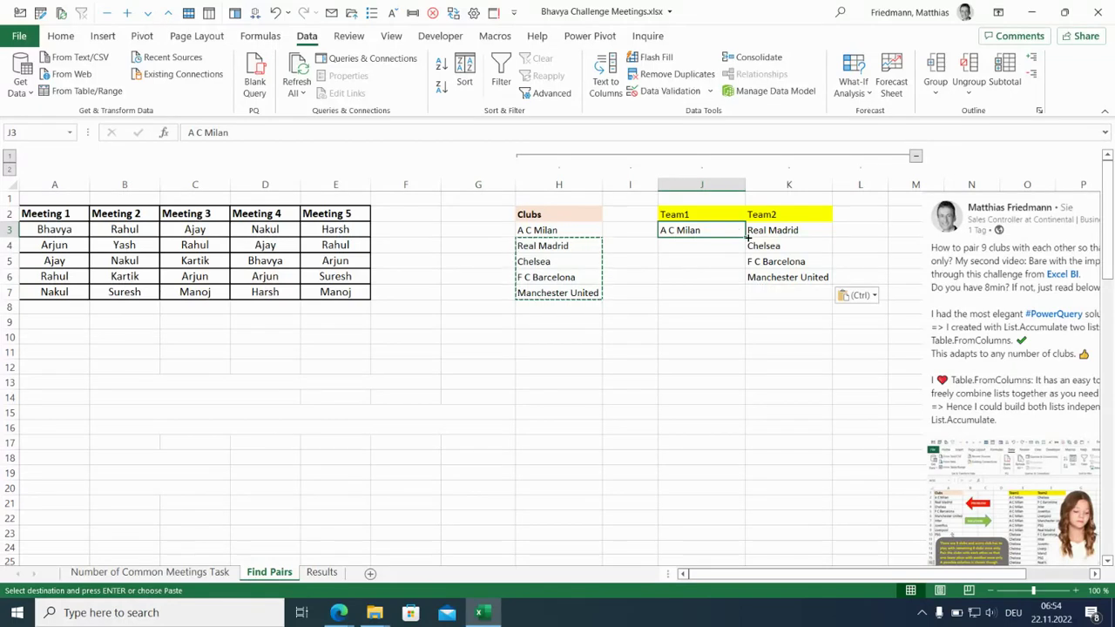
left_click_drag(744, 237, 749, 278)
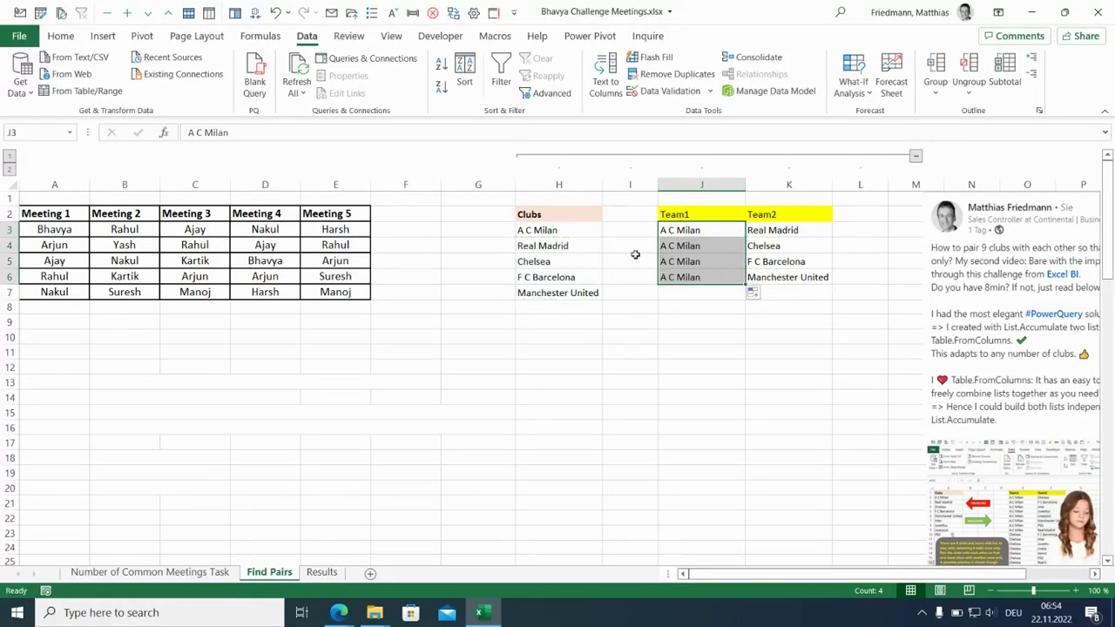
Pair Real Madrid in J7:J9 with Chelsea, F C Barcelona and Manchester United in K7:K9, copying from the Clubs list.
left_click(565, 247)
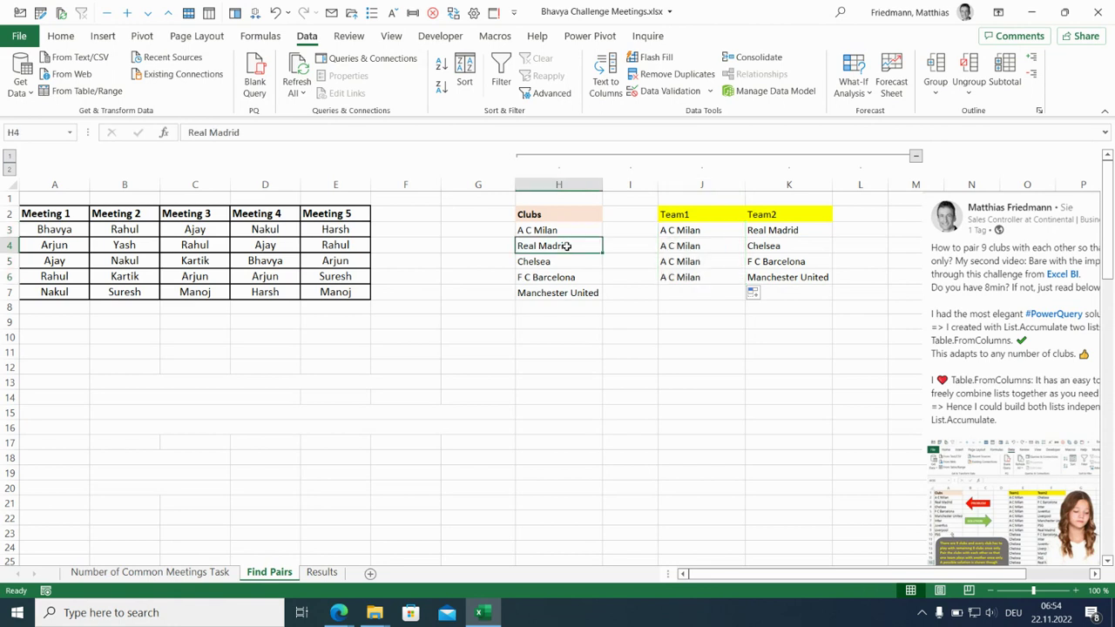
key("ctrl+c")
left_click(696, 292)
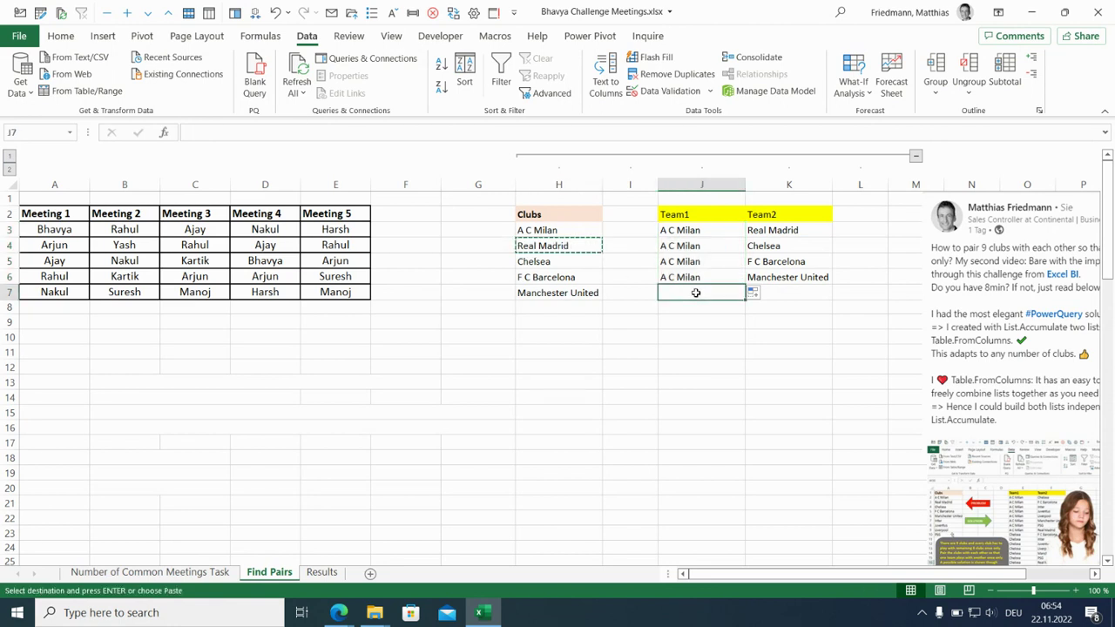
key("ctrl+v")
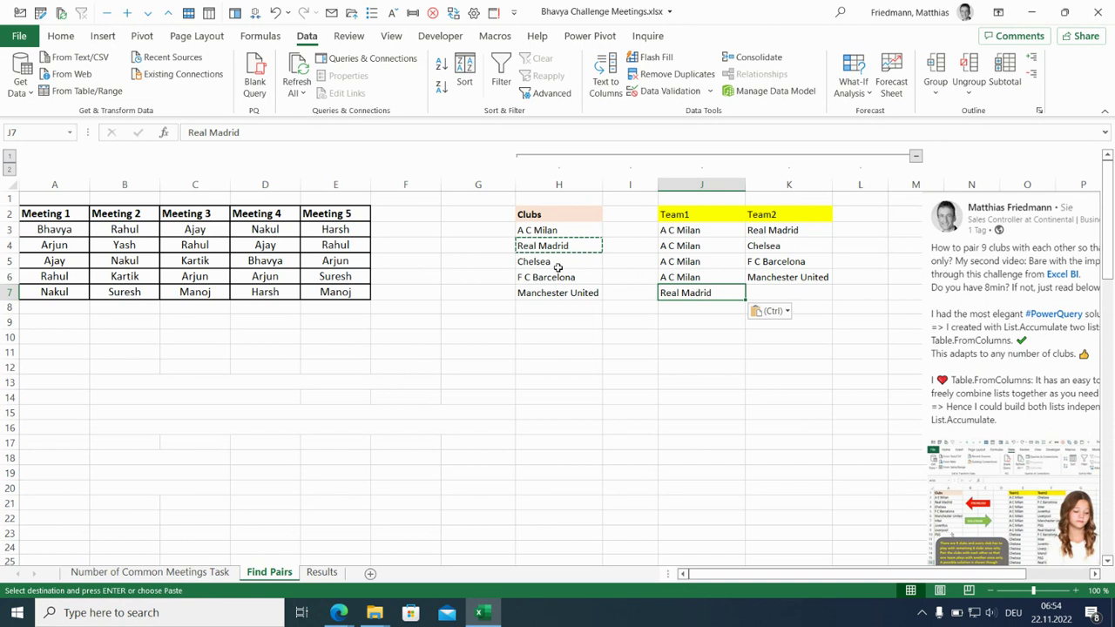
left_click_drag(557, 266, 562, 292)
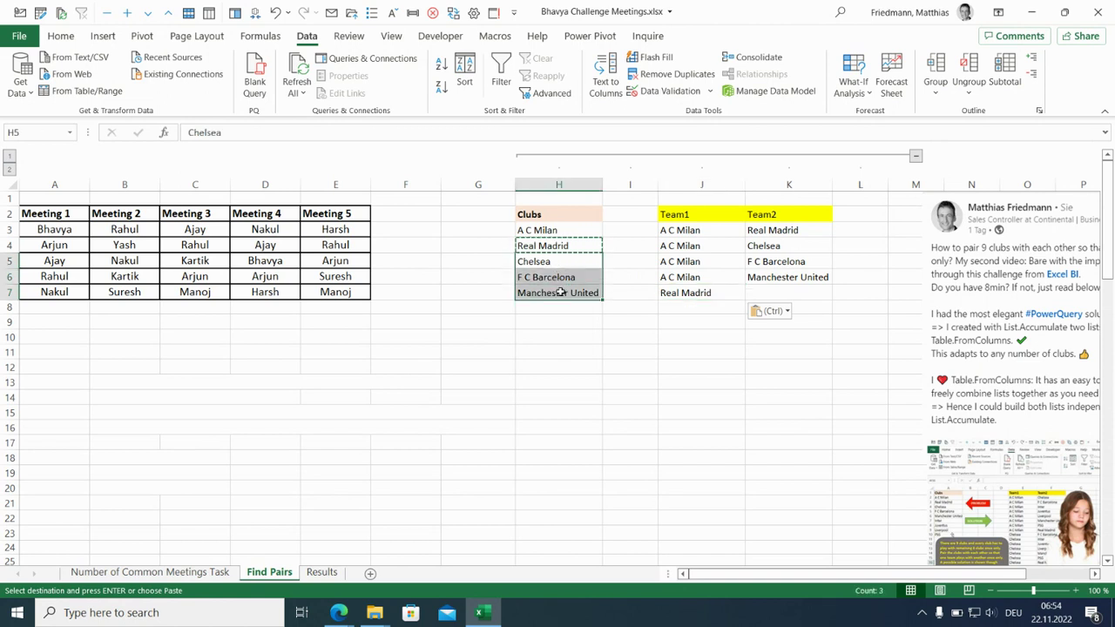
key("ctrl+c")
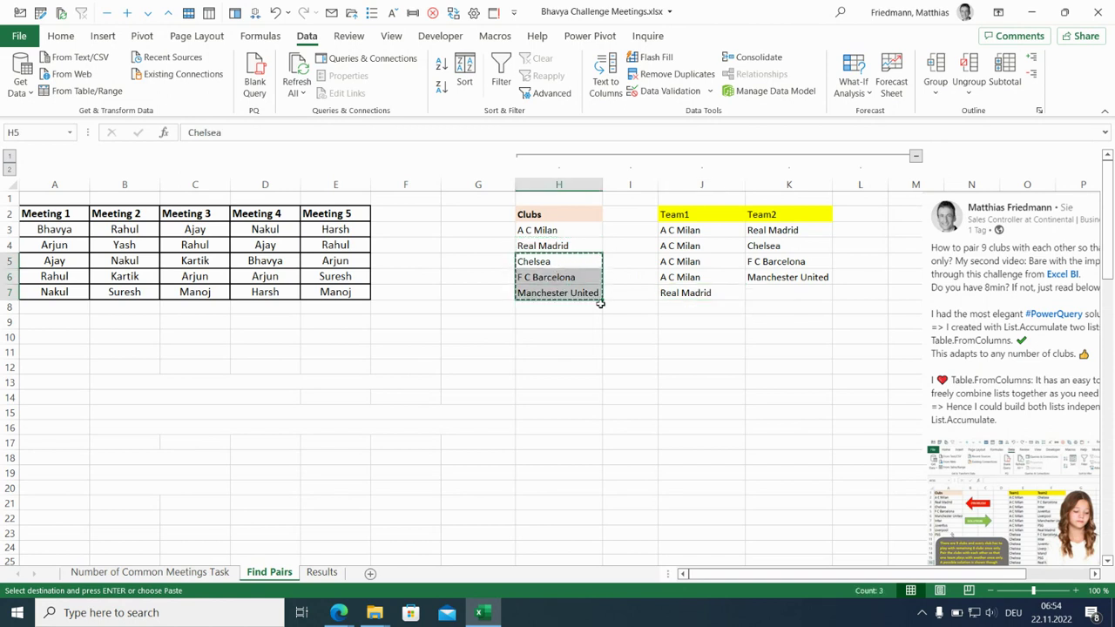
left_click(804, 292)
key("ctrl+v")
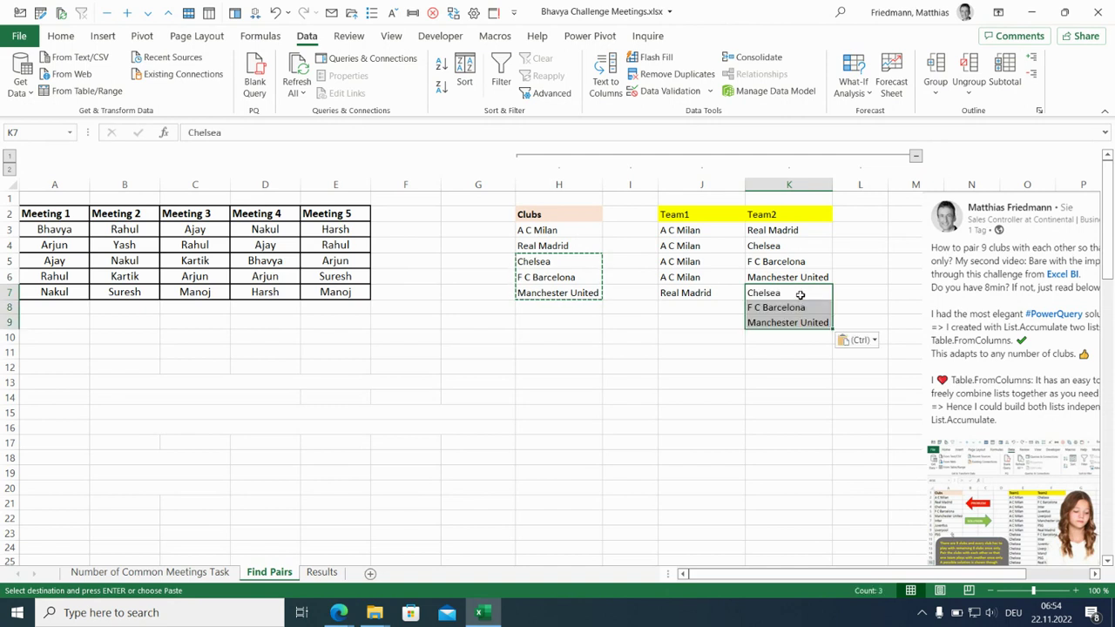
left_click(735, 294)
left_click_drag(744, 300, 750, 331)
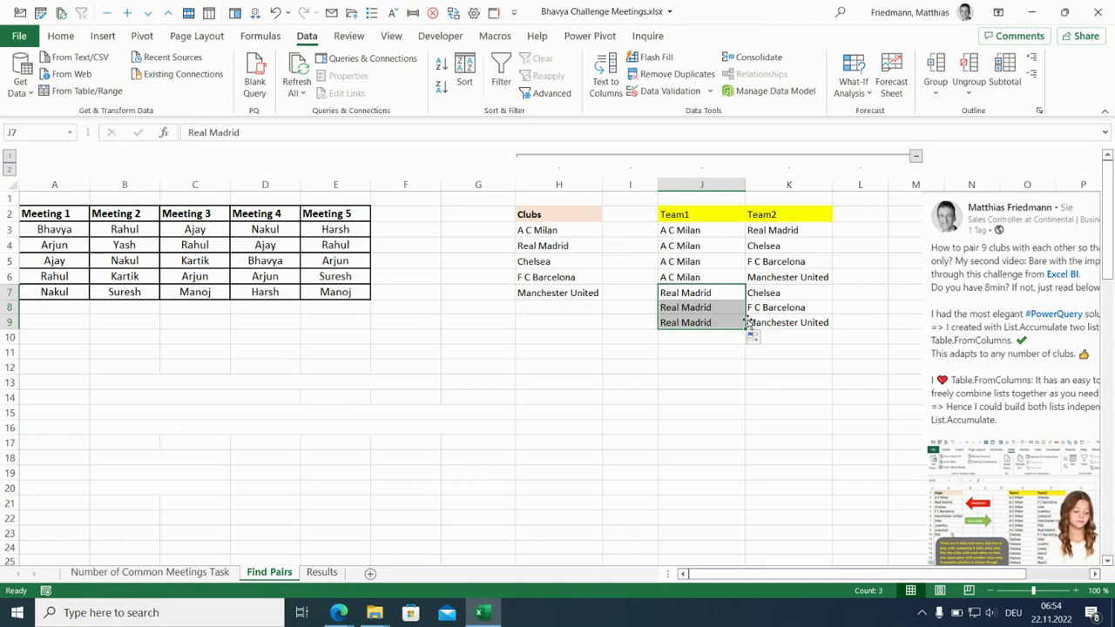
Pair Chelsea in J10:J11 with F C Barcelona and Manchester United in K10:K11, copying from the Clubs list.
left_click(580, 264)
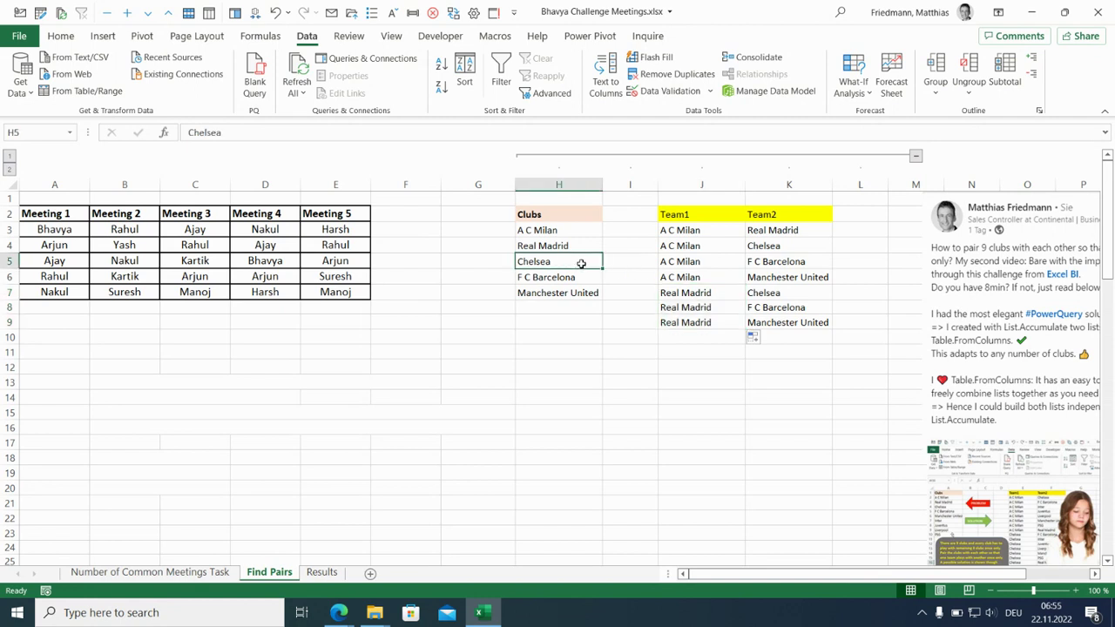
key("ctrl+c")
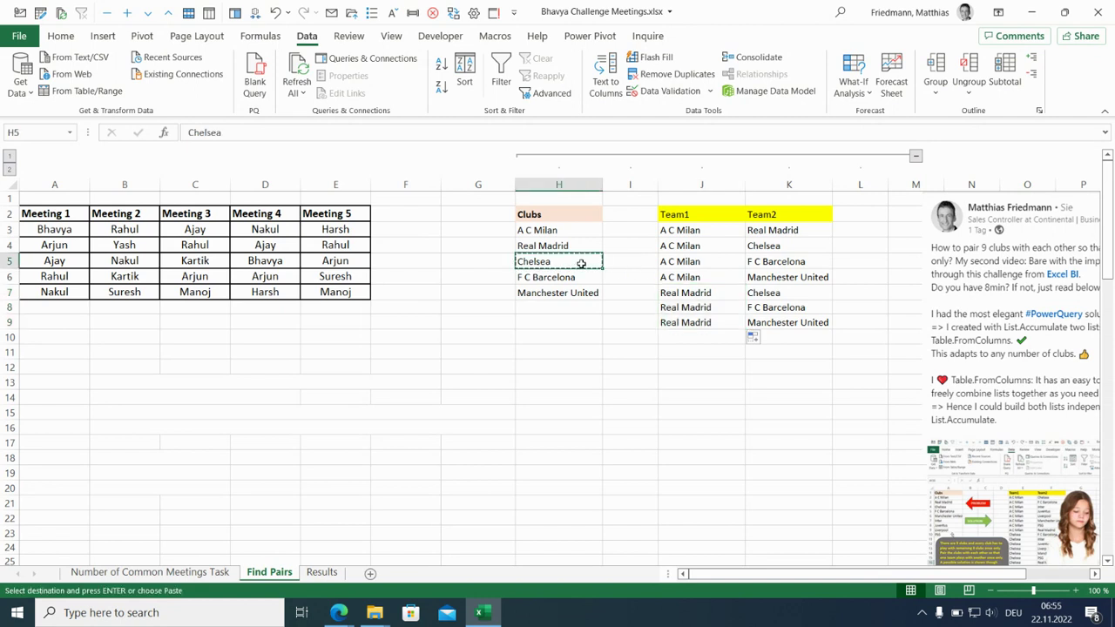
left_click(703, 336)
key("ctrl+v")
key("ctrl")
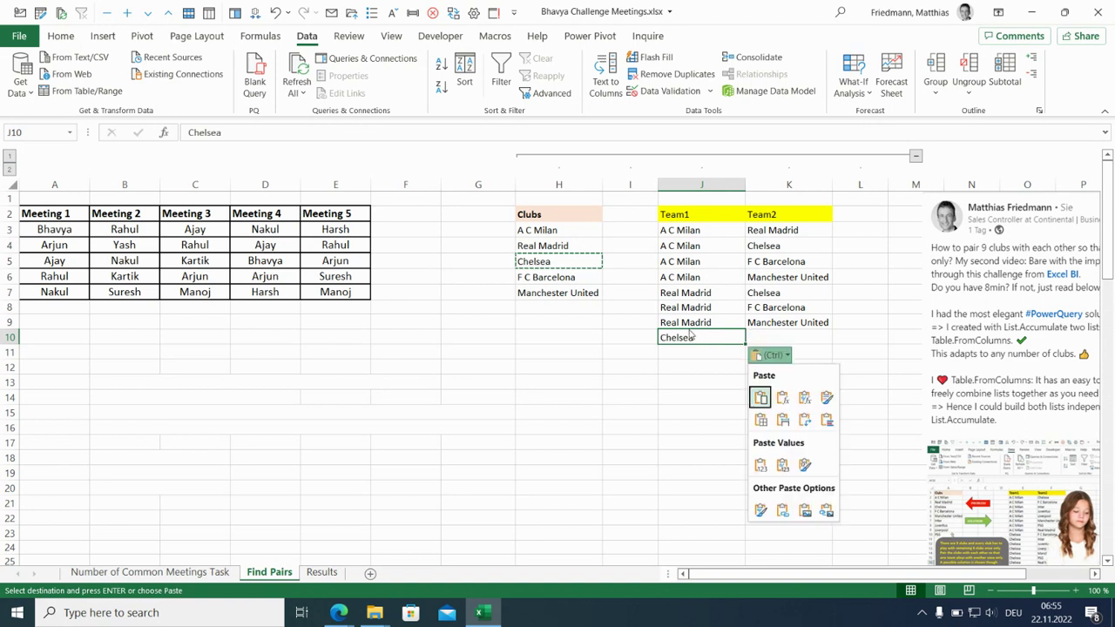
key("Escape")
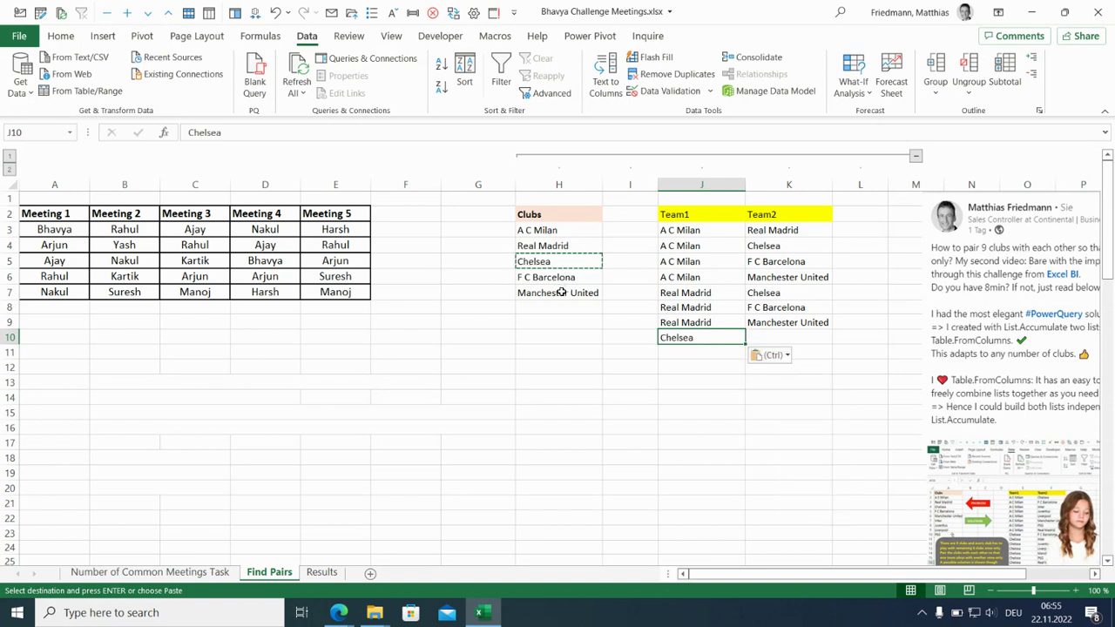
left_click_drag(563, 277, 564, 287)
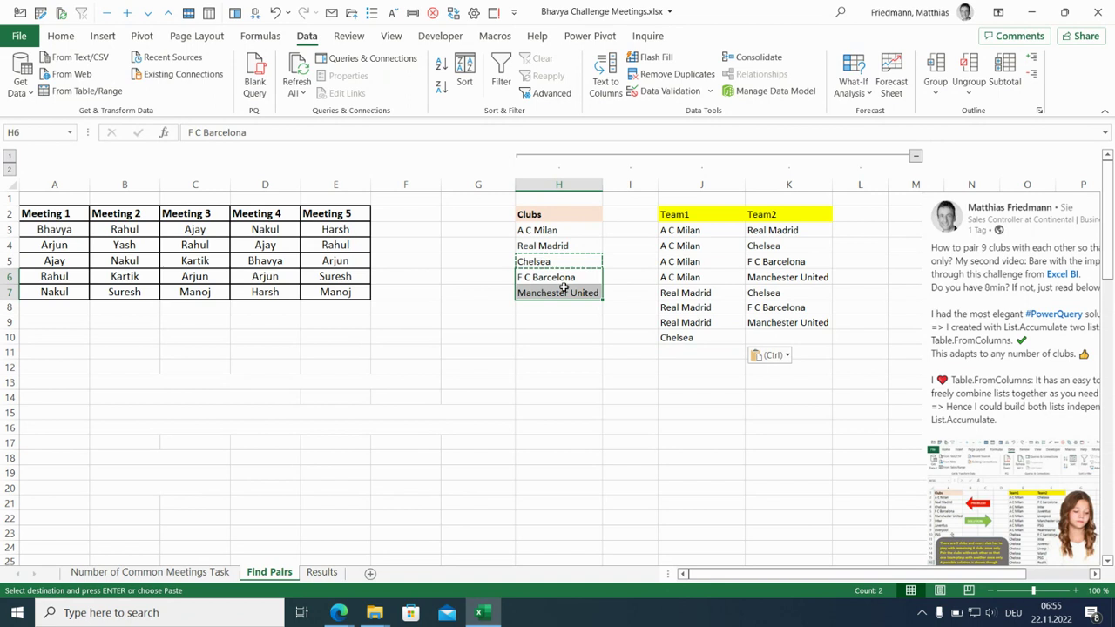
key("ctrl+c")
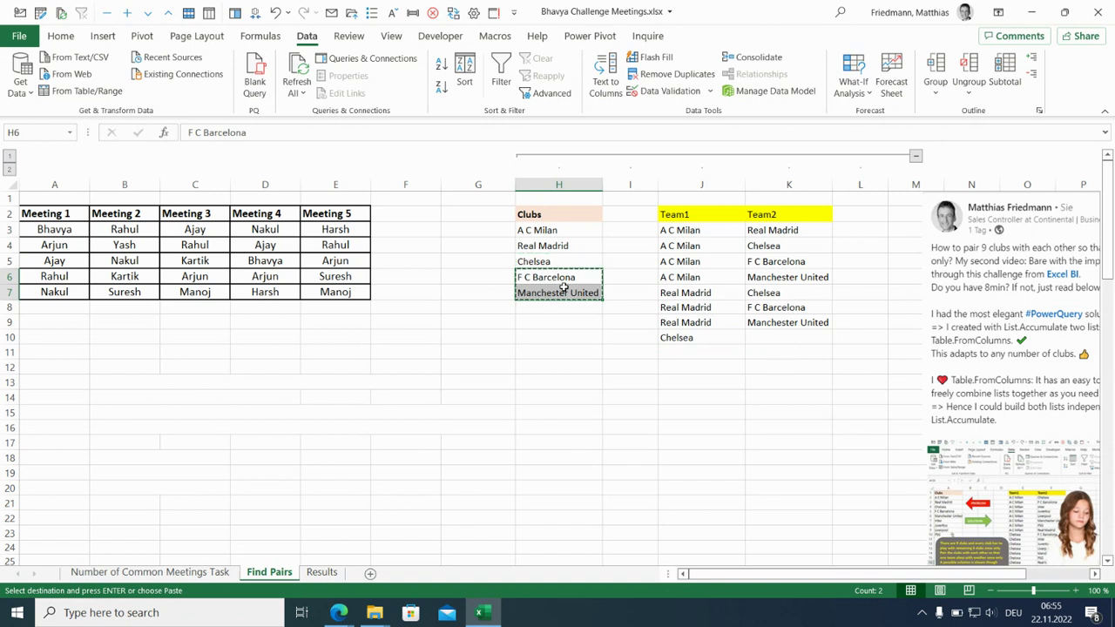
left_click(809, 338)
key("ctrl+v")
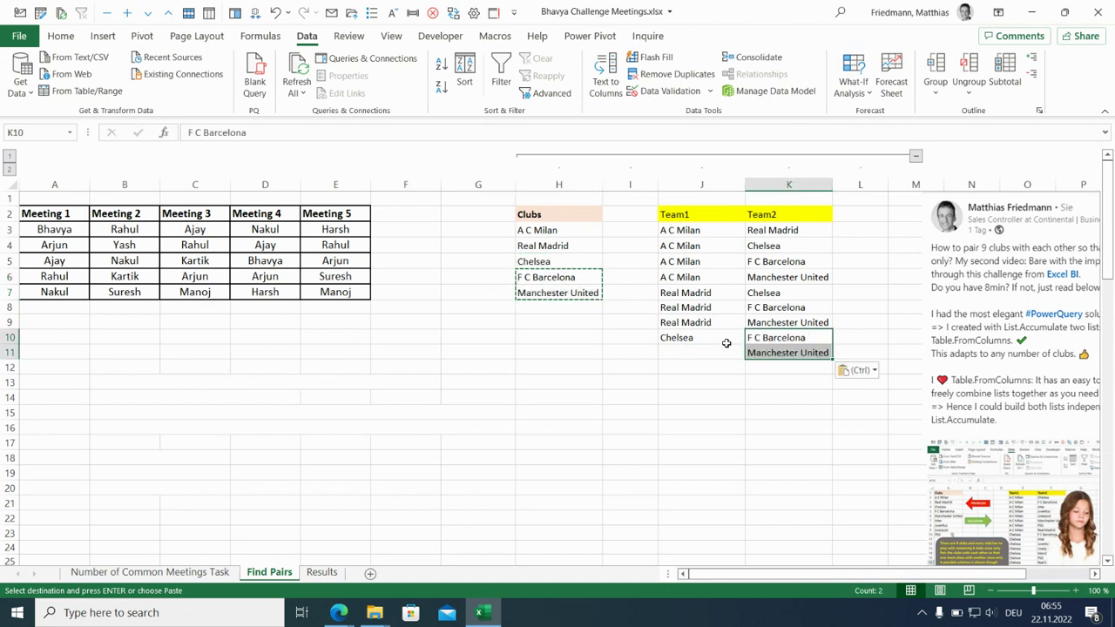
left_click(715, 339)
left_click_drag(745, 345, 743, 357)
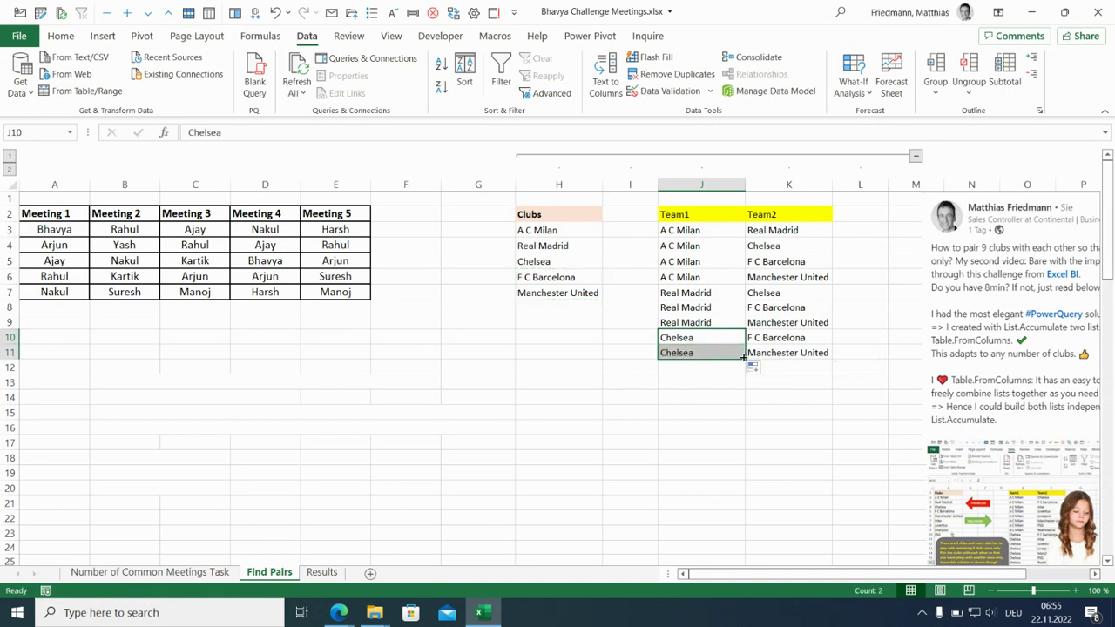
Pair F C Barcelona in J12 with Manchester United in K12, copying both from the Clubs list, and select the Team1 entries J3:J12.
left_click(568, 277)
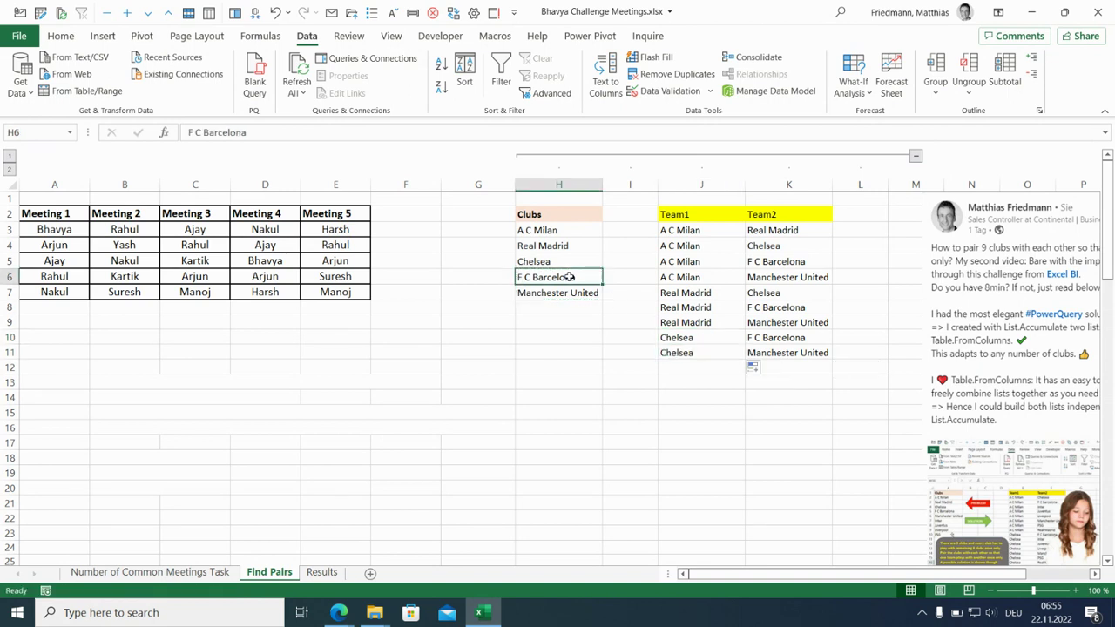
key("ctrl+c")
left_click(682, 366)
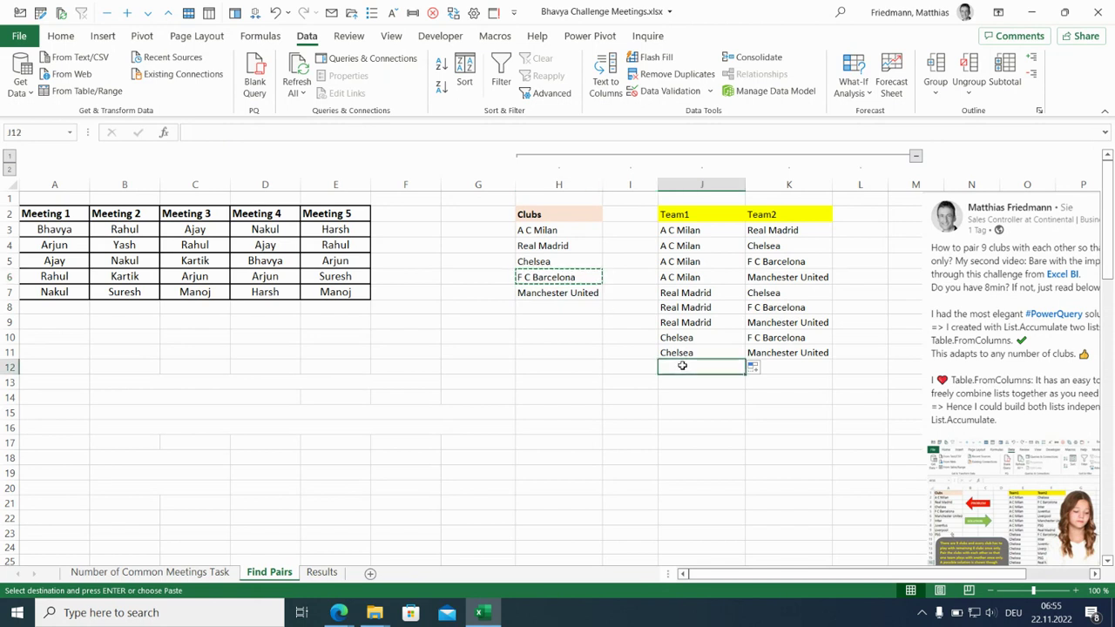
key("ctrl+v")
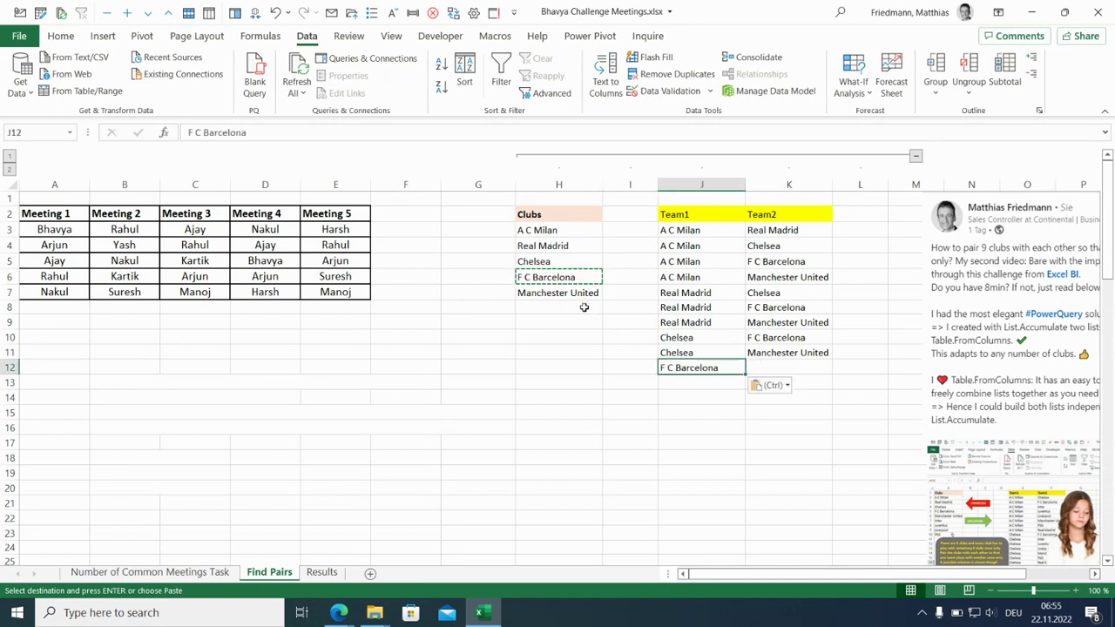
left_click(578, 296)
key("ctrl+c")
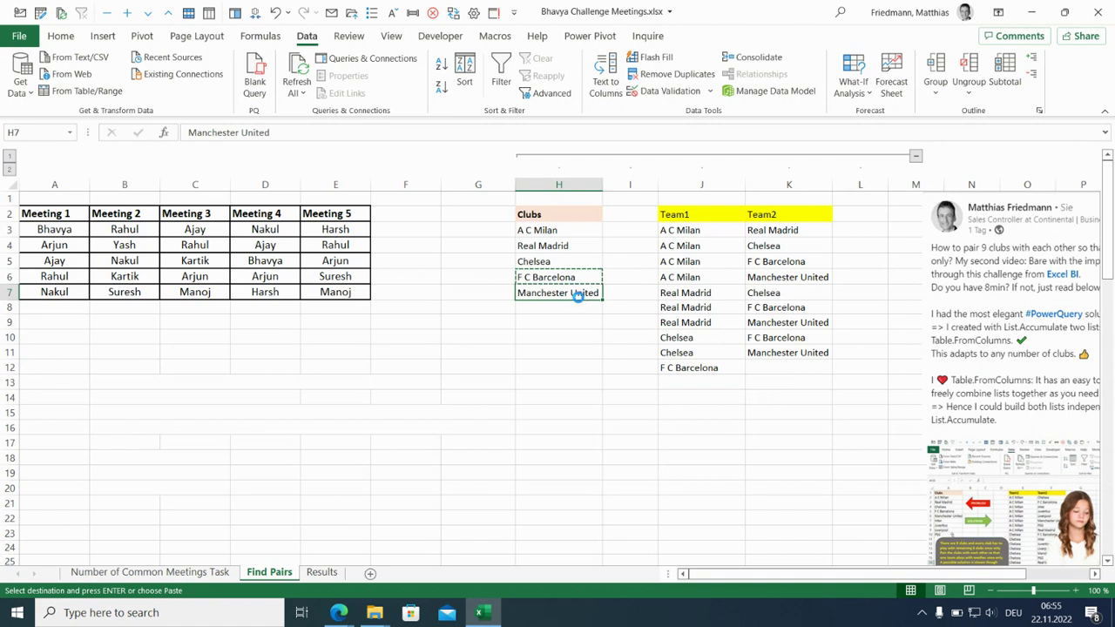
left_click(772, 369)
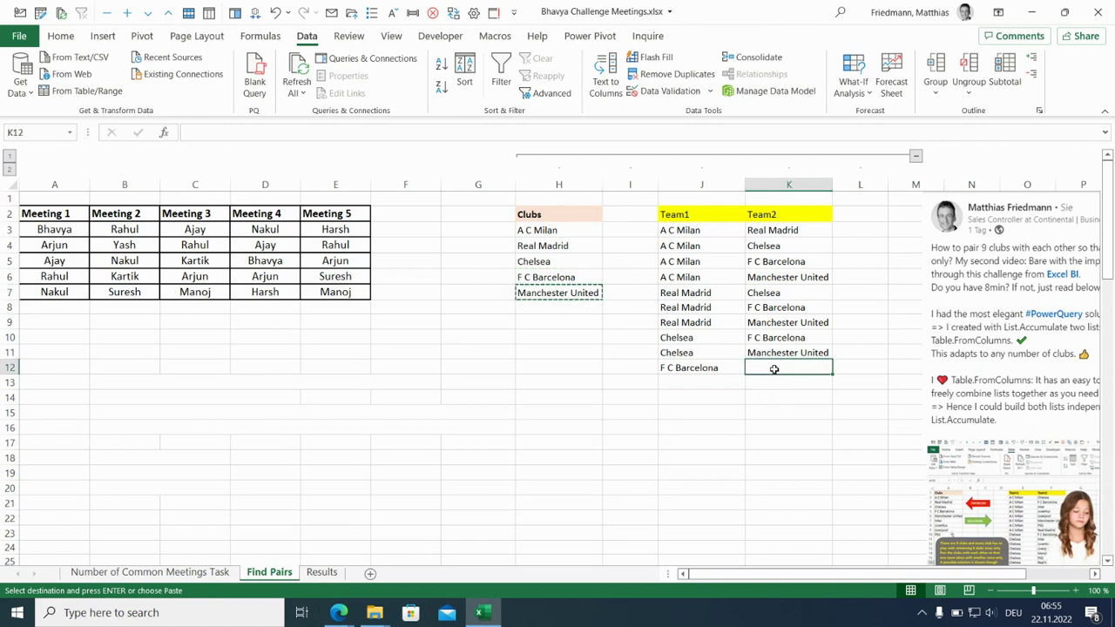
key("ctrl+v")
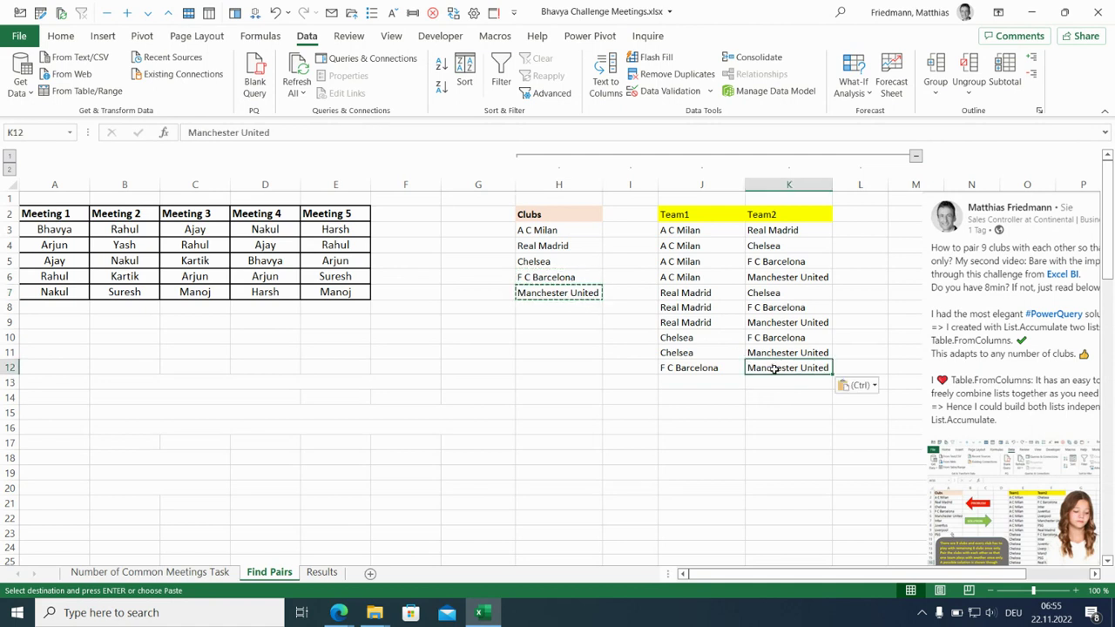
left_click(716, 370)
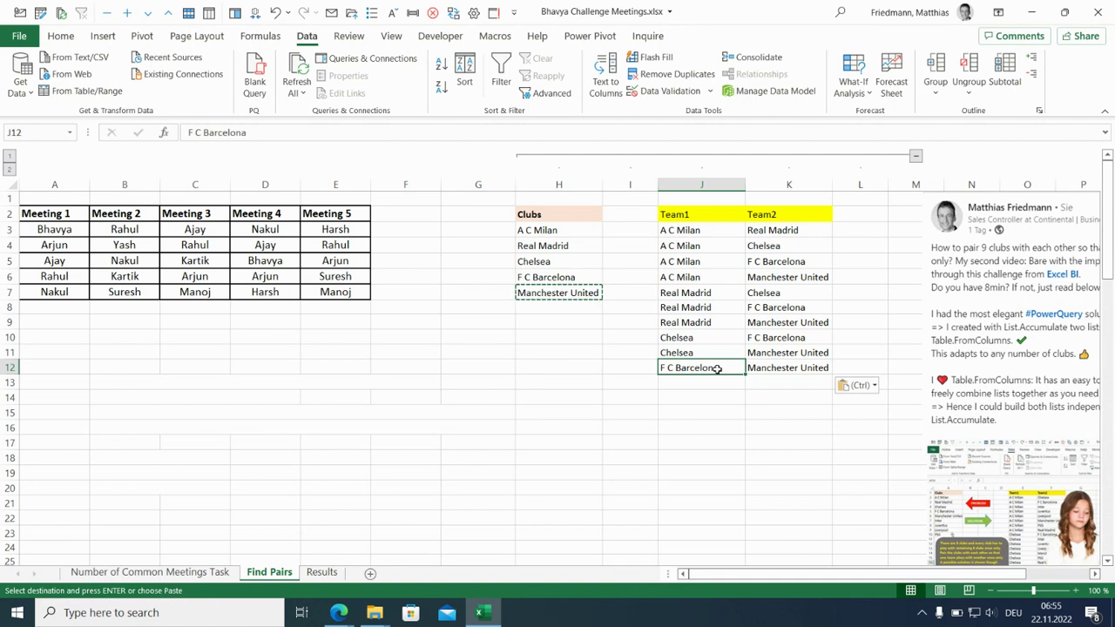
left_click_drag(716, 369, 716, 231)
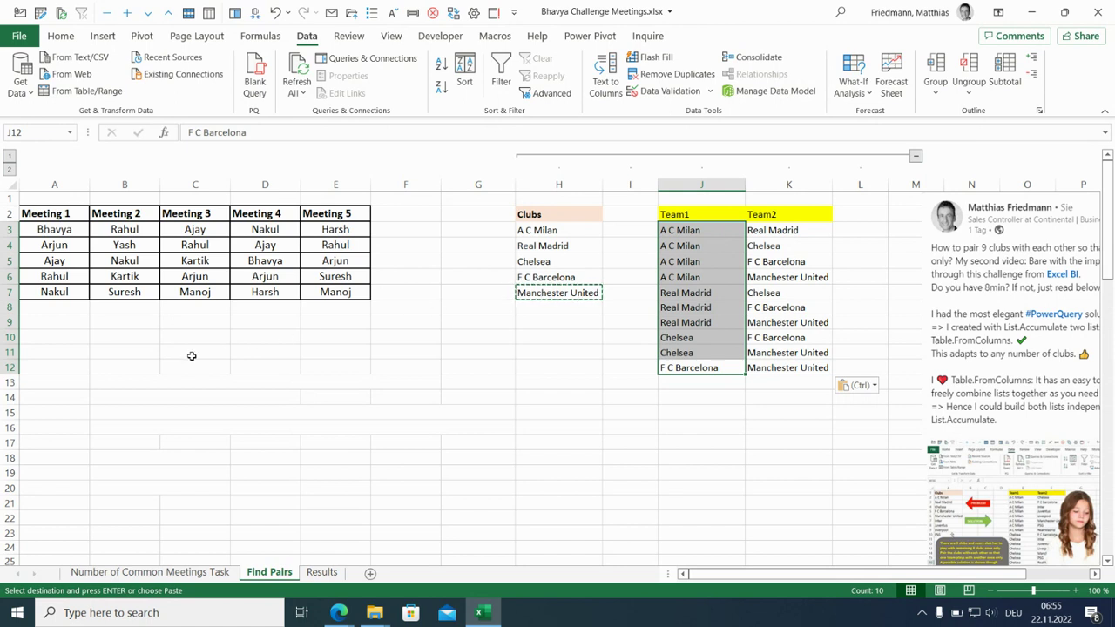
Enter the label Query in A12 below the meetings table.
left_click(80, 368)
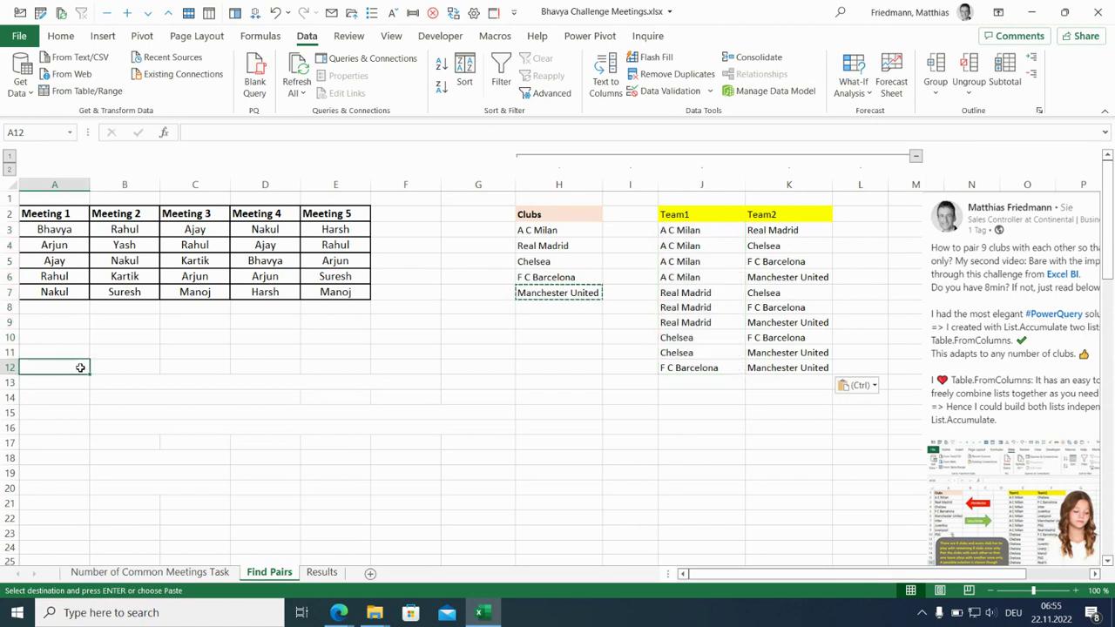
type("Query")
key("Return")
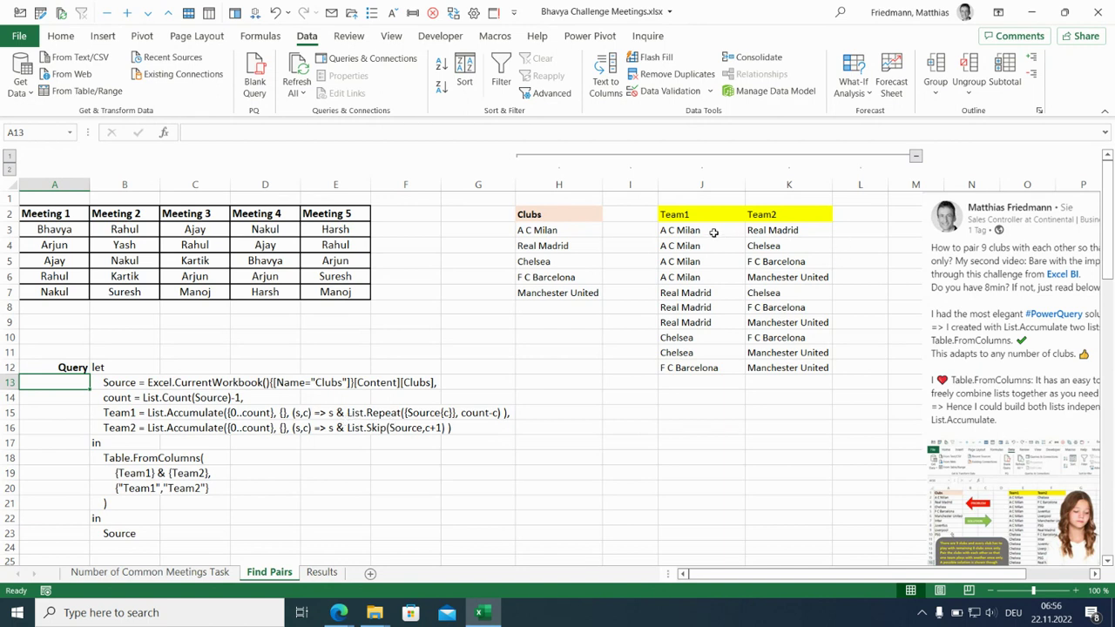
Examine the Team1 entries in J3:J12 and the query's count line in B14.
left_click_drag(714, 229, 715, 360)
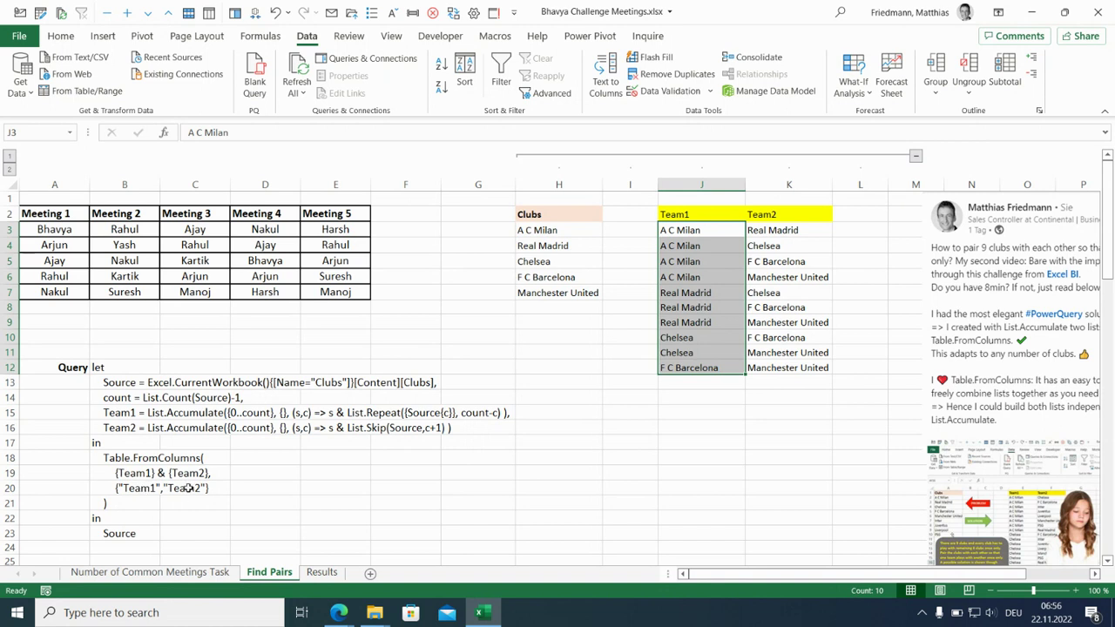
left_click(128, 398)
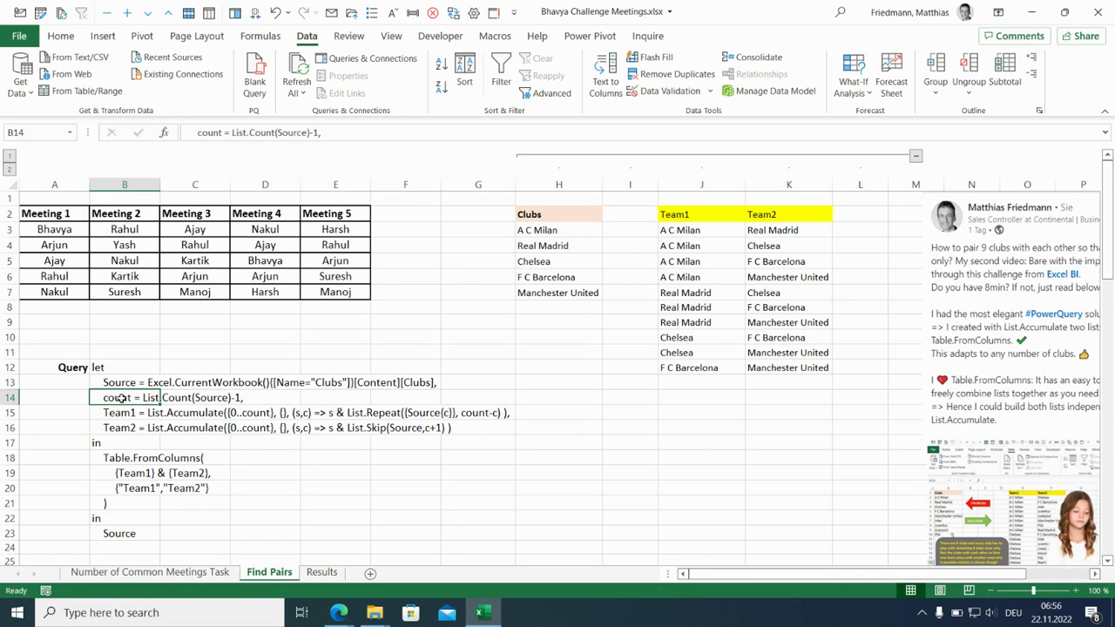
left_click_drag(153, 398, 171, 399)
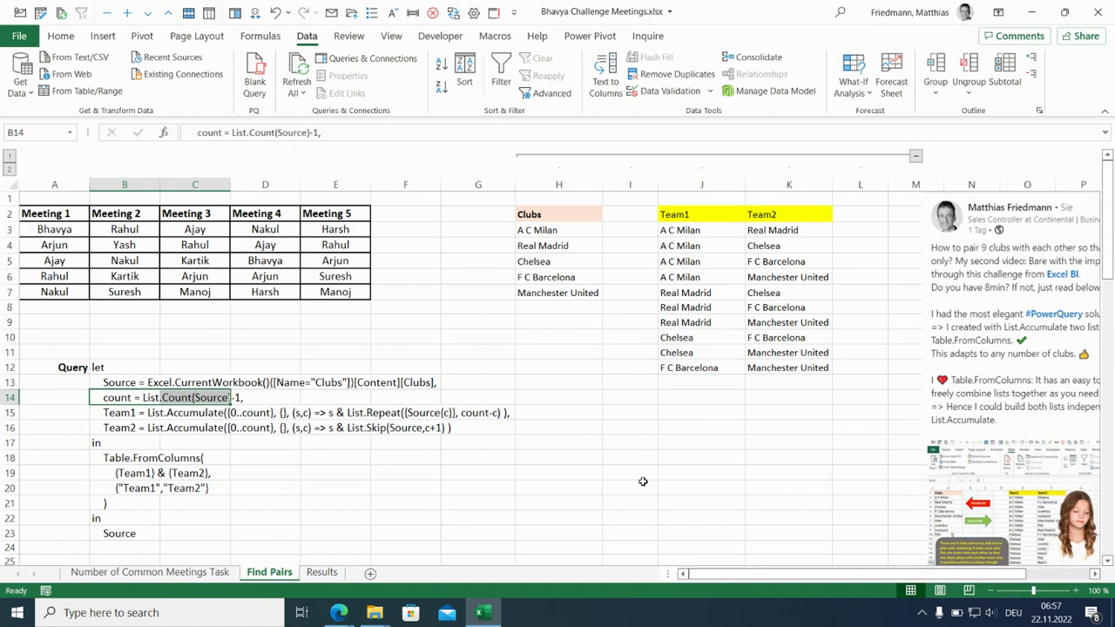
On the Results sheet, convert the meeting list A2:E7 into a table with headers.
left_click(322, 572)
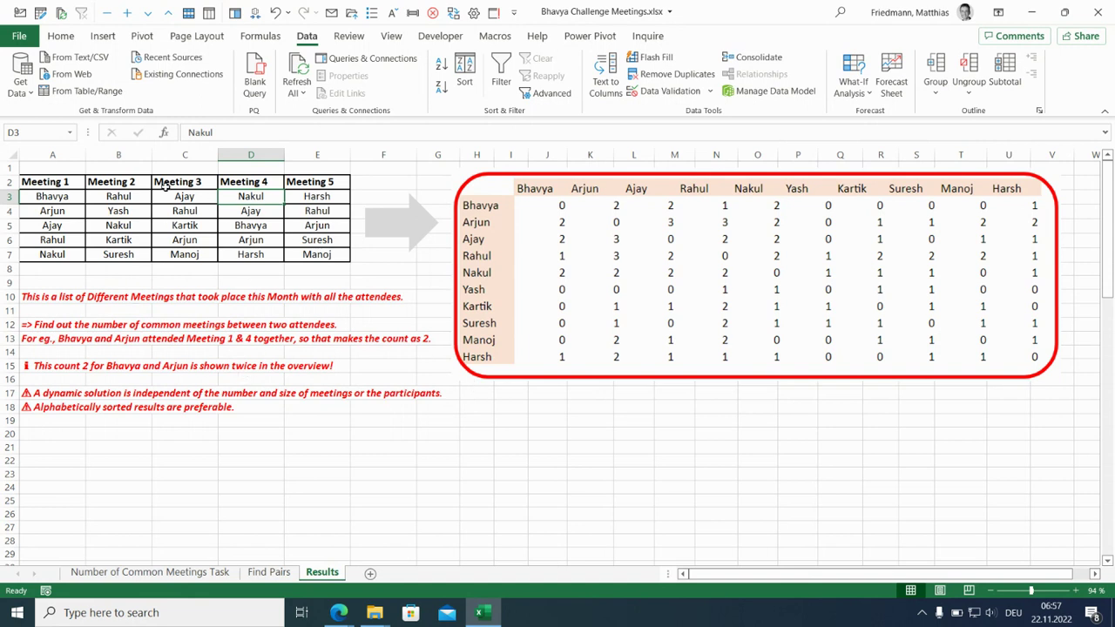
left_click(73, 180)
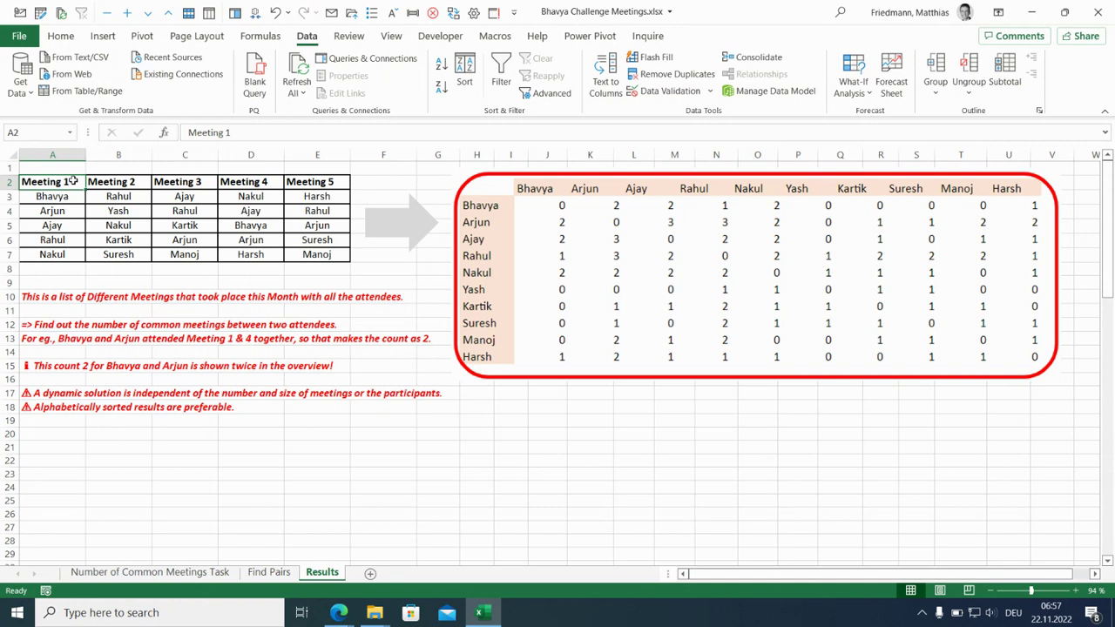
key("ctrl+t")
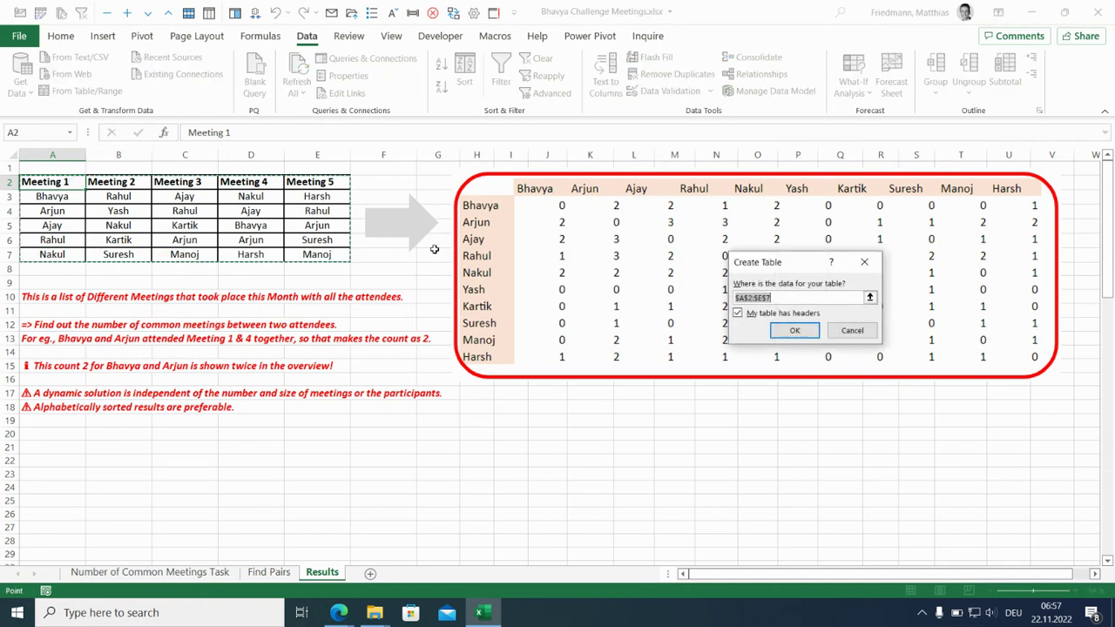
left_click(793, 332)
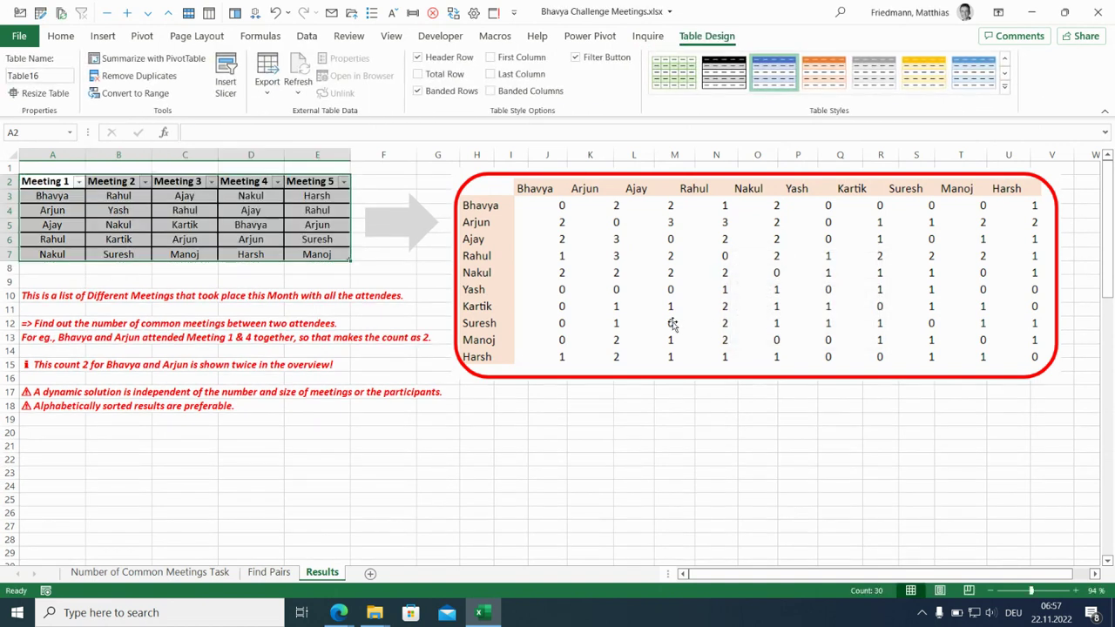
Name the new table Meetings and load it into the Power Query Editor.
left_click(32, 75)
double_click(32, 76)
type("Meetings")
key("Return")
left_click(138, 197)
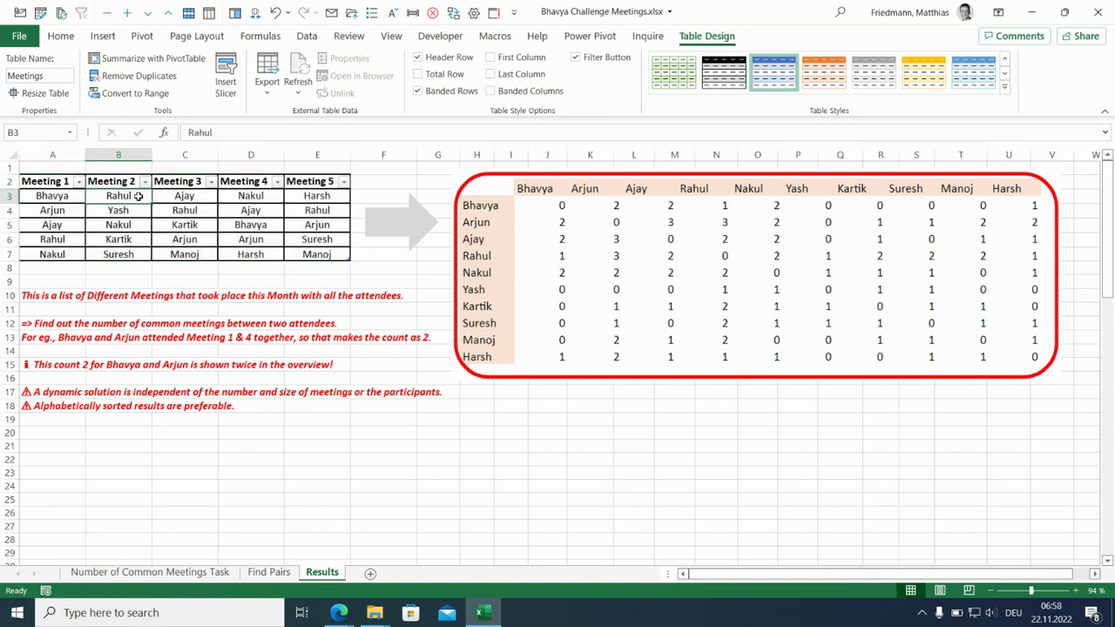
left_click(309, 37)
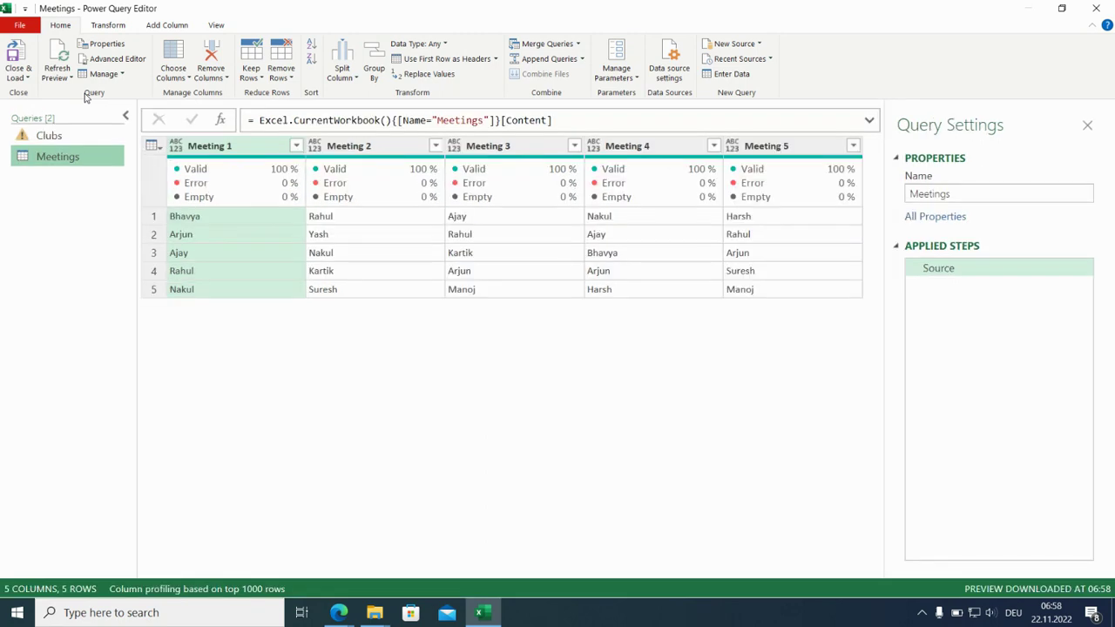
Turn the Clubs query into a function by adding (Source)=> above let and commenting out the Source line.
left_click(61, 137)
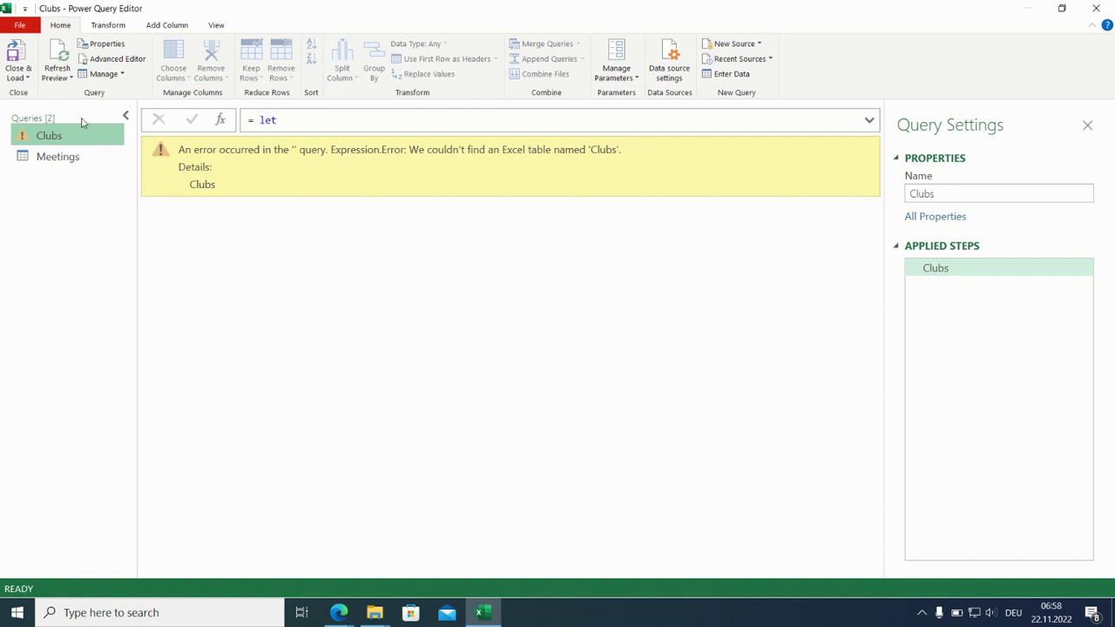
left_click(109, 59)
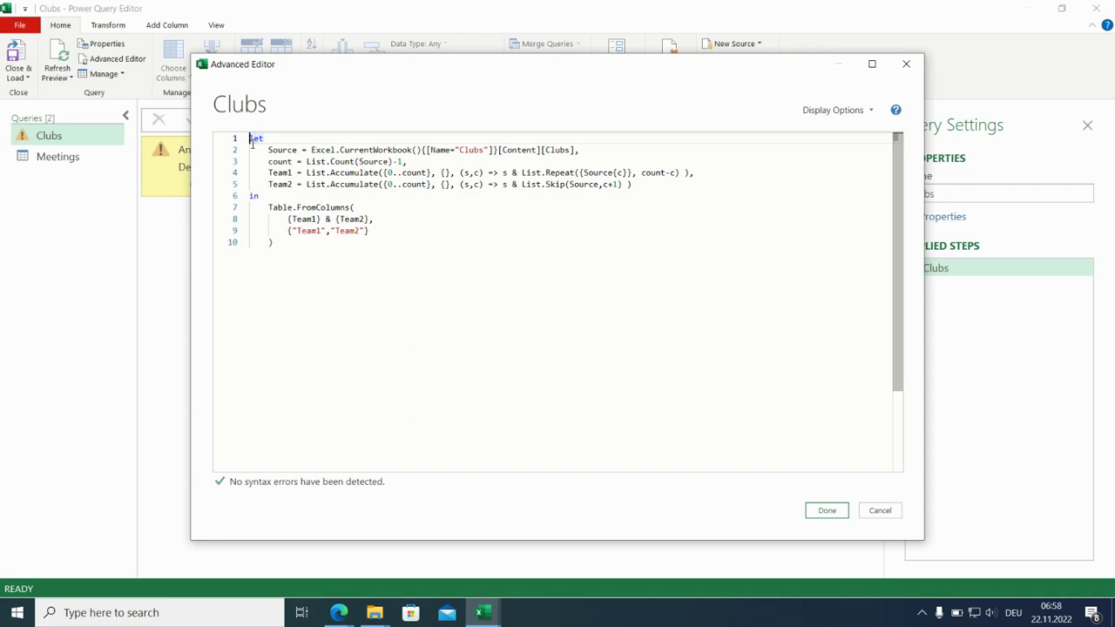
key("Return")
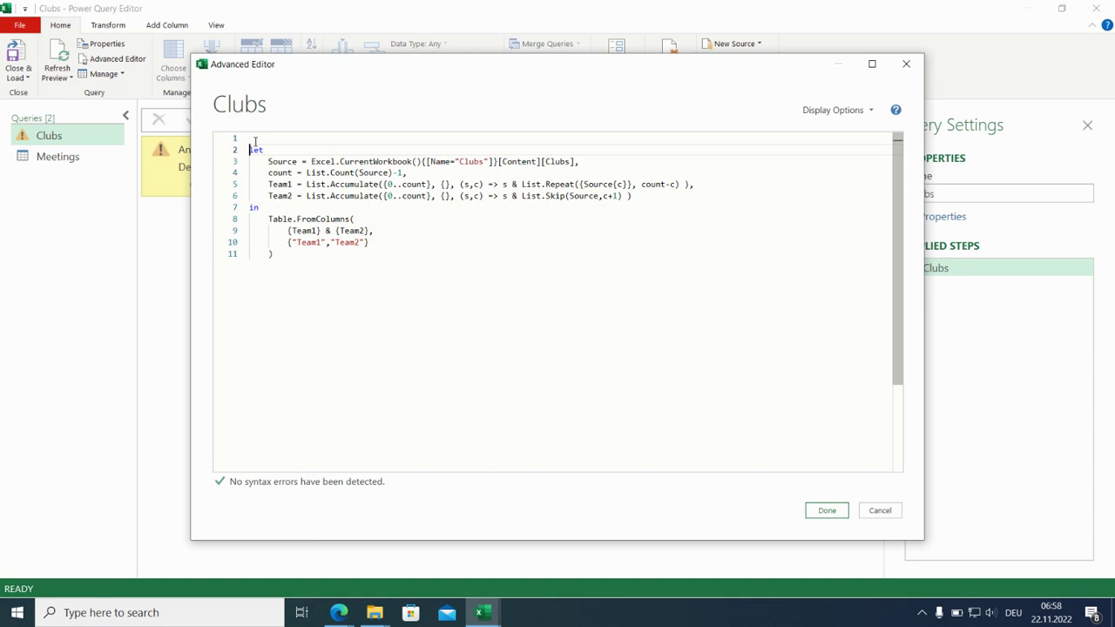
left_click(254, 137)
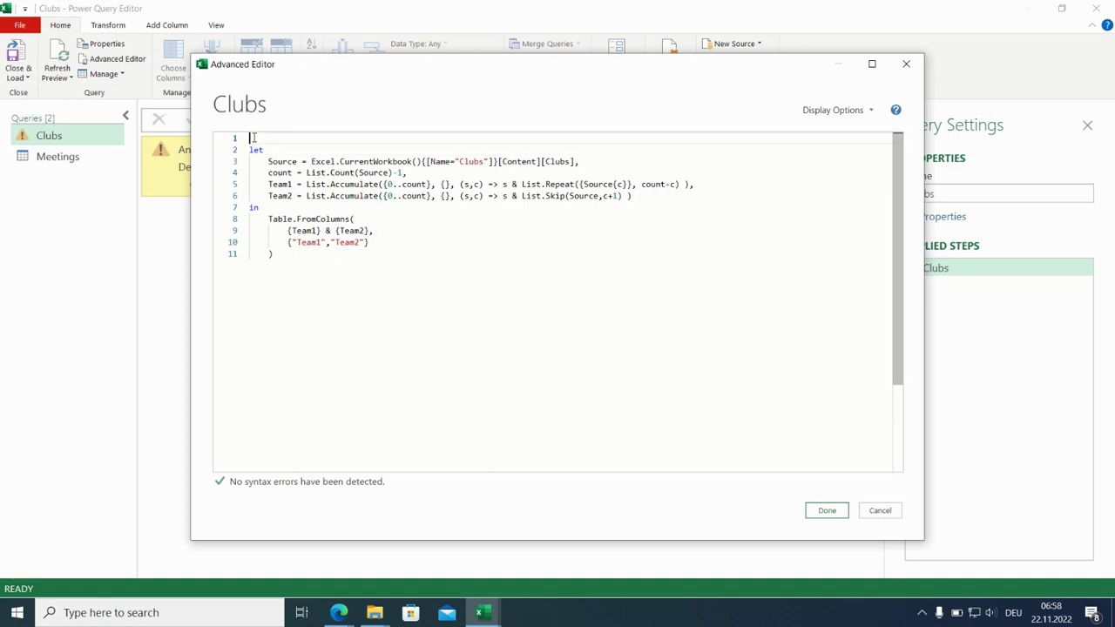
type("(")
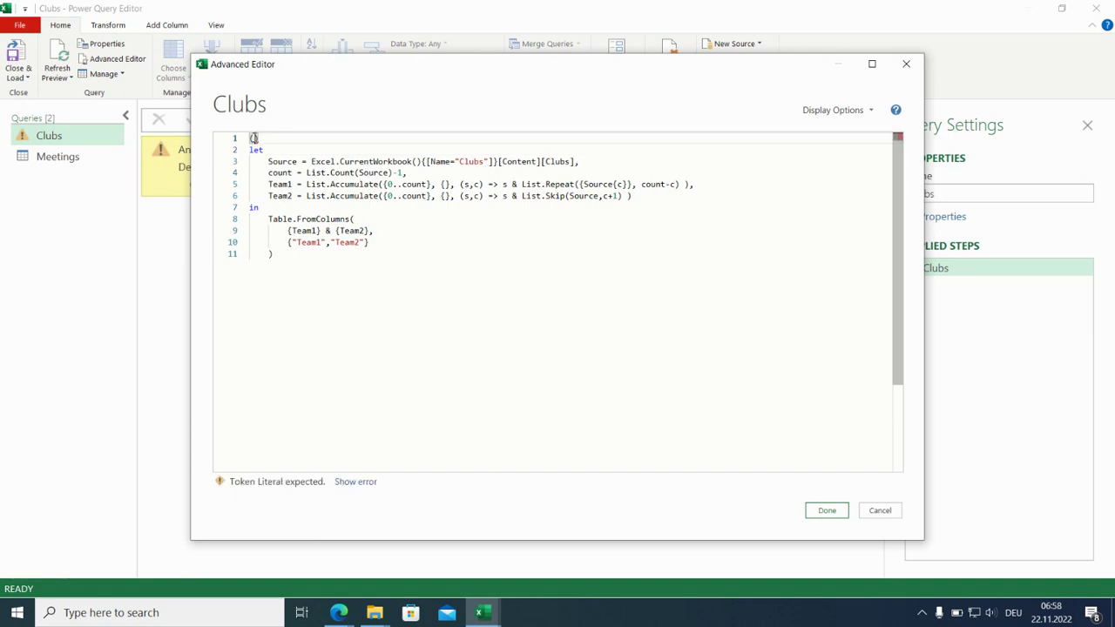
type("Sour")
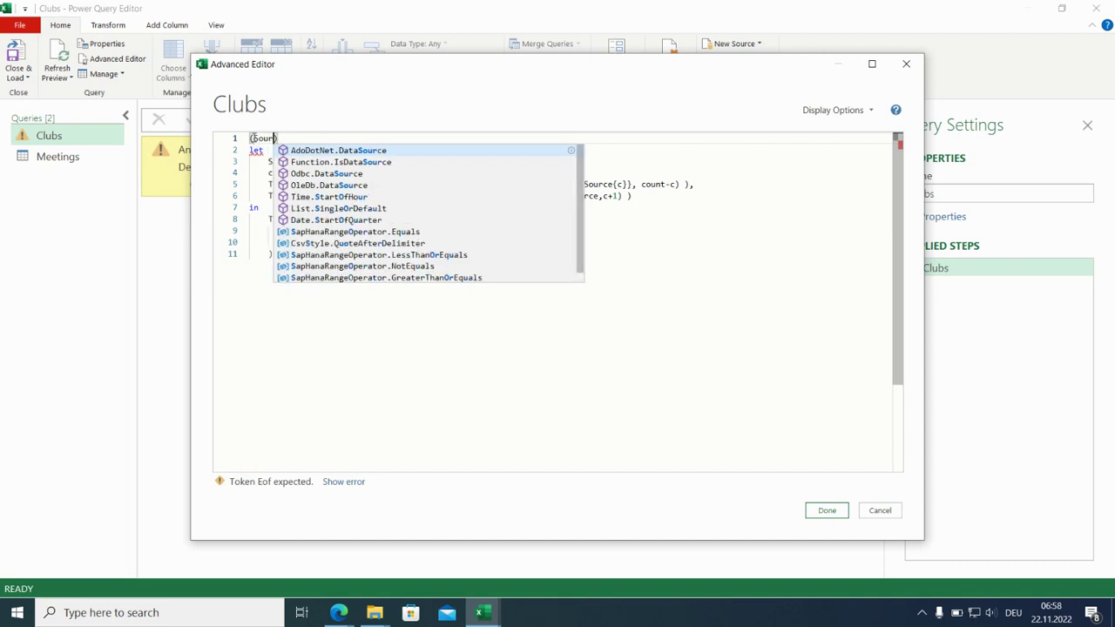
type("ce)")
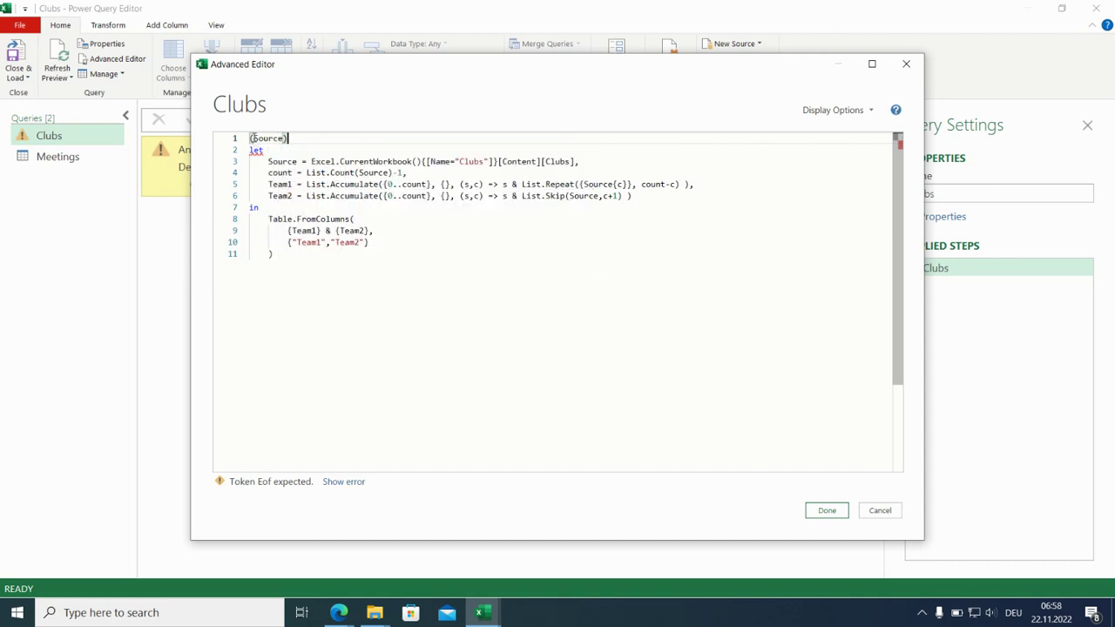
type("=>")
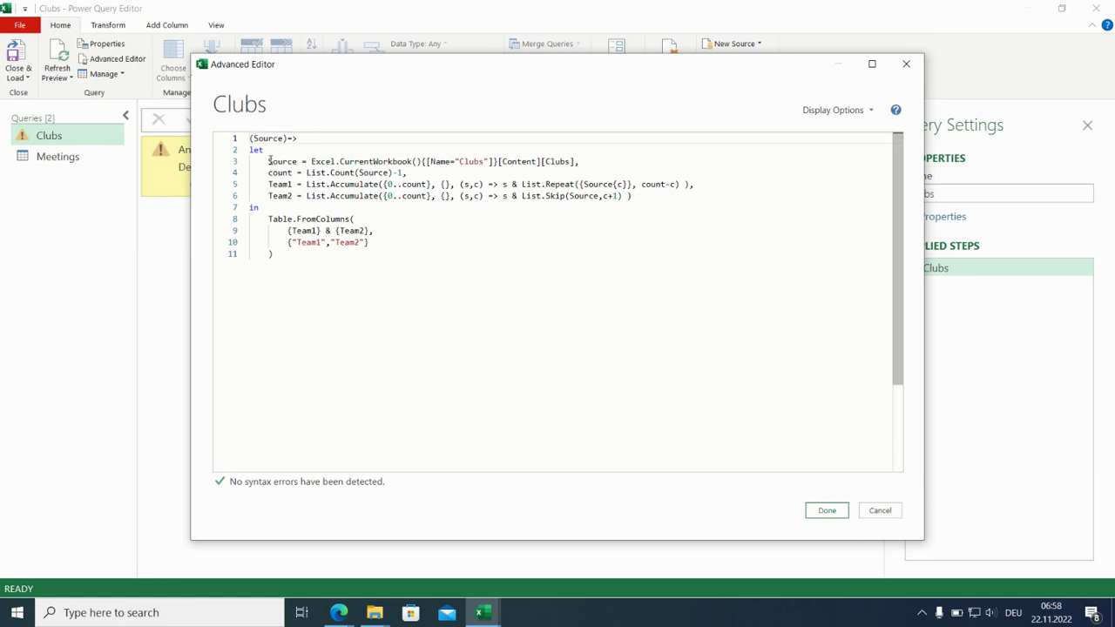
left_click(268, 161)
type("//")
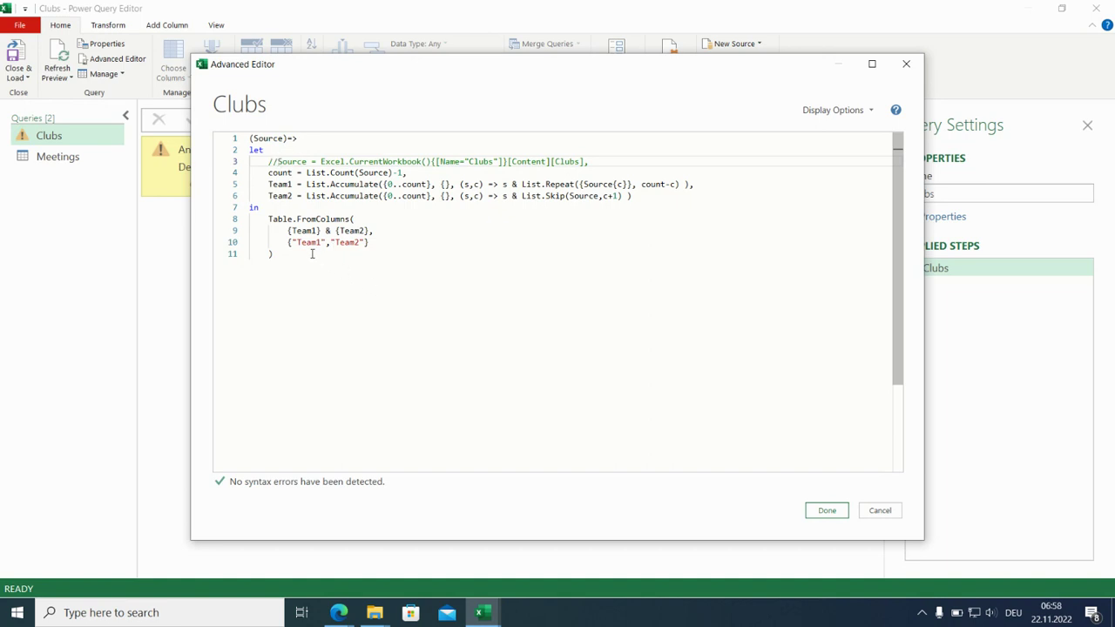
Rename the function's Team1 output column to Attendee, remove the name Team2 from the second column, and apply the code.
double_click(315, 243)
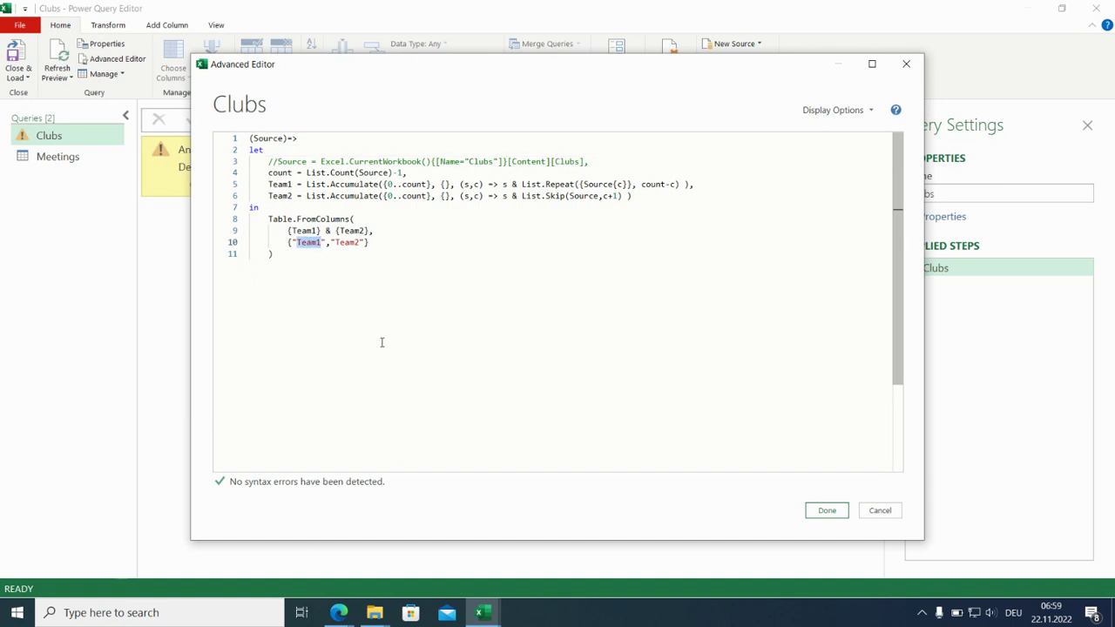
type("Attendee")
double_click(359, 242)
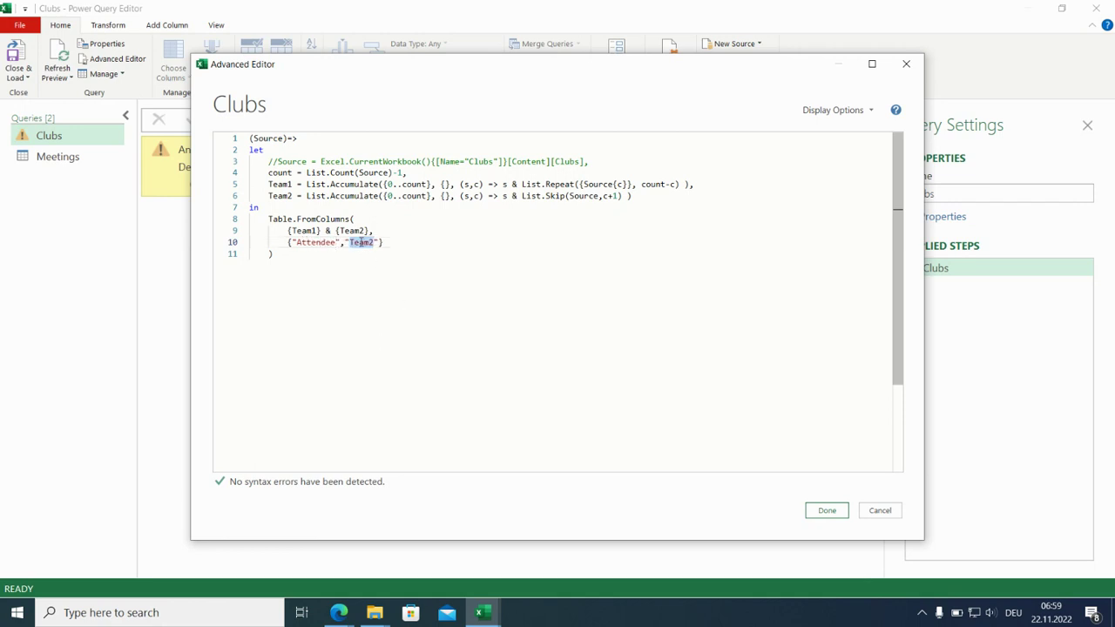
key("BackSpace")
left_click(826, 512)
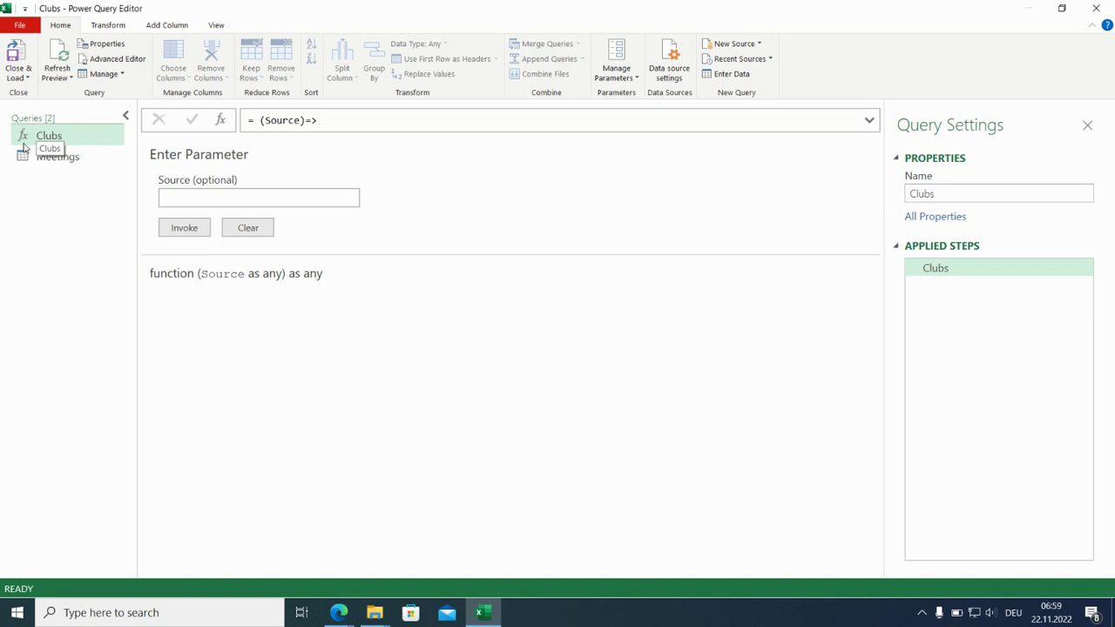
Rename the Clubs function query as fxGetPairs.
left_click(923, 196)
double_click(923, 196)
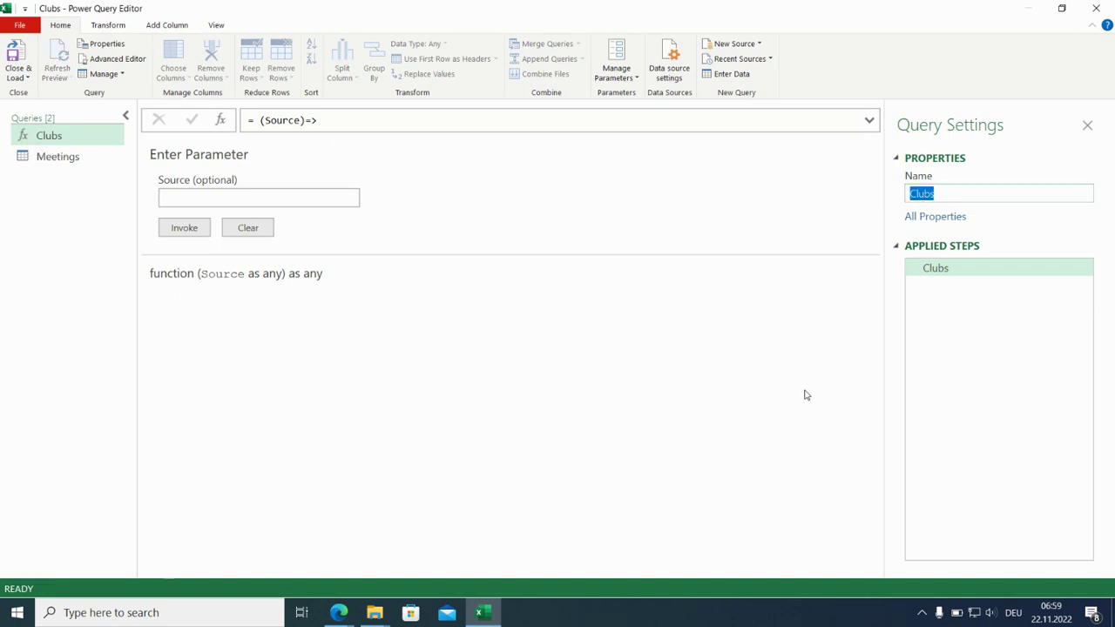
type("fxGetPairs")
left_click(1002, 430)
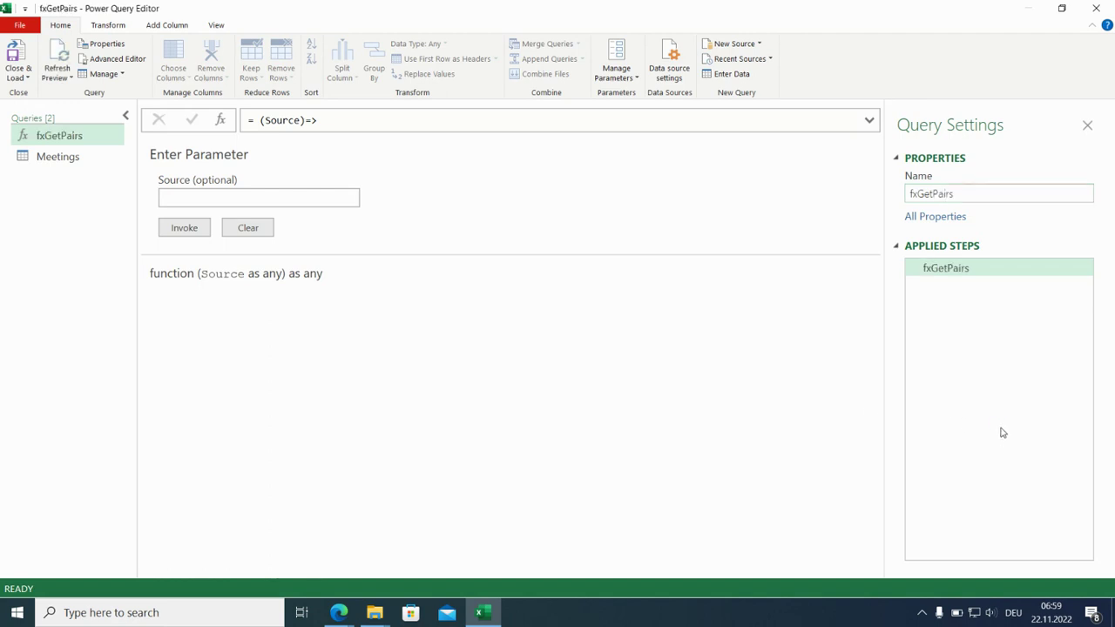
Unpivot all five columns of the Meetings query, from Meeting 1 through Meeting 5.
left_click(75, 160)
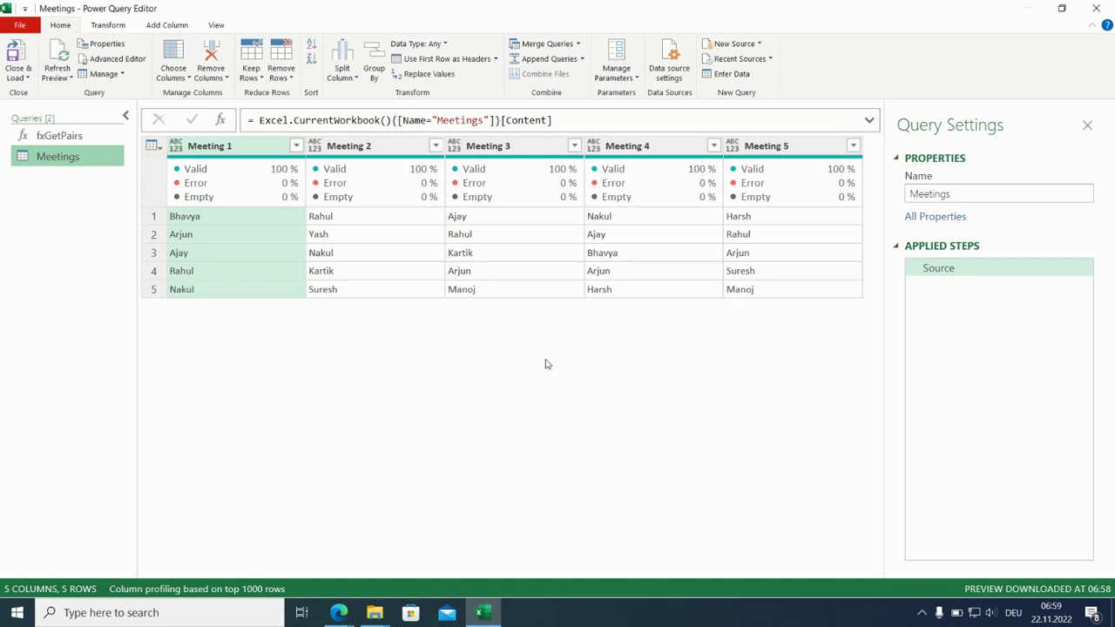
left_click(108, 26)
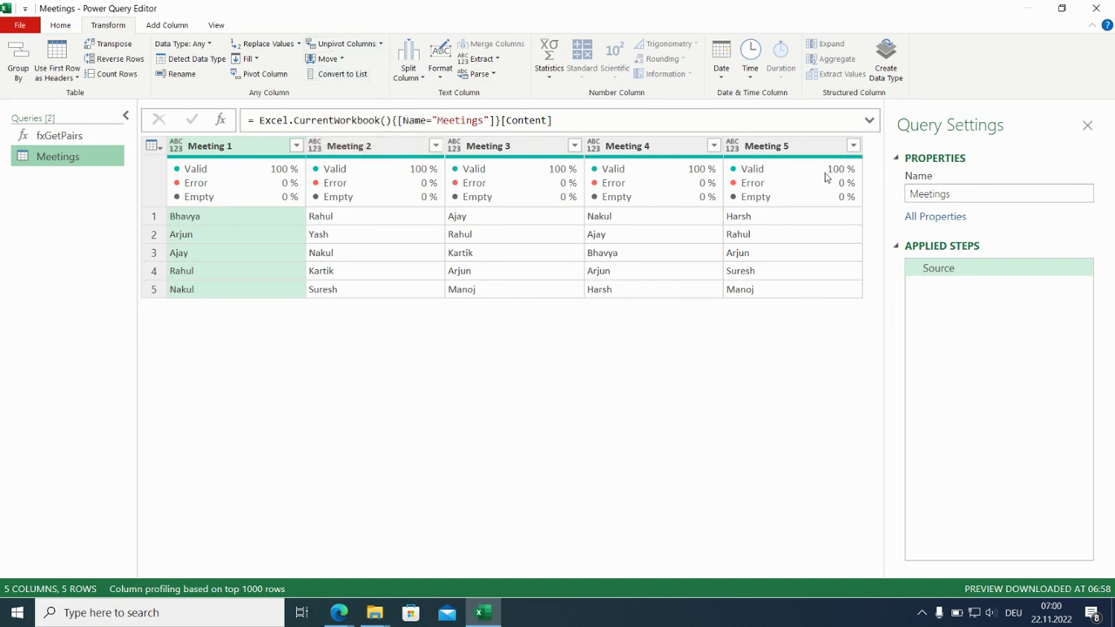
left_click(808, 149, "shift")
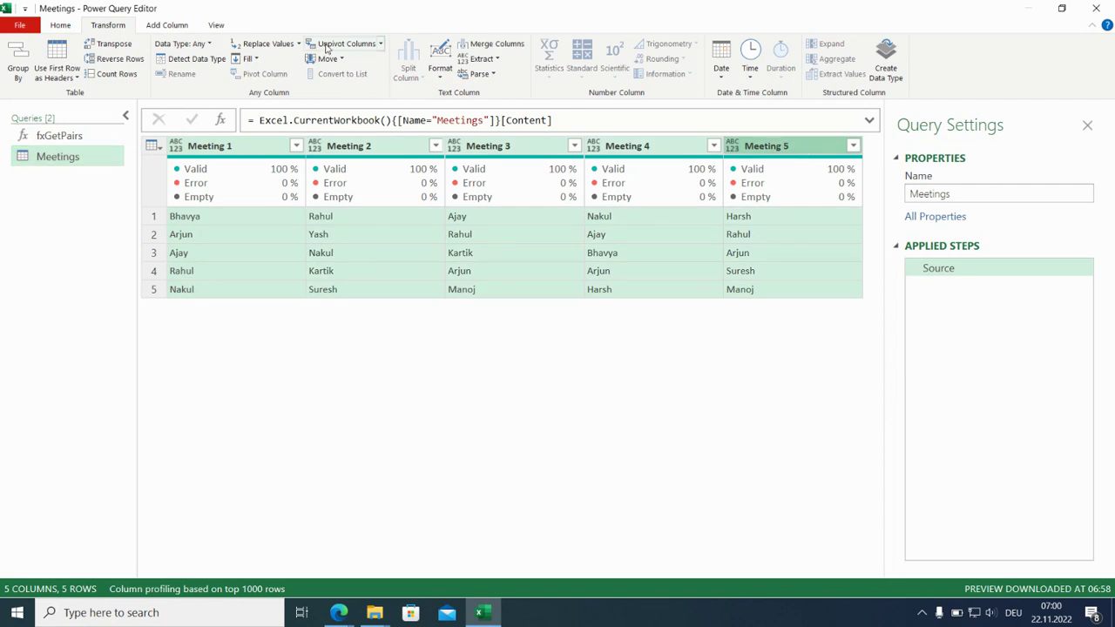
left_click(334, 45)
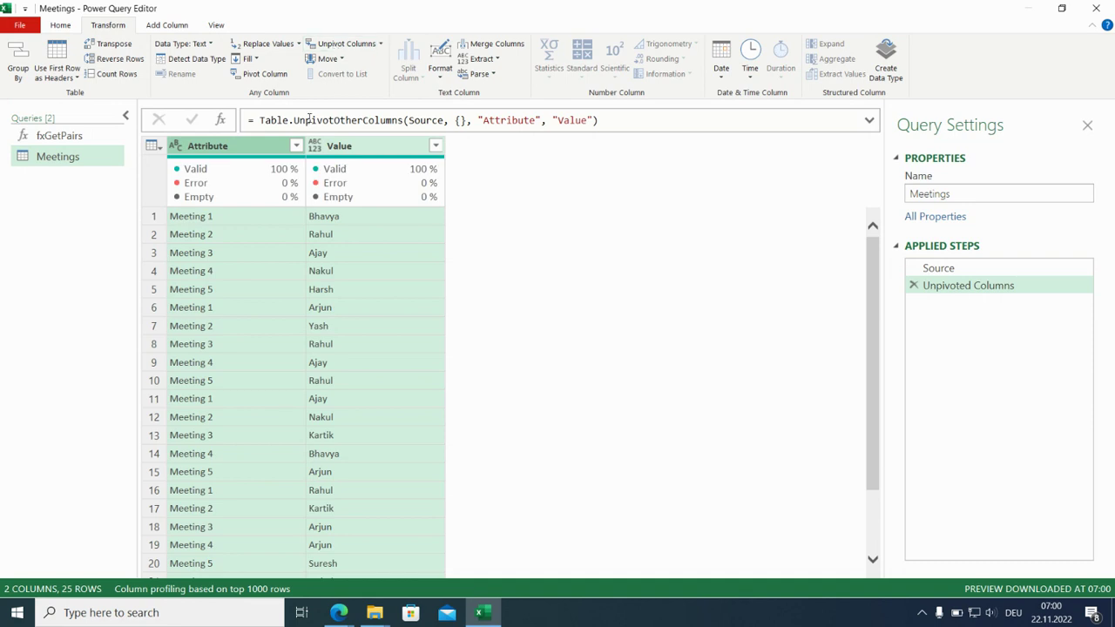
Group the unpivoted rows by Attribute with the All Rows operation into a new column named All.
left_click(252, 152)
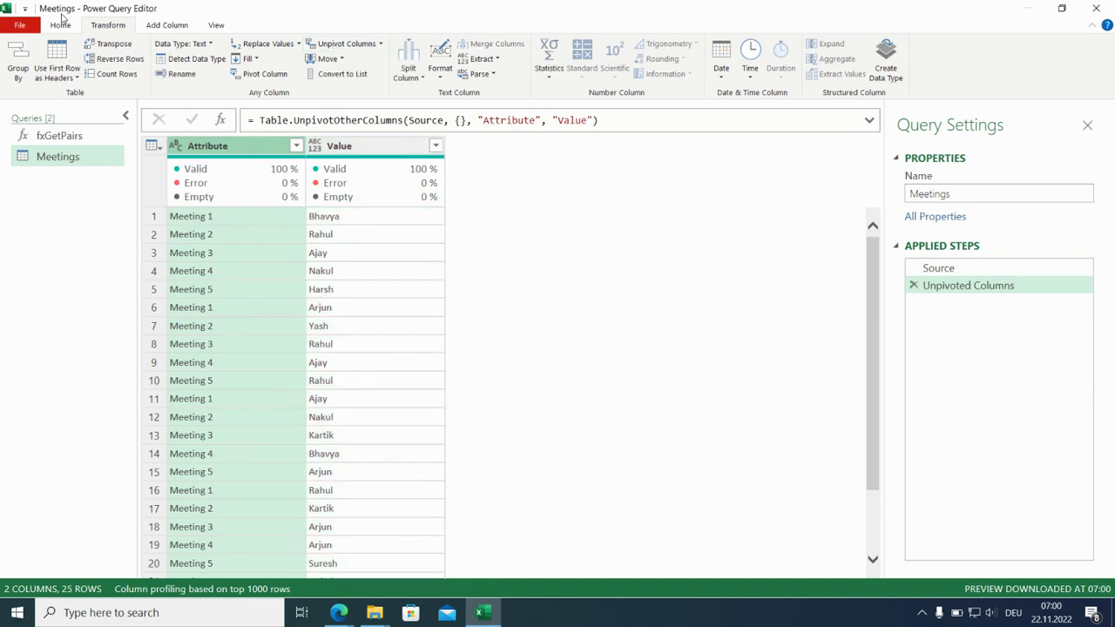
left_click(62, 24)
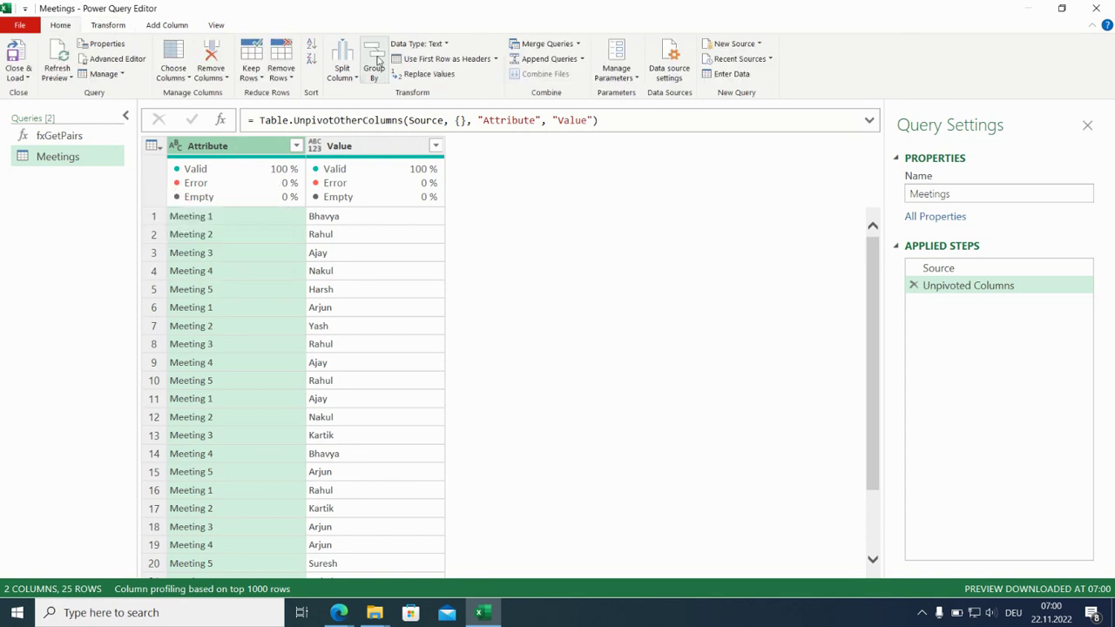
left_click(375, 62)
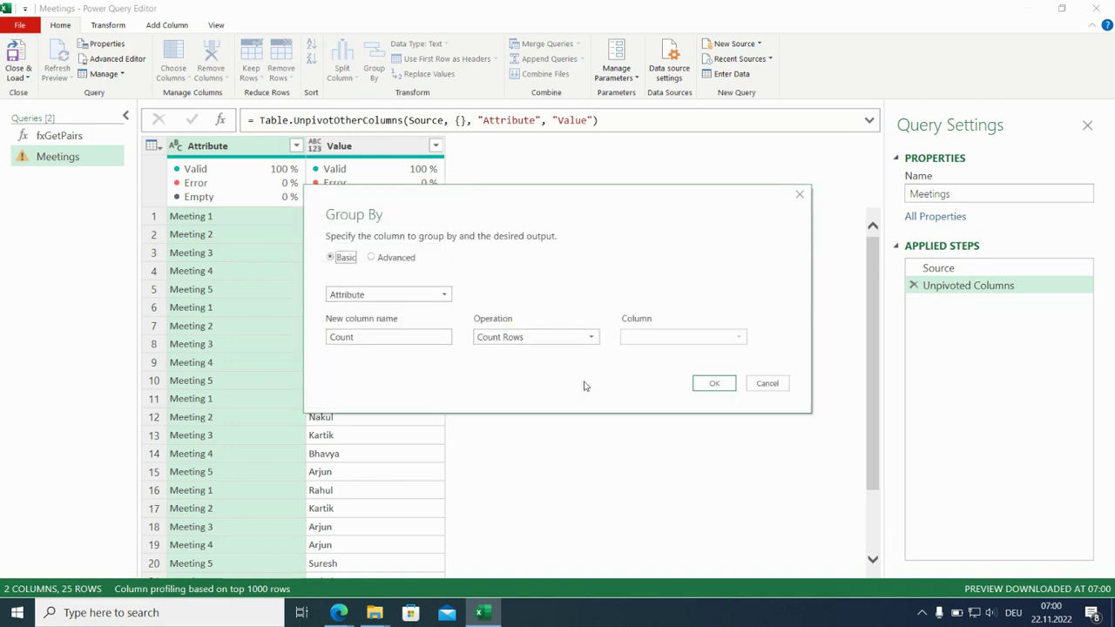
left_click(592, 337)
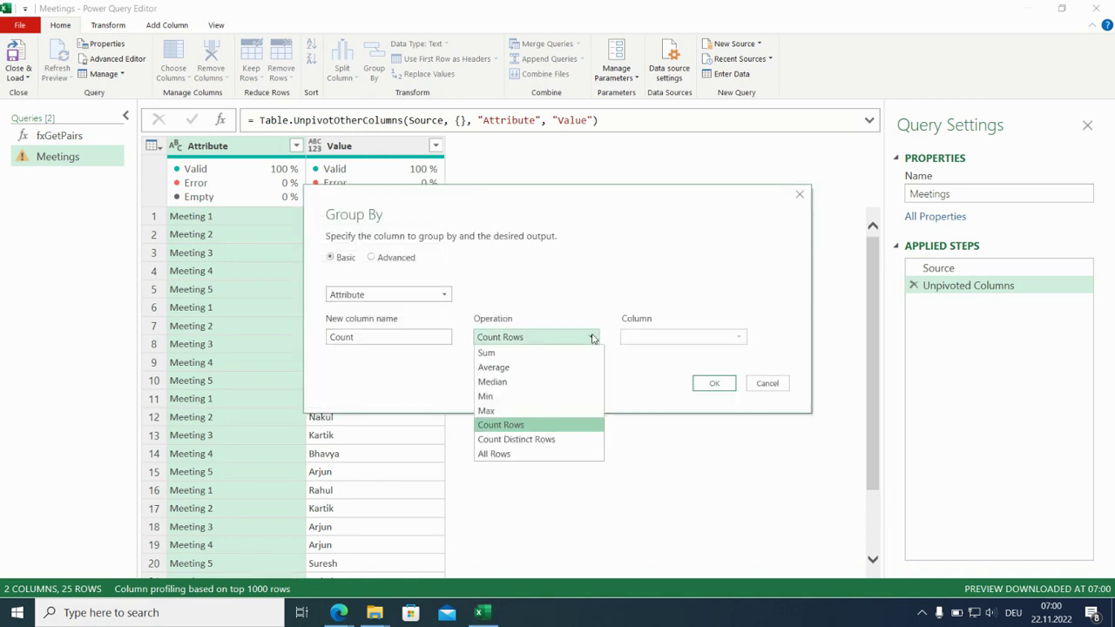
left_click(566, 454)
left_click(433, 339)
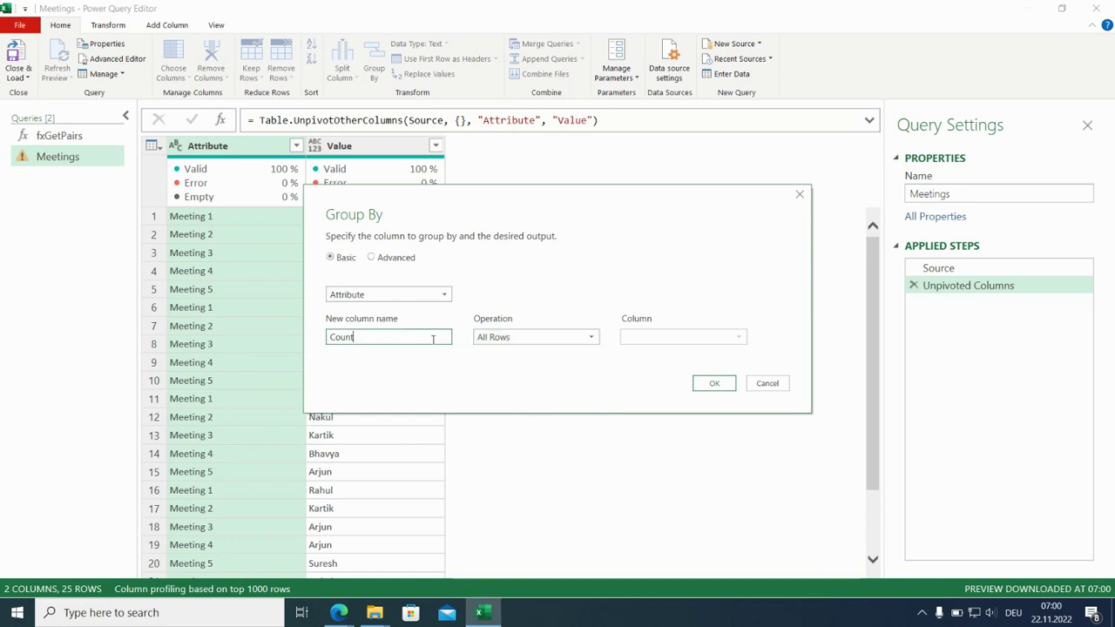
double_click(433, 339)
type("All")
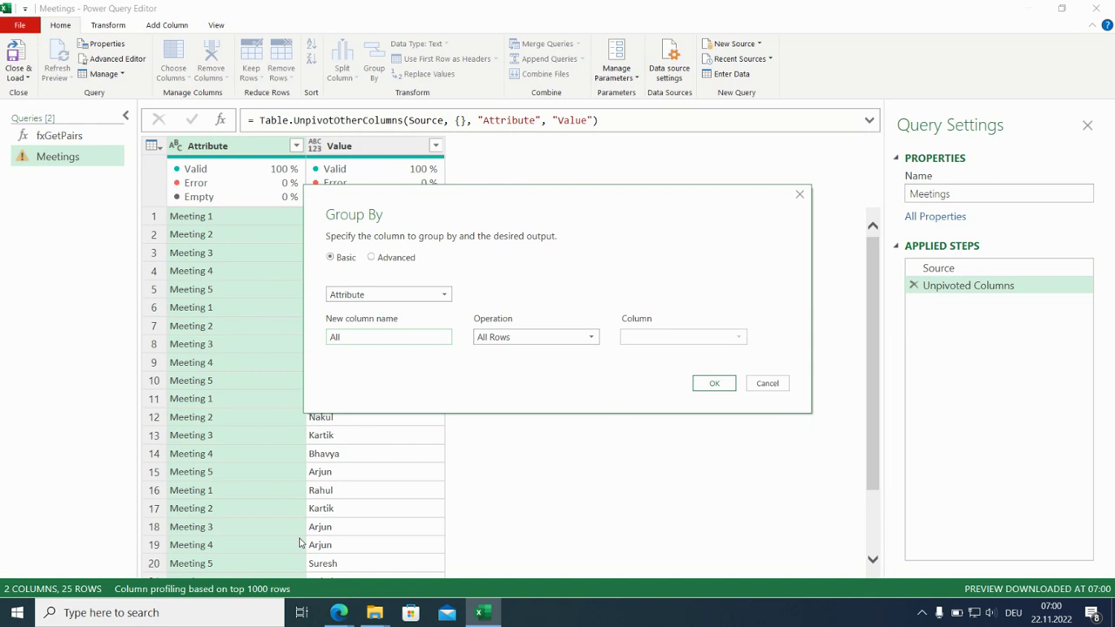
left_click(715, 384)
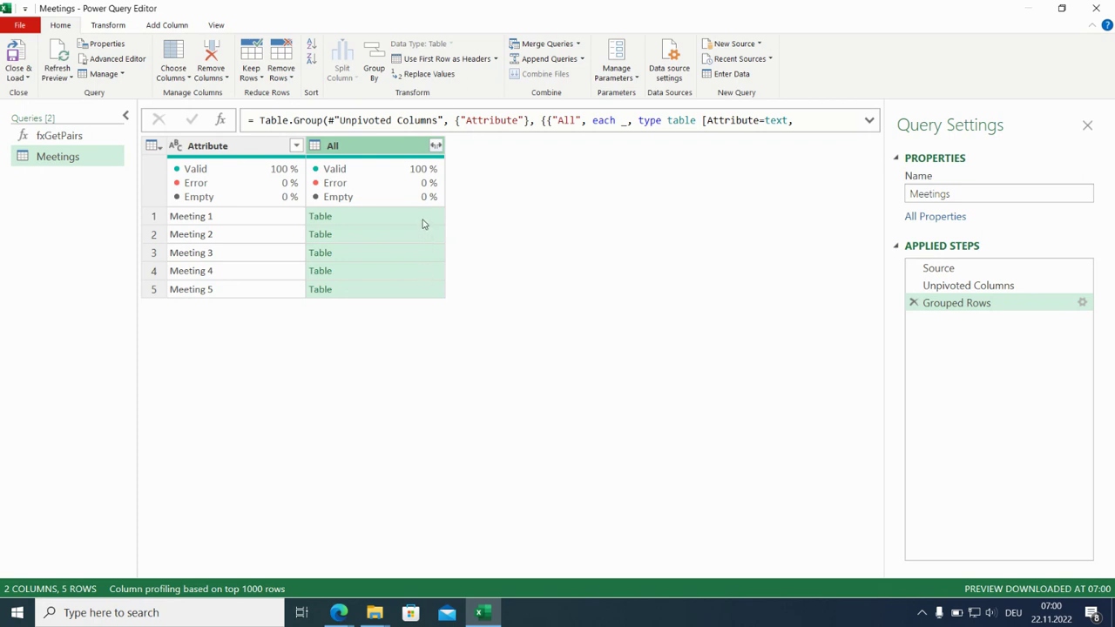
Edit the Table.Group formula so the All column returns each [Value] instead of a typed table, and preview the first list.
left_click(422, 220)
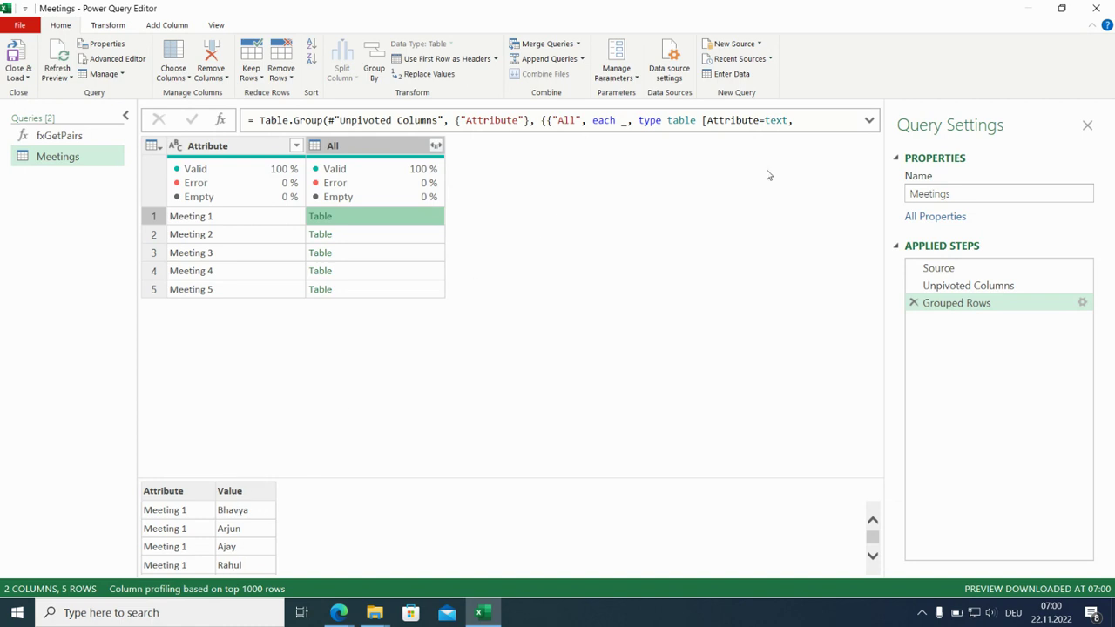
left_click(870, 121)
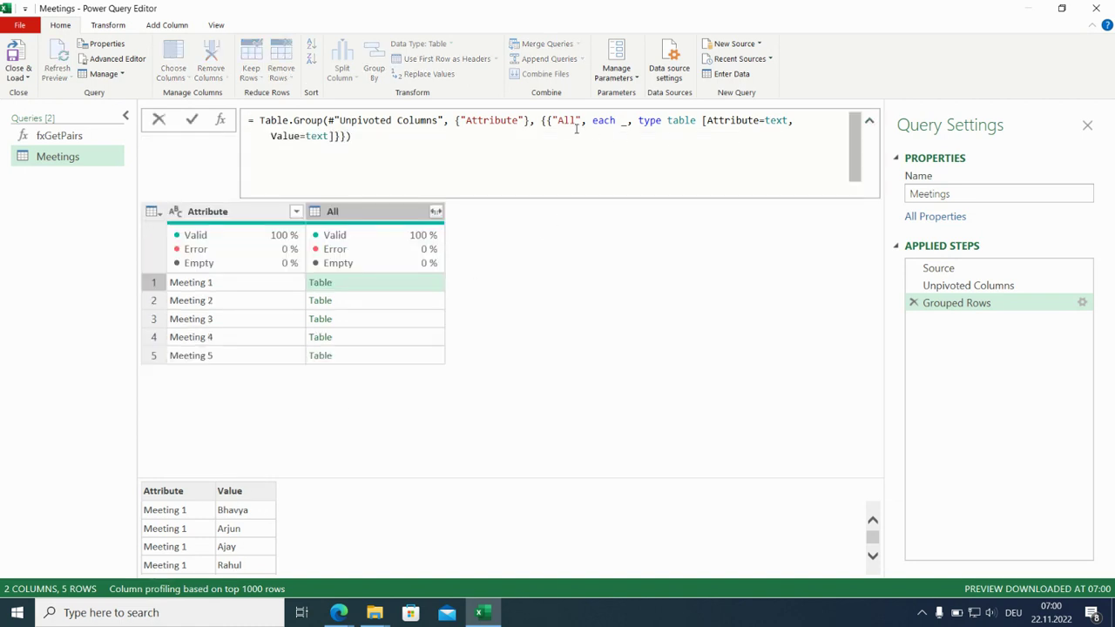
left_click(619, 123)
left_click_drag(620, 123, 334, 136)
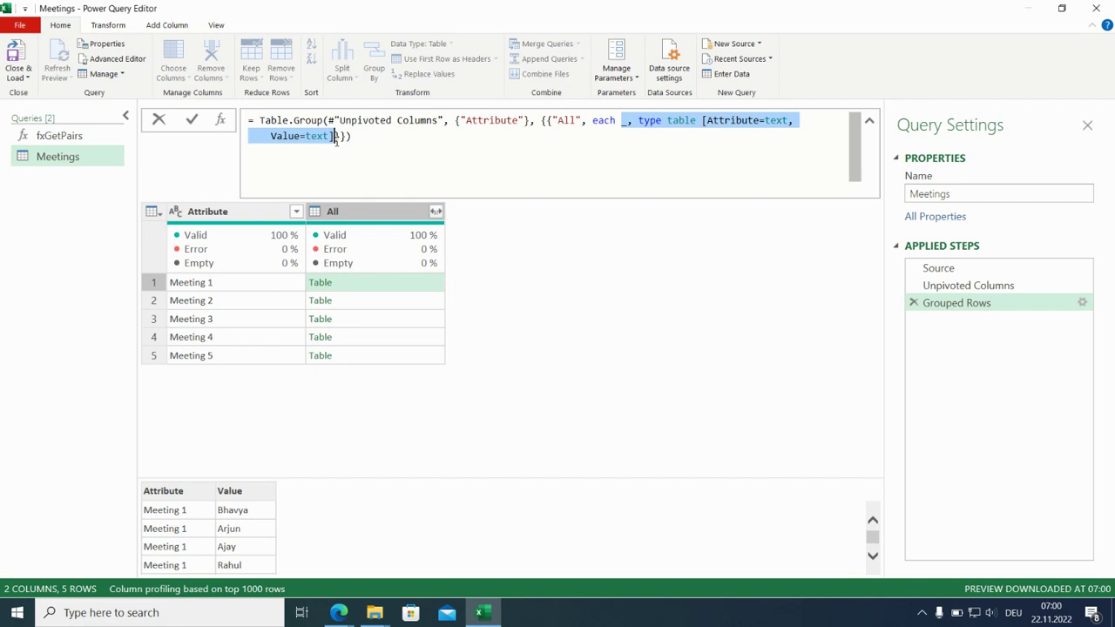
type("[")
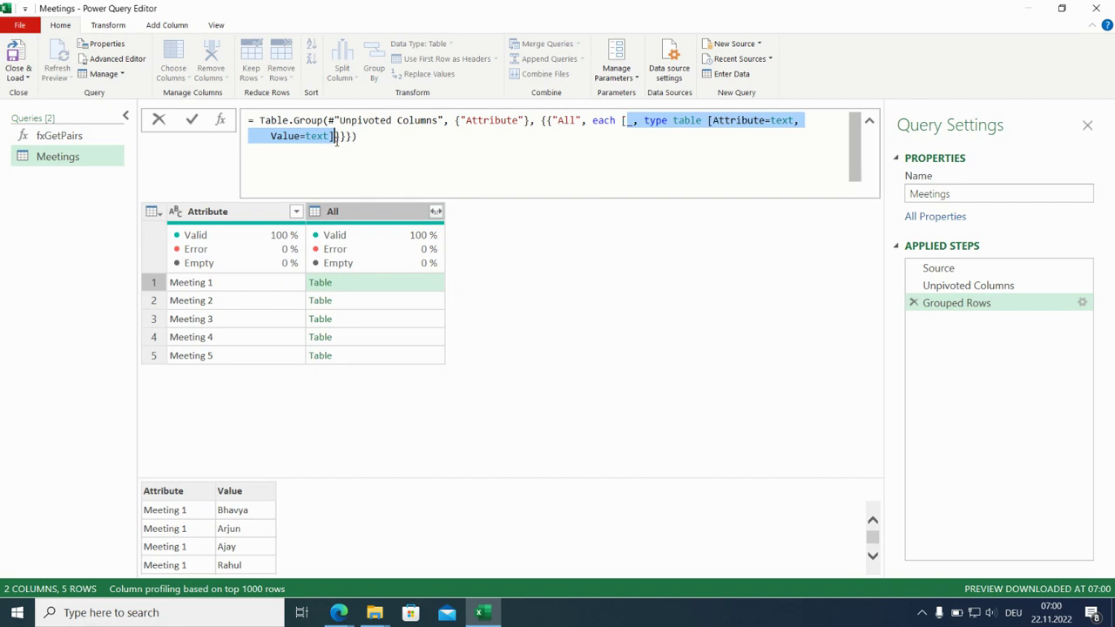
key("BackSpace")
type("Value")
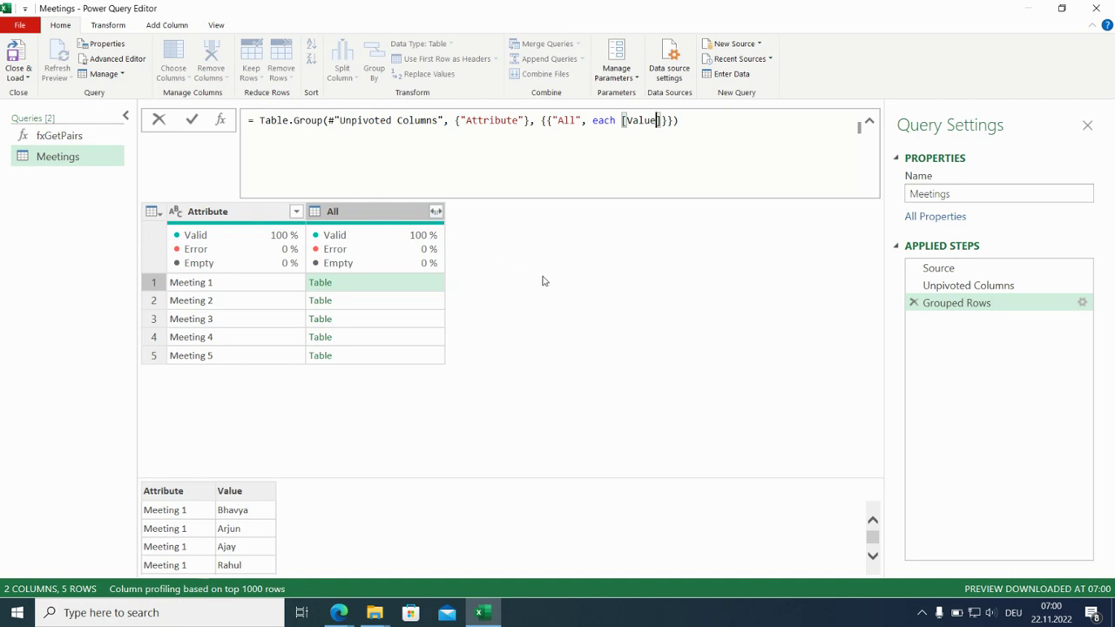
key("Return")
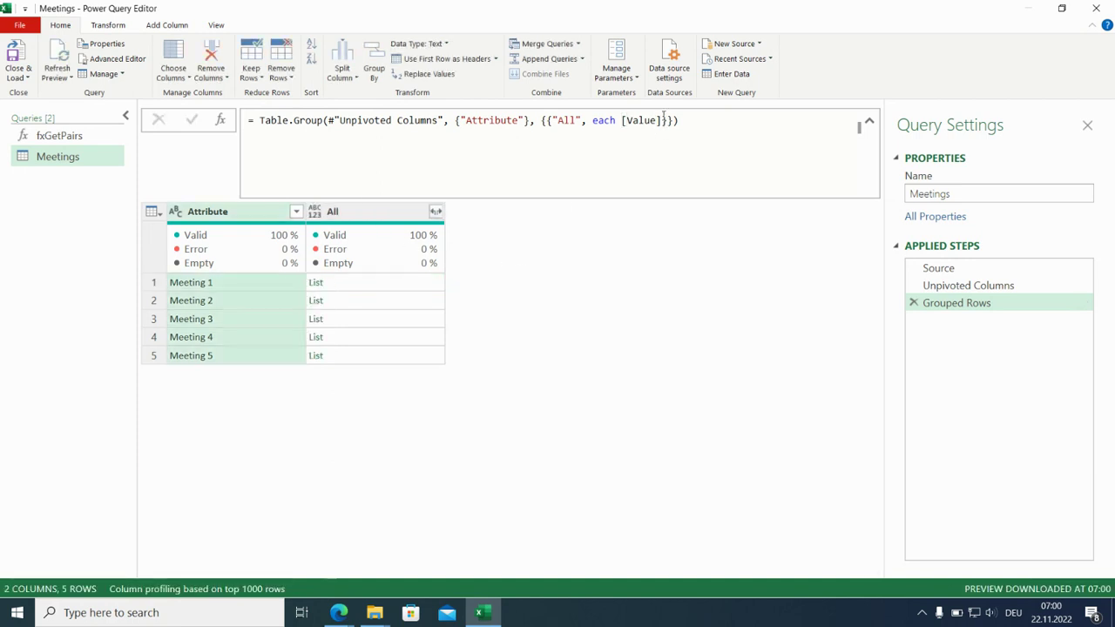
left_click(403, 284)
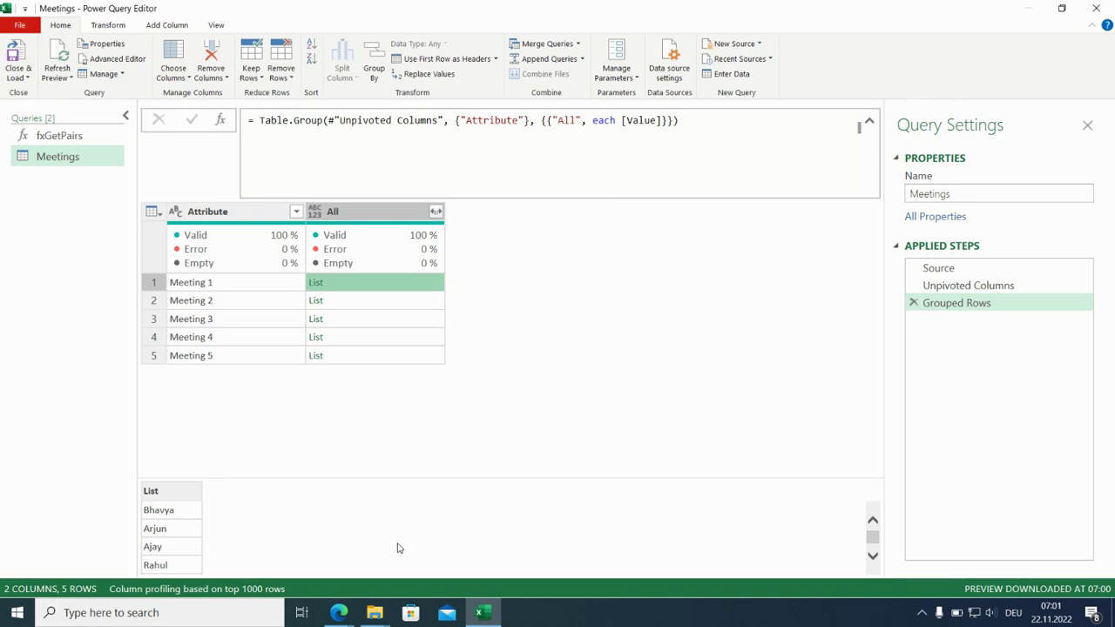
Add a custom column named Pairs with the formula fxGetPairs([All]).
left_click(167, 25)
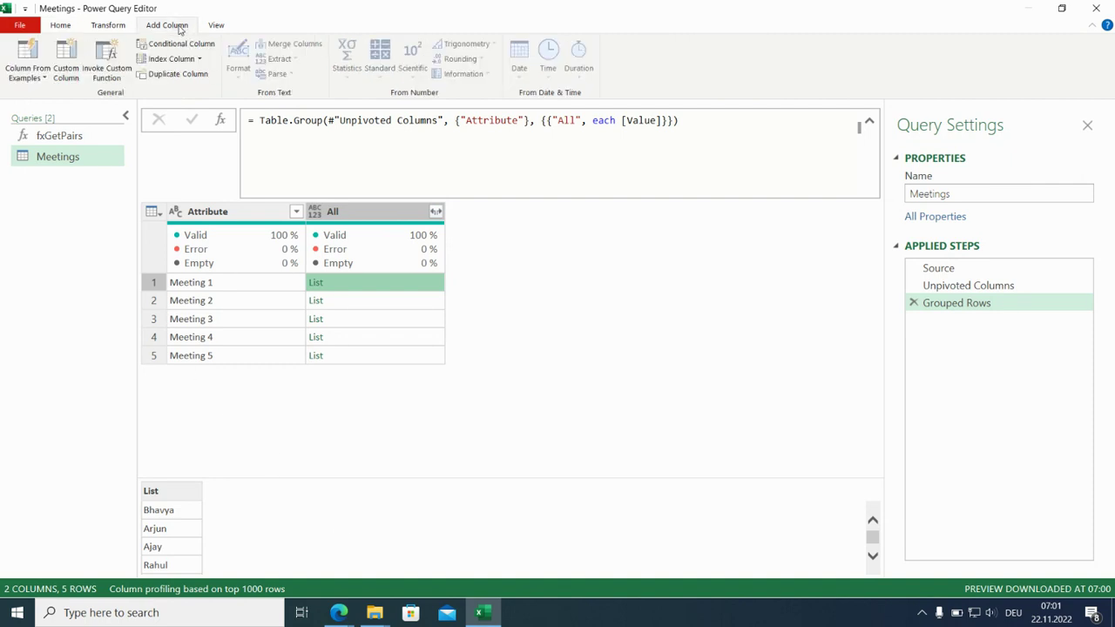
left_click(66, 59)
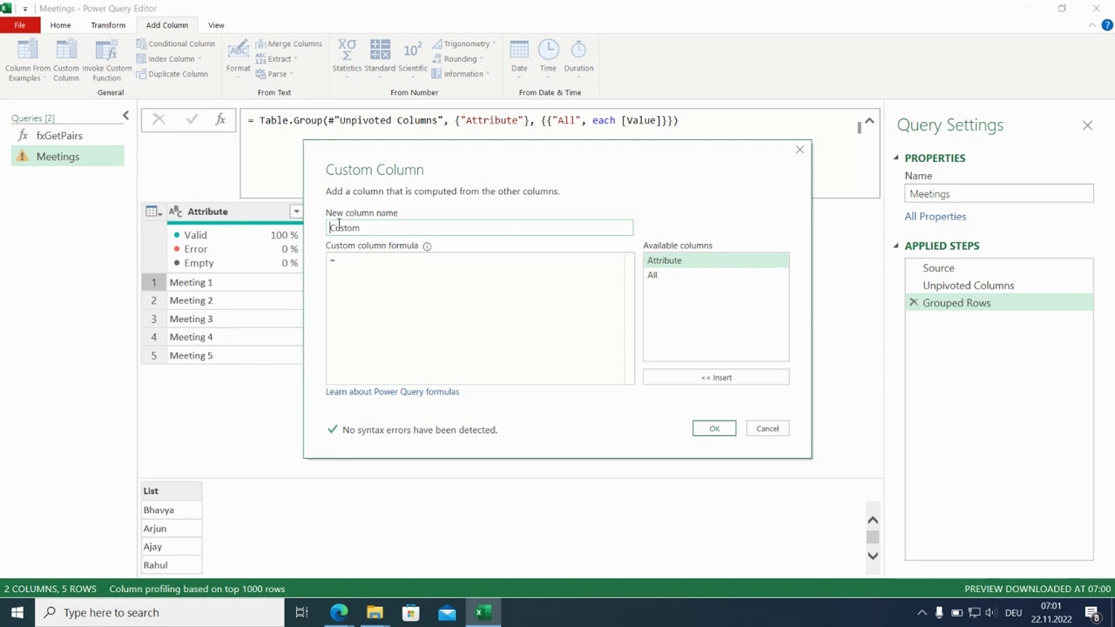
double_click(339, 227)
type("Pairs")
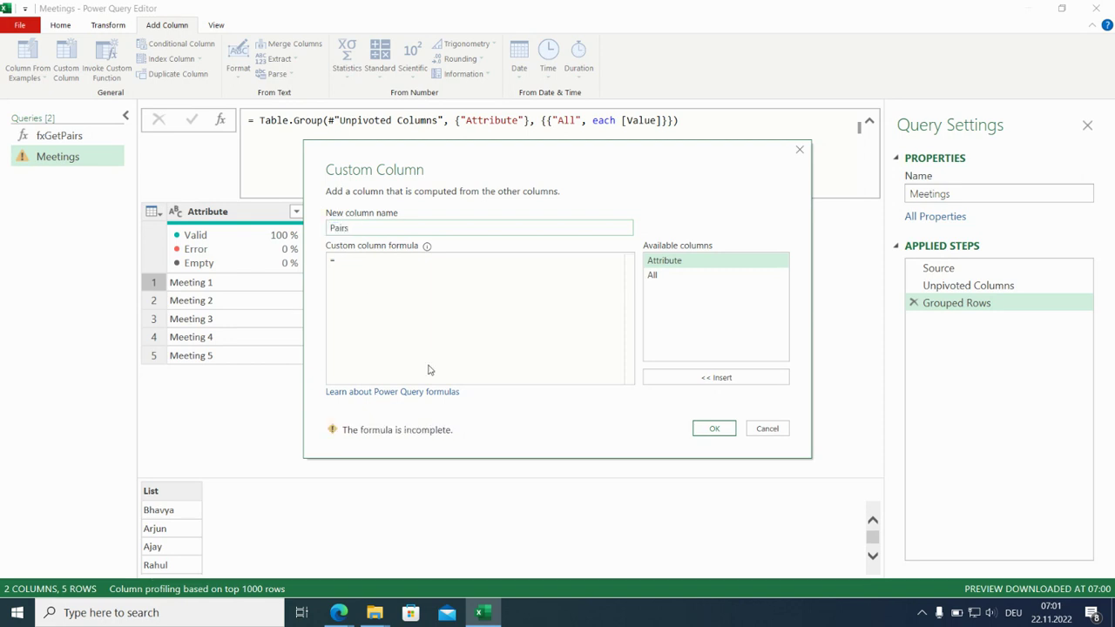
left_click(430, 267)
type("fx")
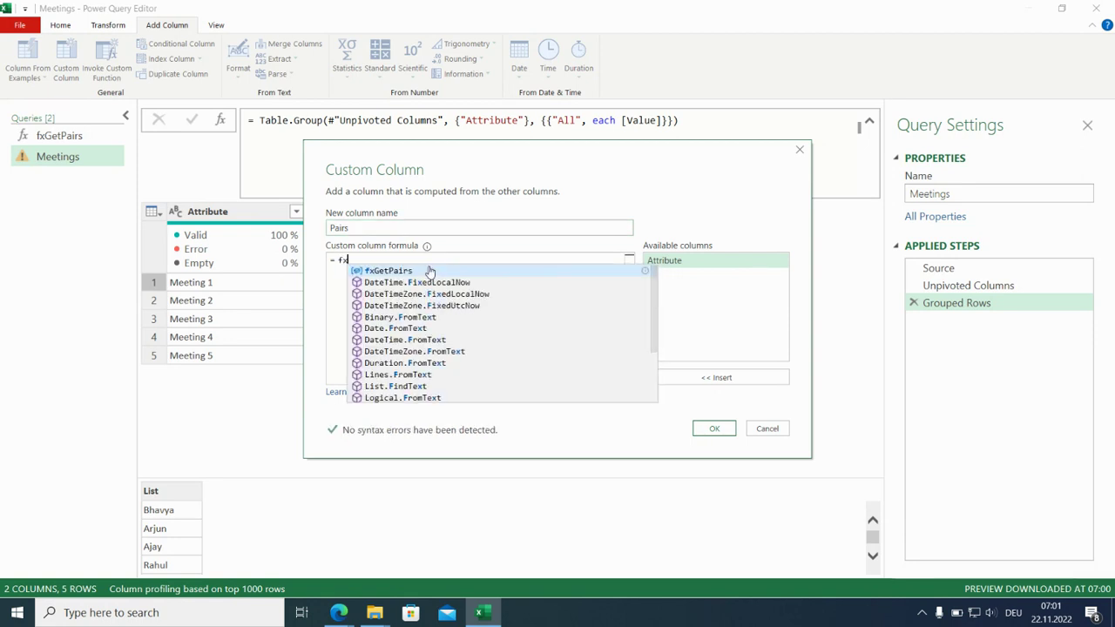
key("Tab")
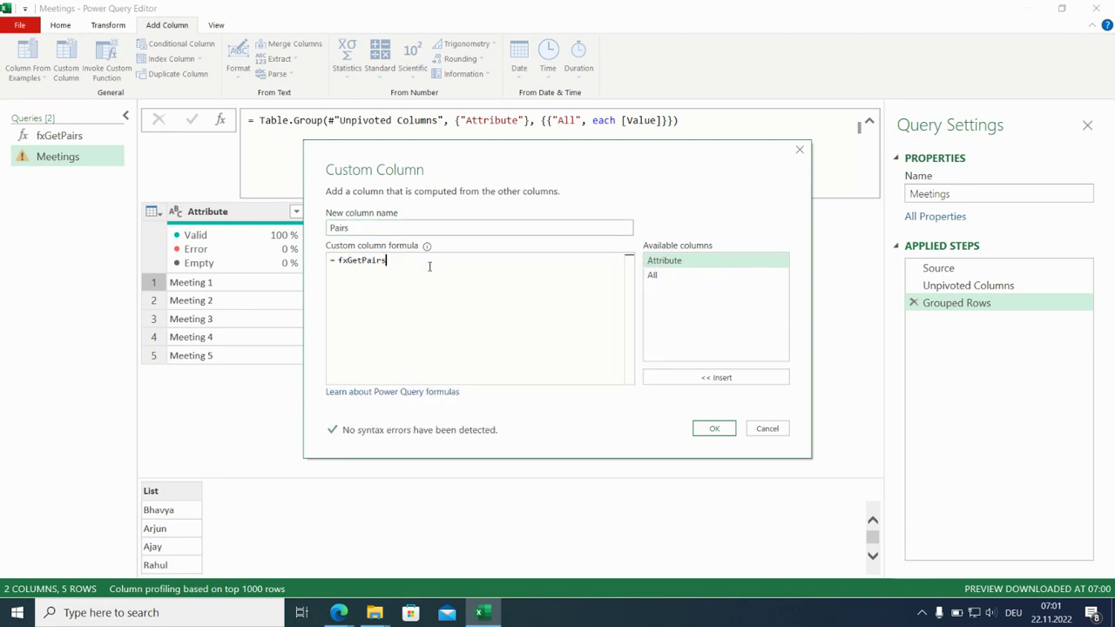
type("(")
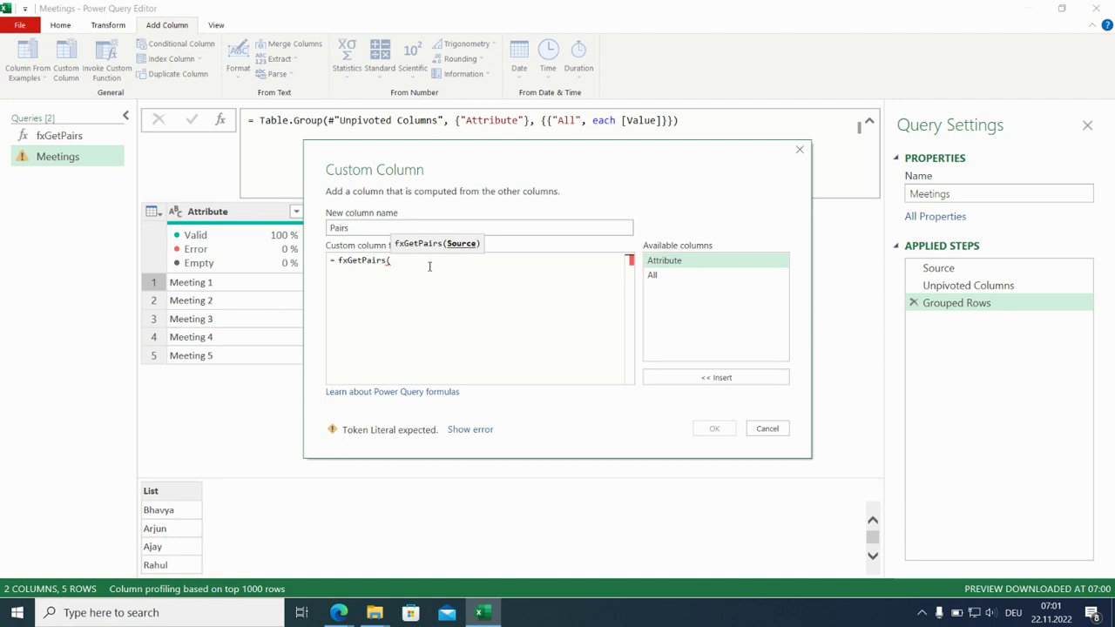
double_click(672, 275)
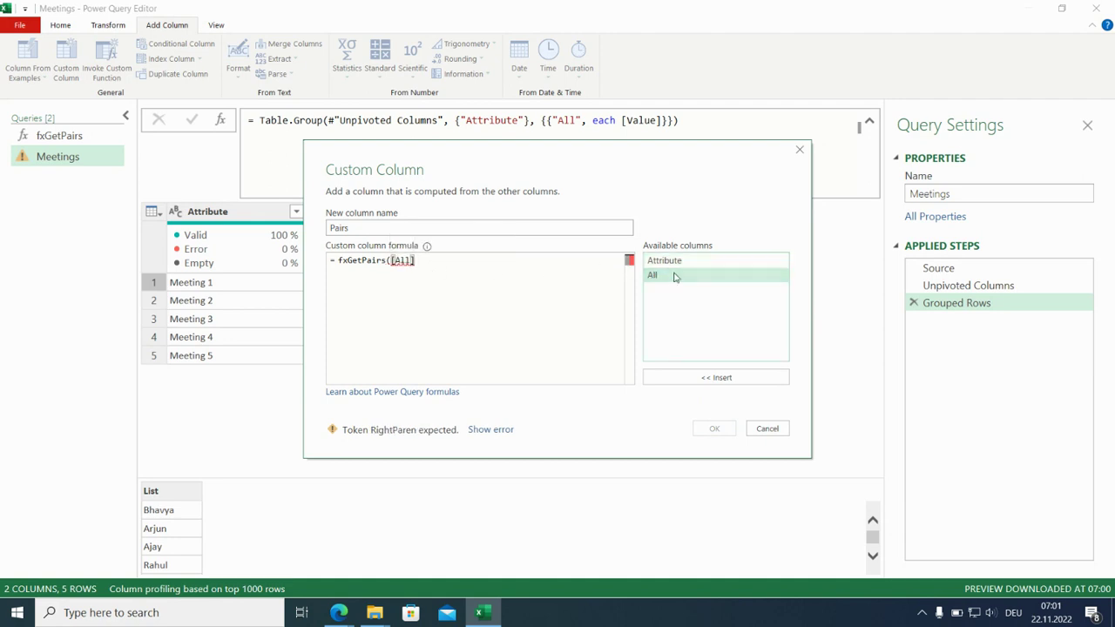
type(")")
left_click(714, 430)
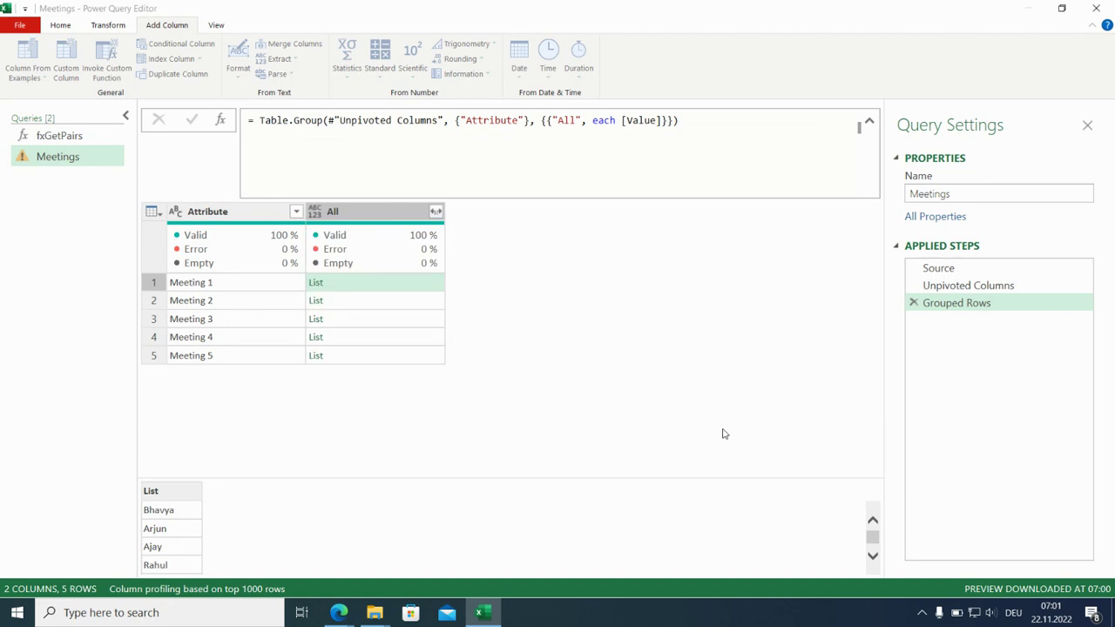
Append [[Pairs]] to the Table.AddColumn formula to keep only the Pairs column.
left_click(655, 119)
type("[[")
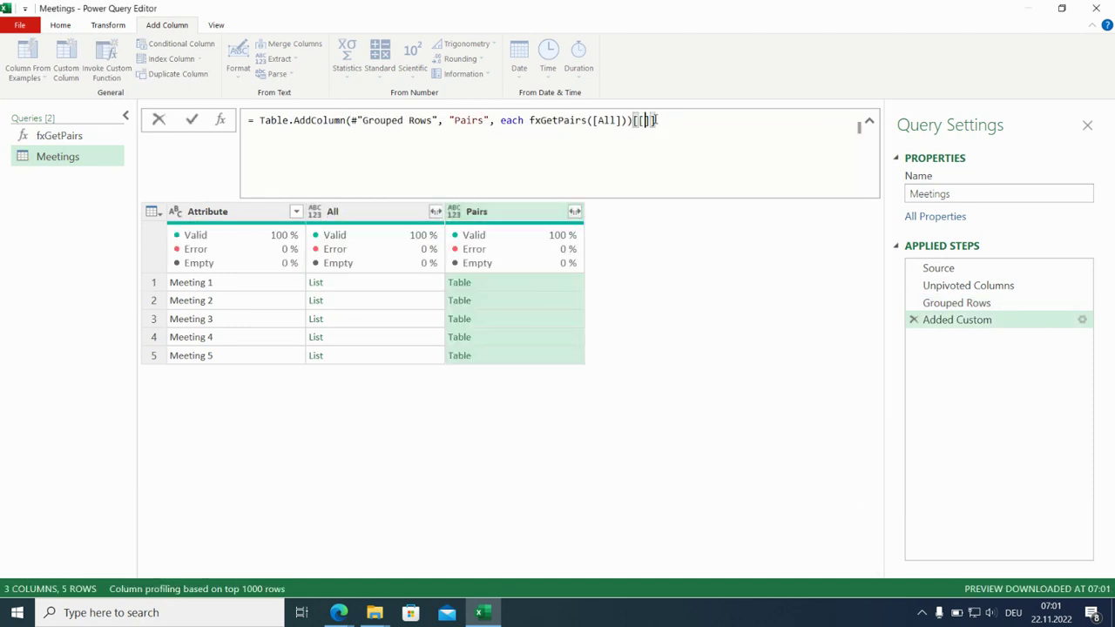
type("Pairs")
key("Return")
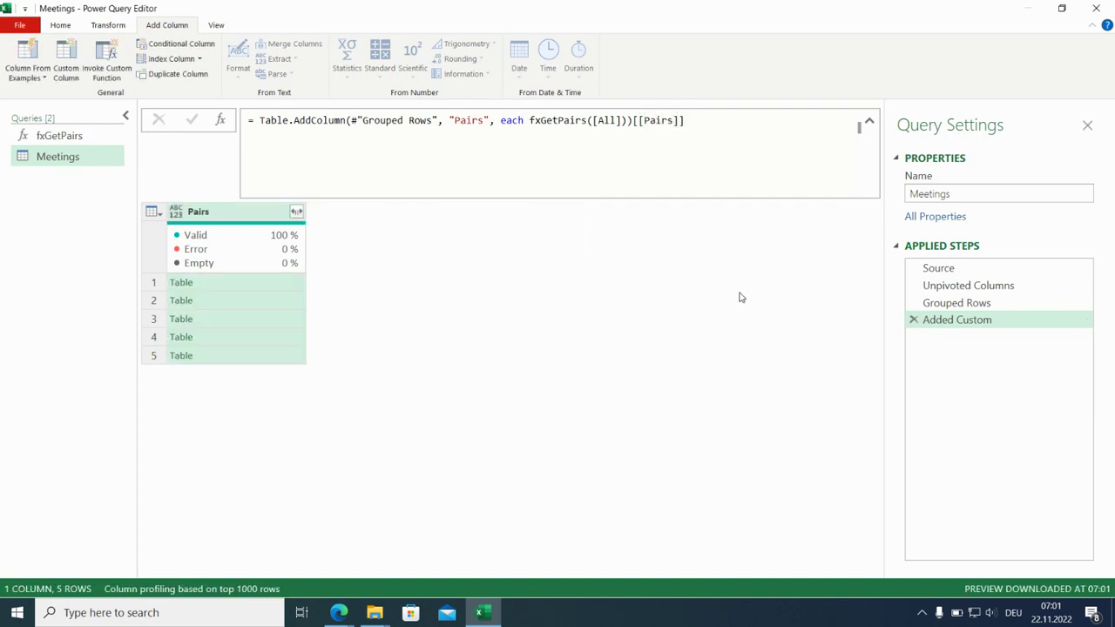
Expand both columns of the Pairs tables without using the original column name as prefix.
left_click(296, 212)
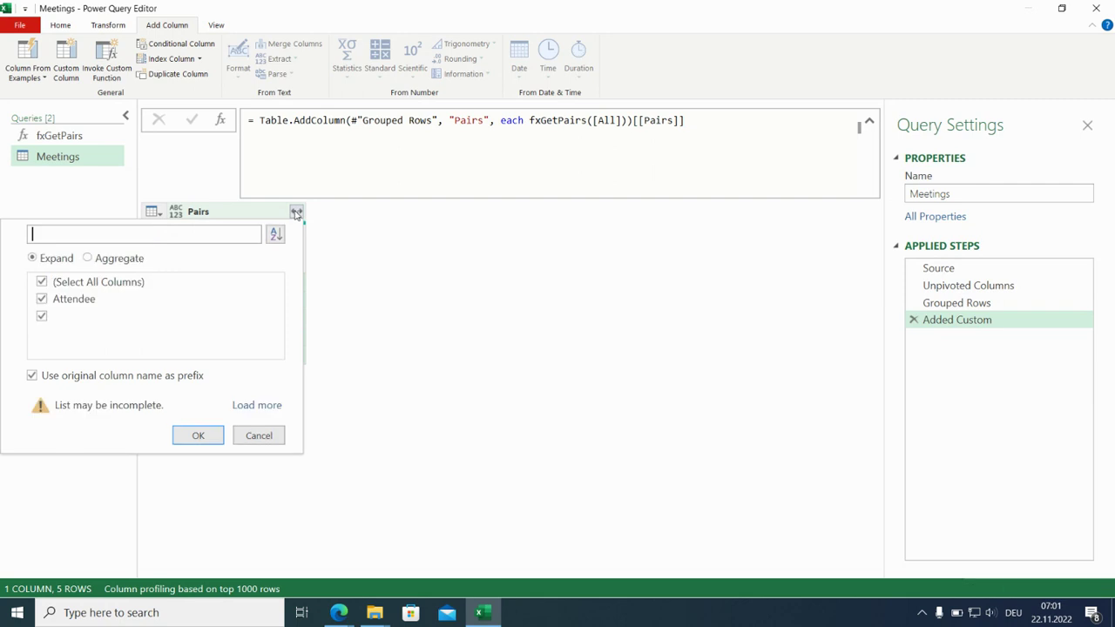
left_click(73, 377)
left_click(189, 438)
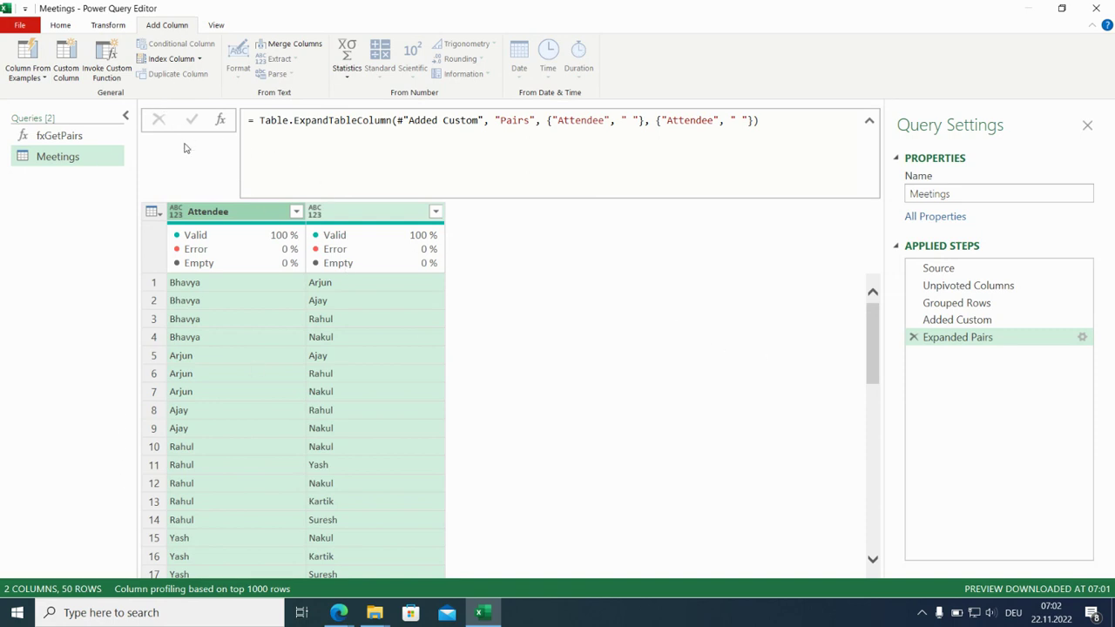
Swap the expanded columns' names through the placeholder c, so the first is a single space and the second is Attendee.
double_click(225, 212)
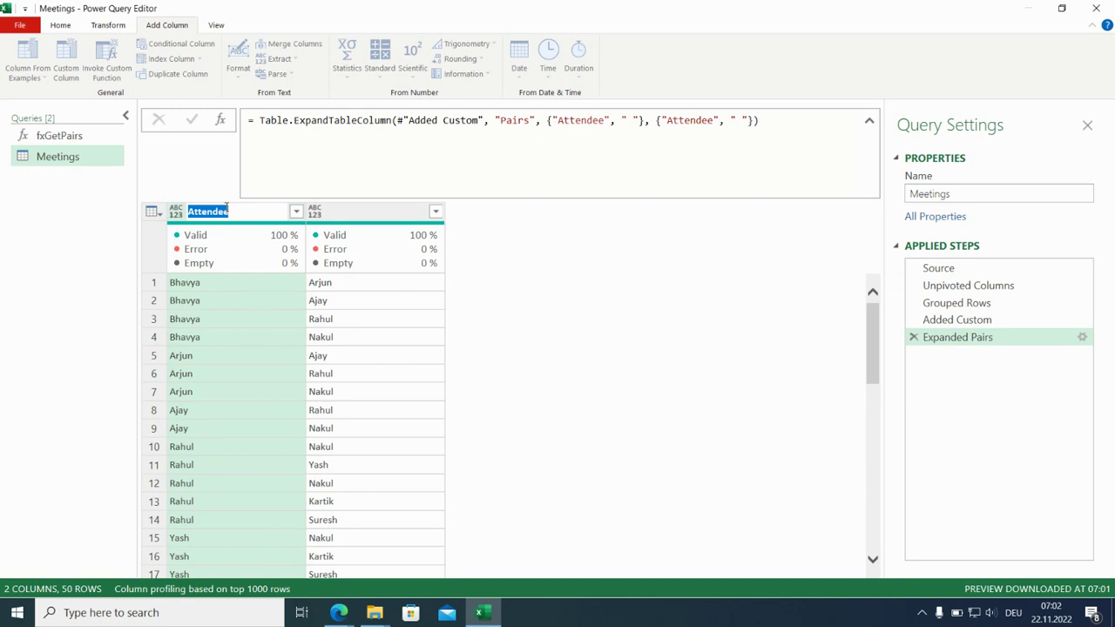
type("c")
double_click(356, 214)
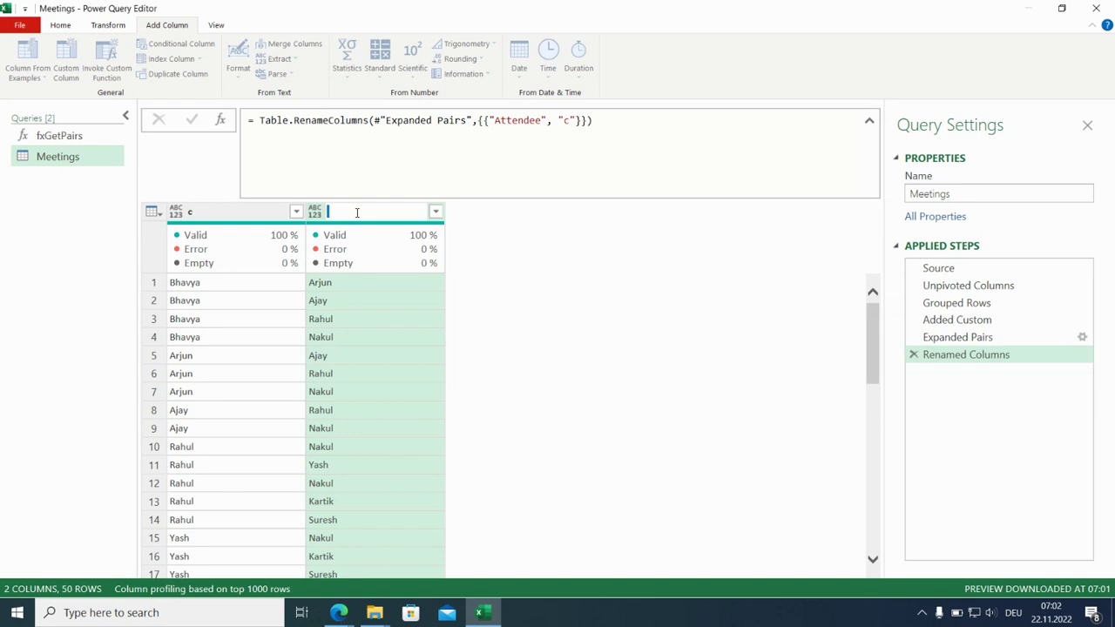
type("Attendee")
key("Return")
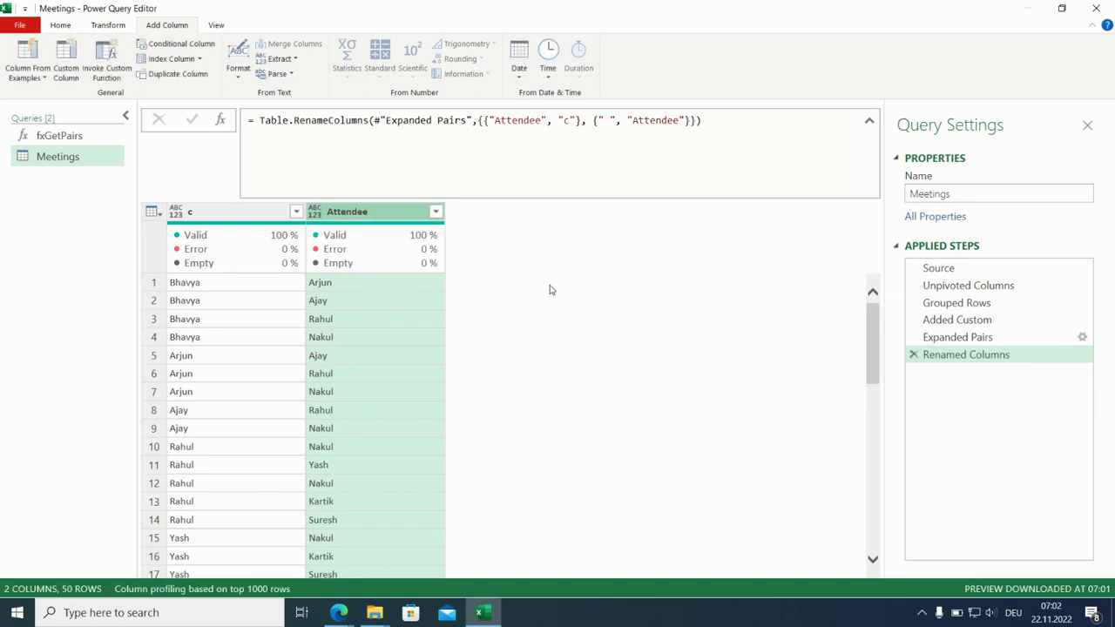
double_click(564, 122)
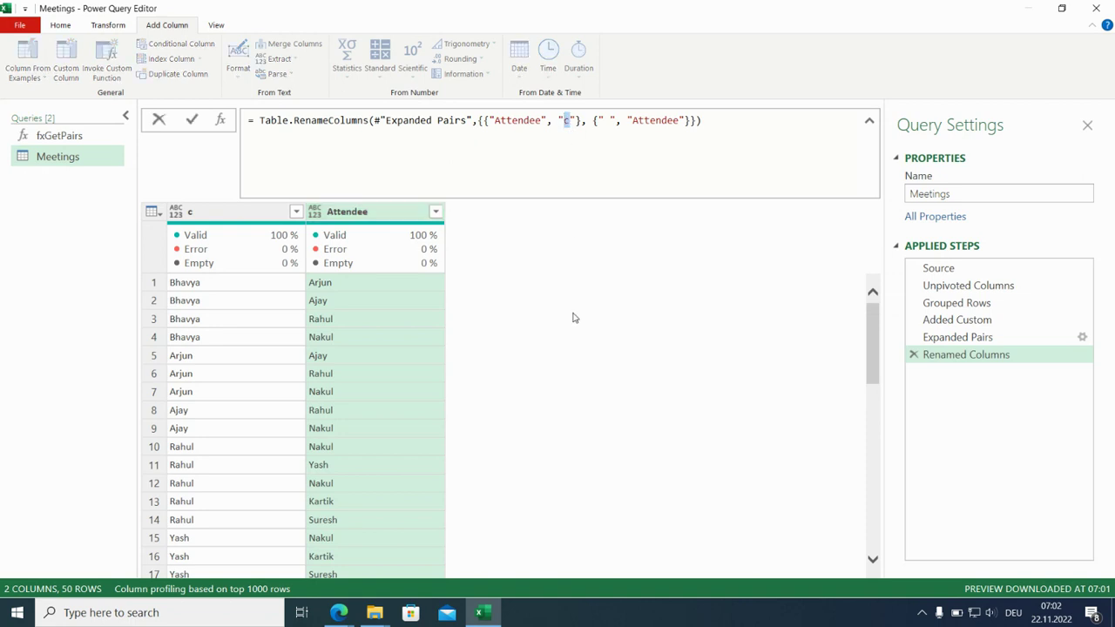
key("Return")
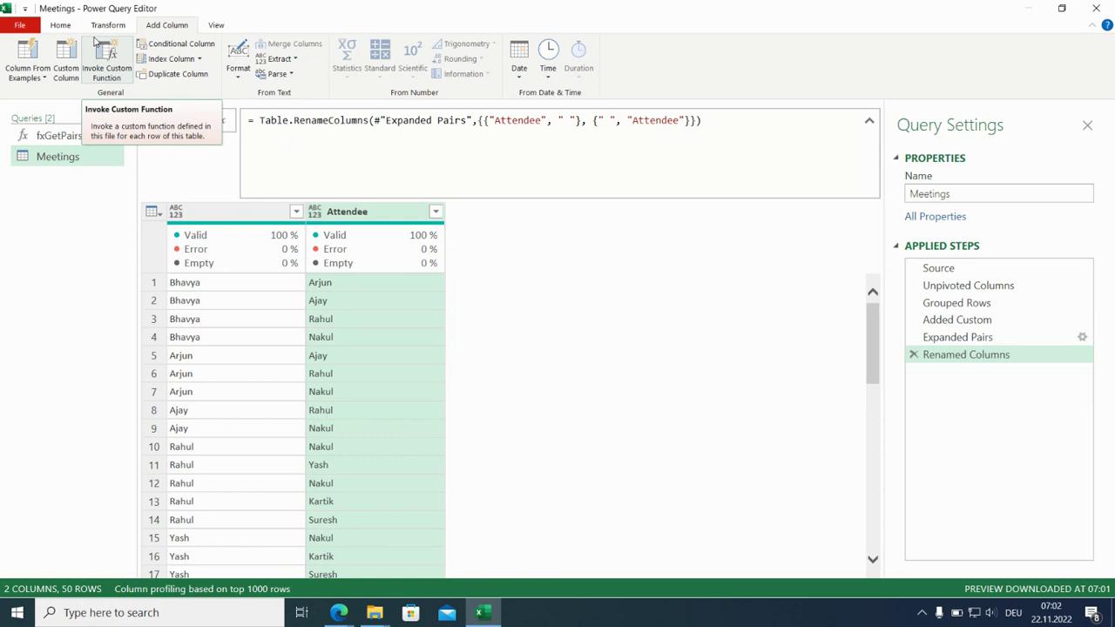
Append the Meetings (Current) table to the current query as a two-table append.
left_click(63, 25)
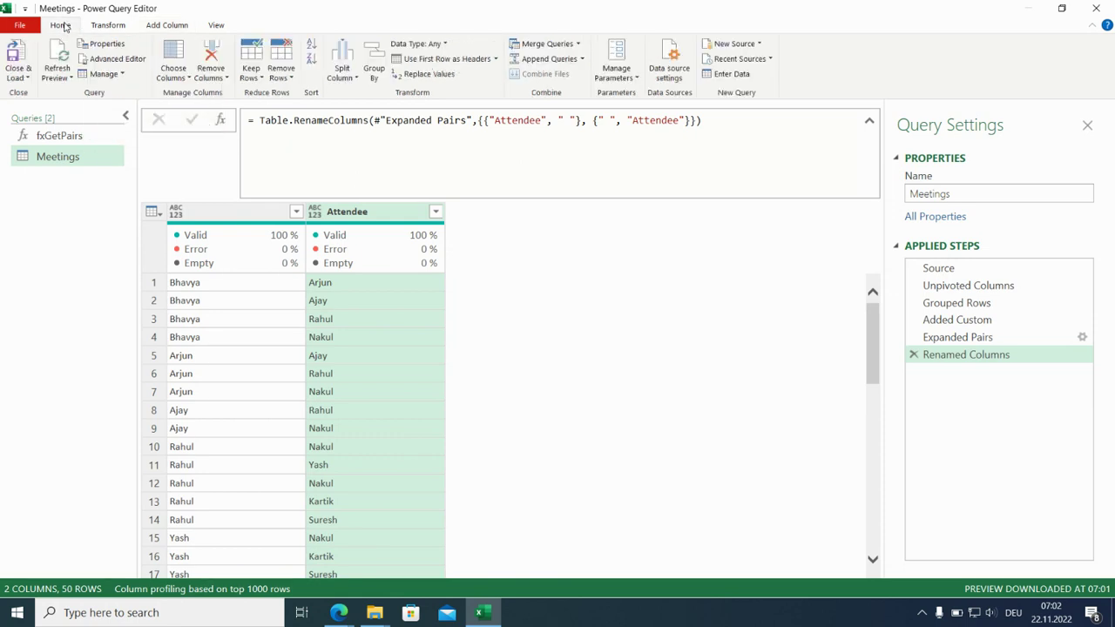
left_click(549, 59)
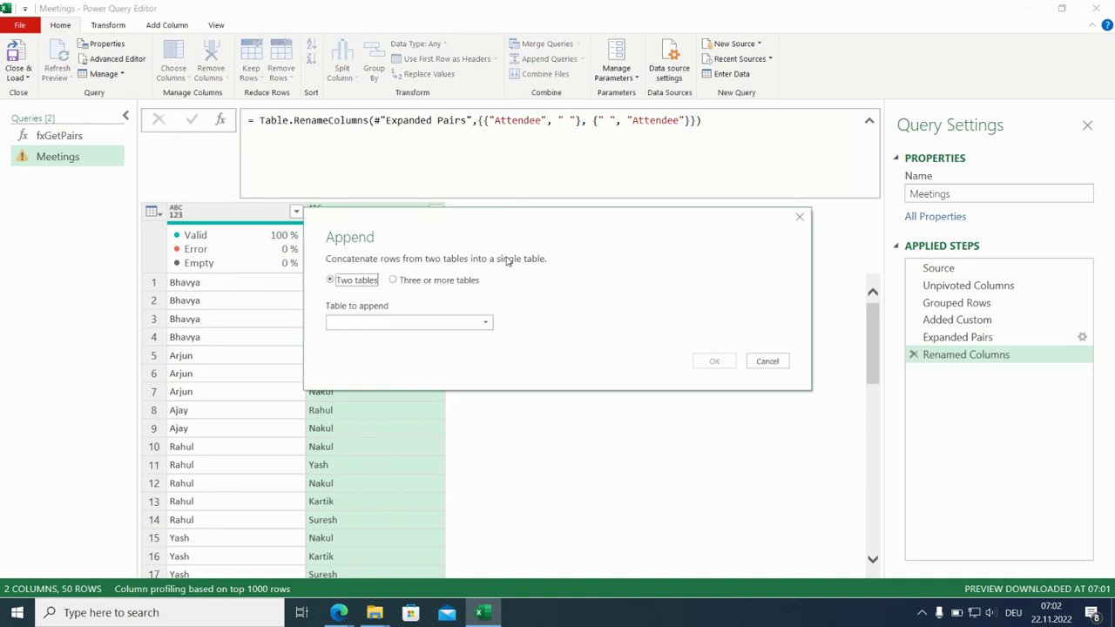
left_click(486, 323)
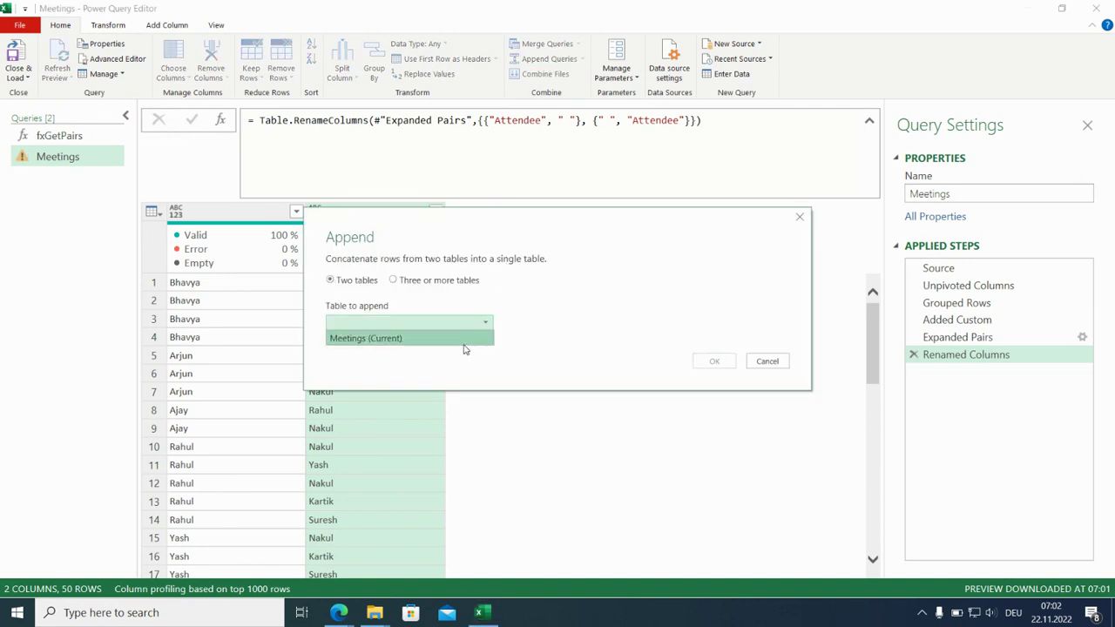
left_click(405, 342)
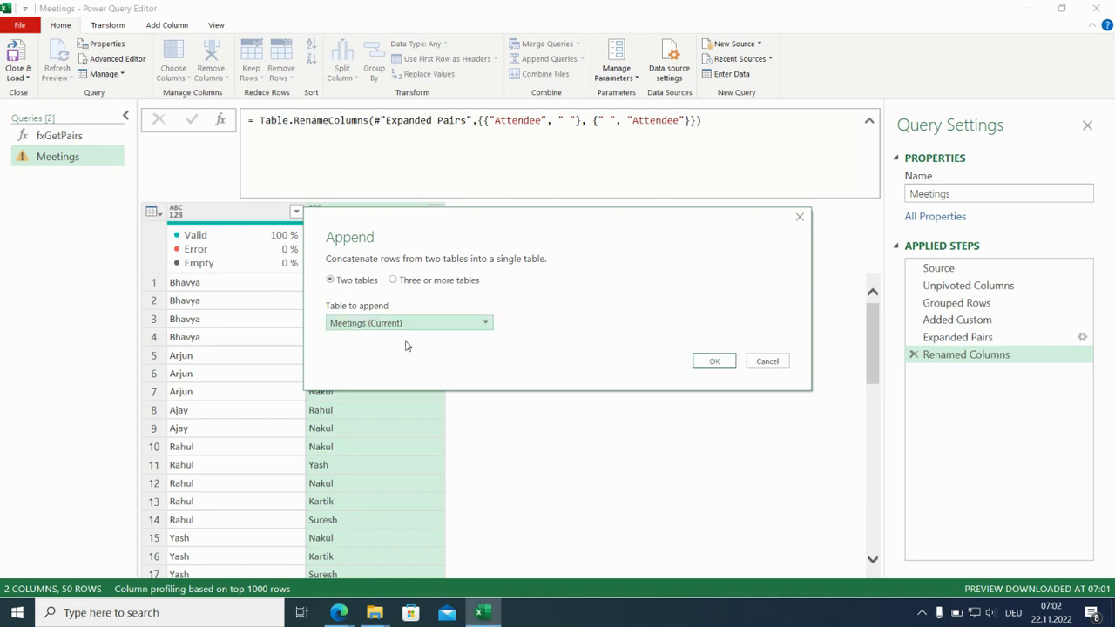
left_click(712, 363)
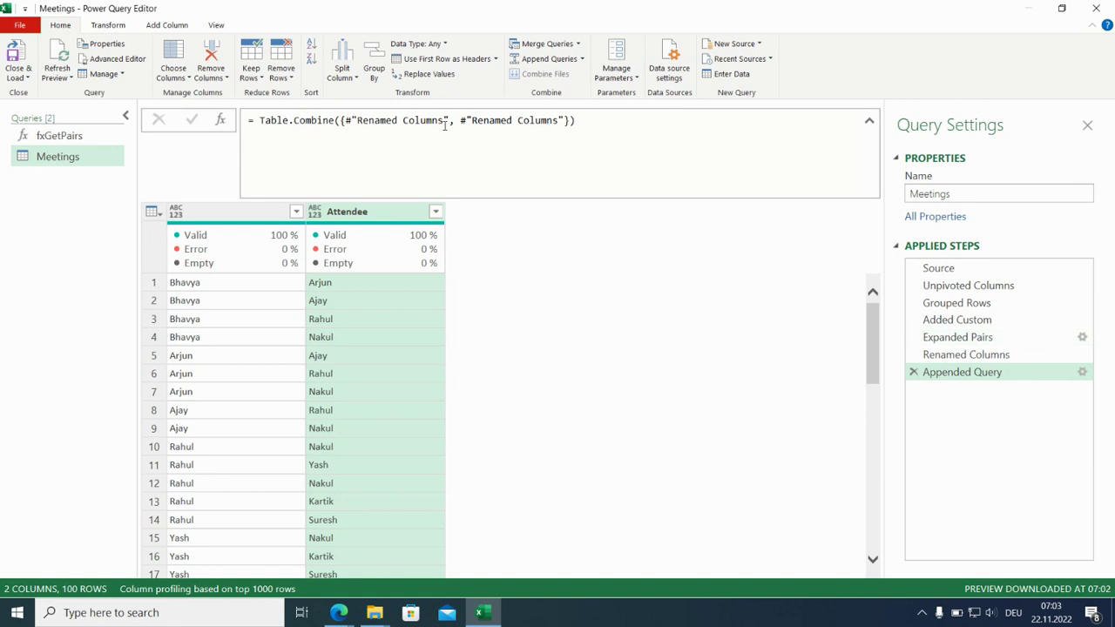
Replace the second table in the Table.Combine formula with #"Expanded Pairs".
left_click_drag(459, 120, 564, 122)
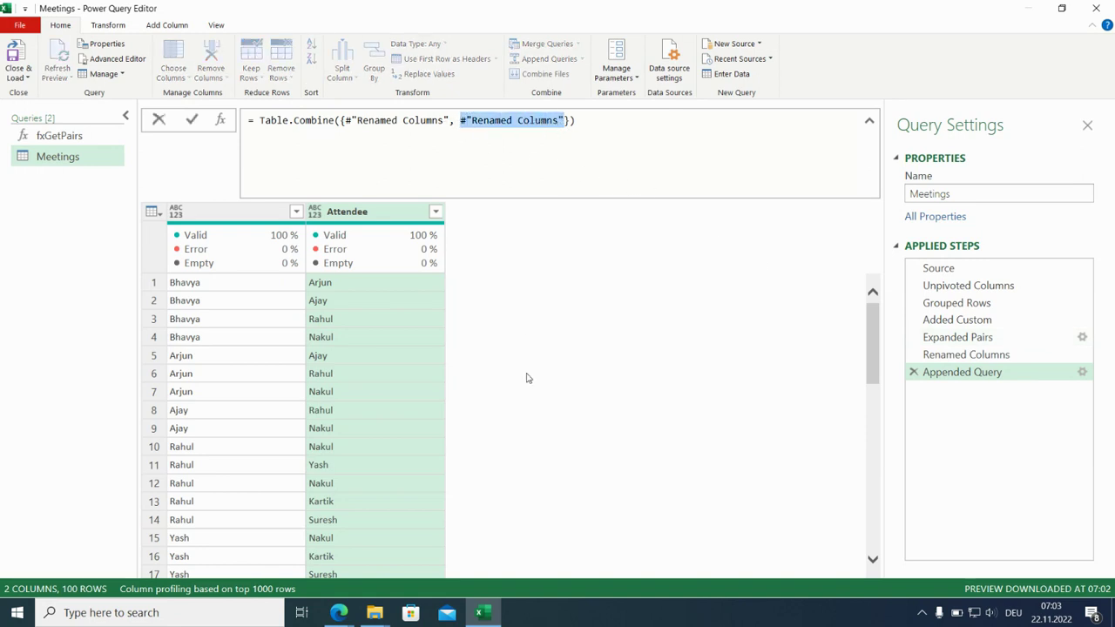
type("exp")
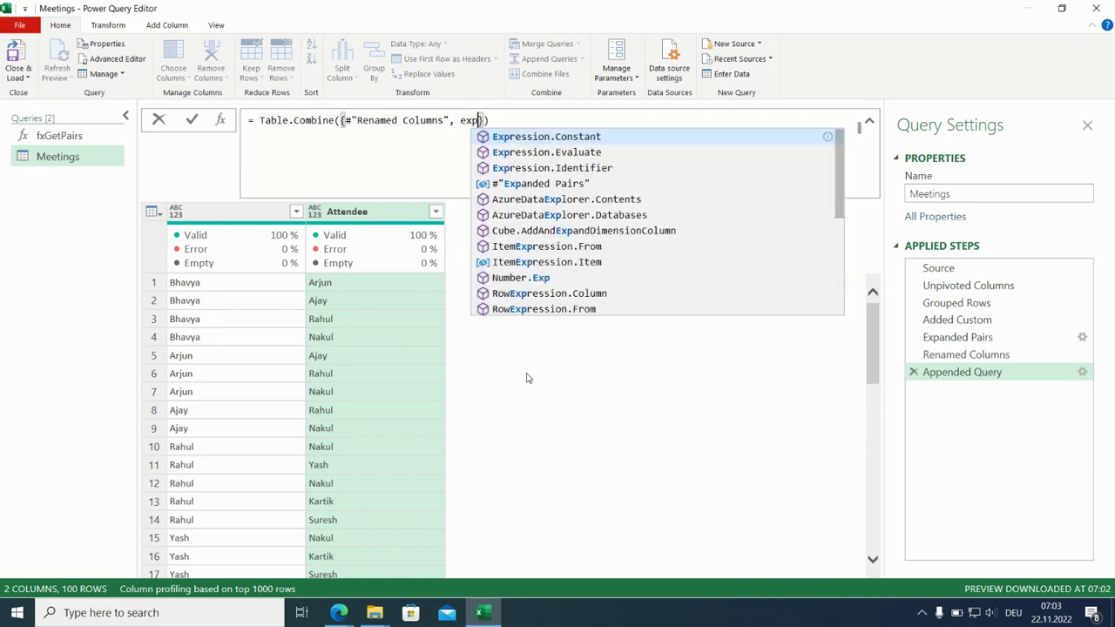
left_click(573, 183)
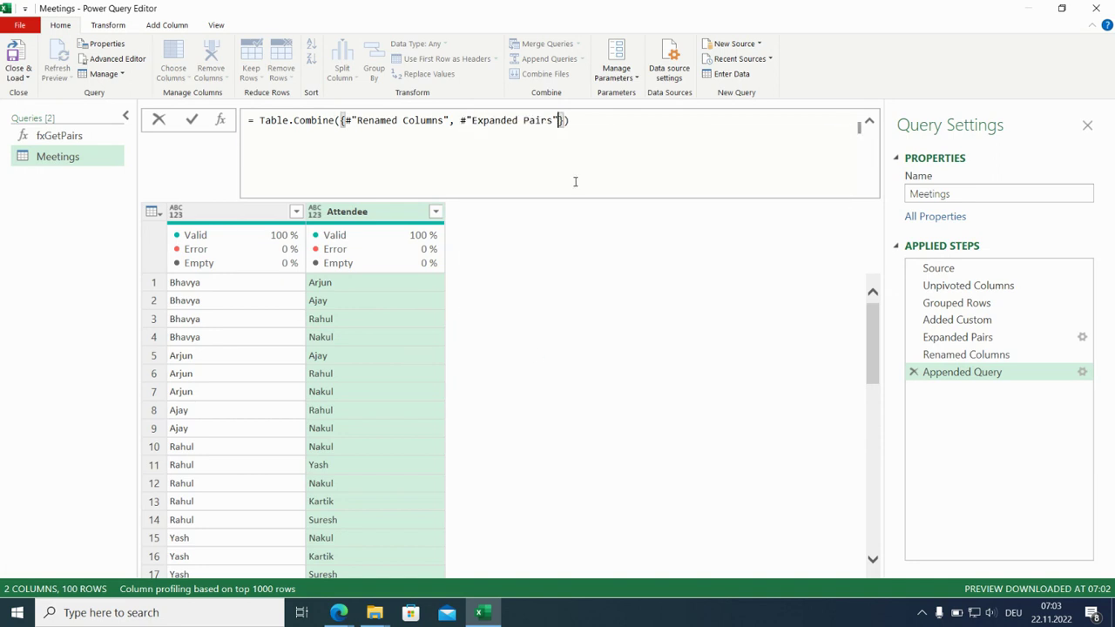
key("Return")
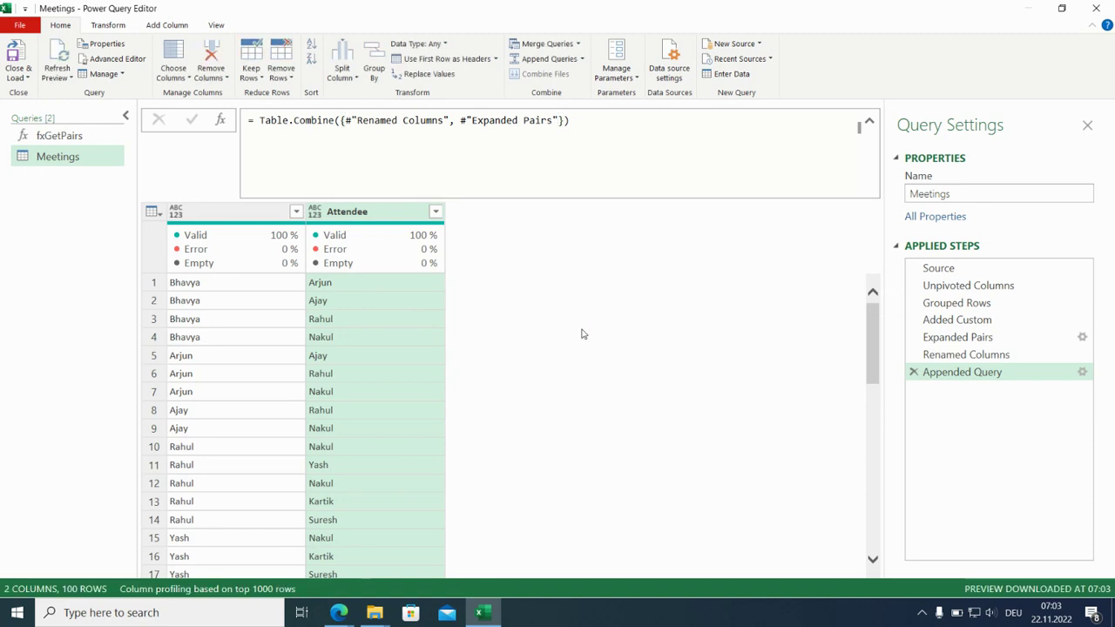
Add a custom column named Count with the formula 1.
left_click(160, 30)
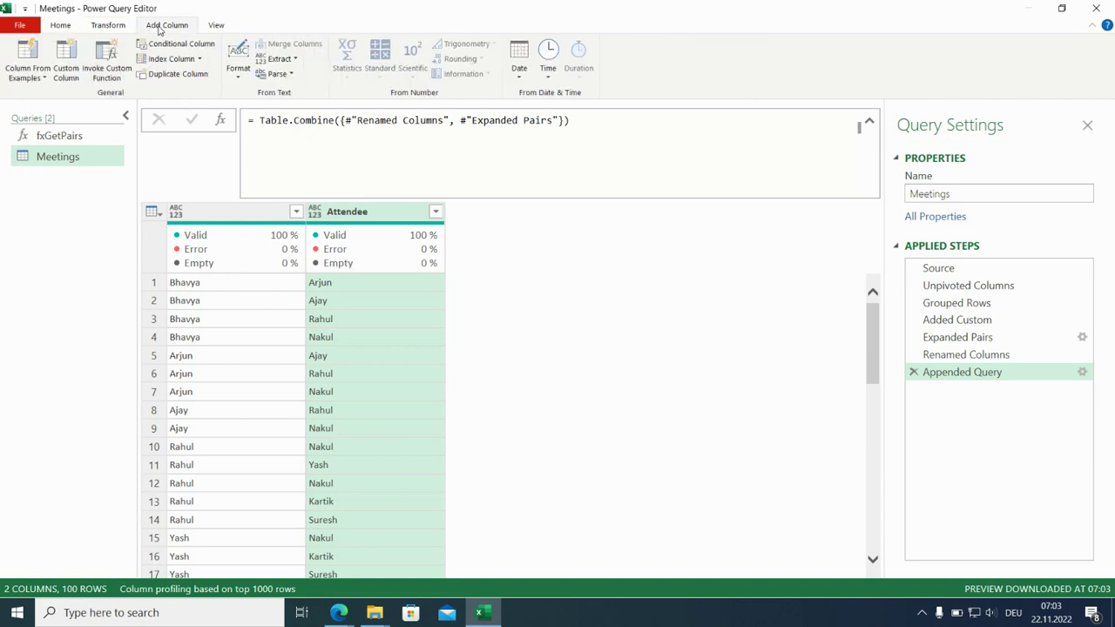
left_click(72, 53)
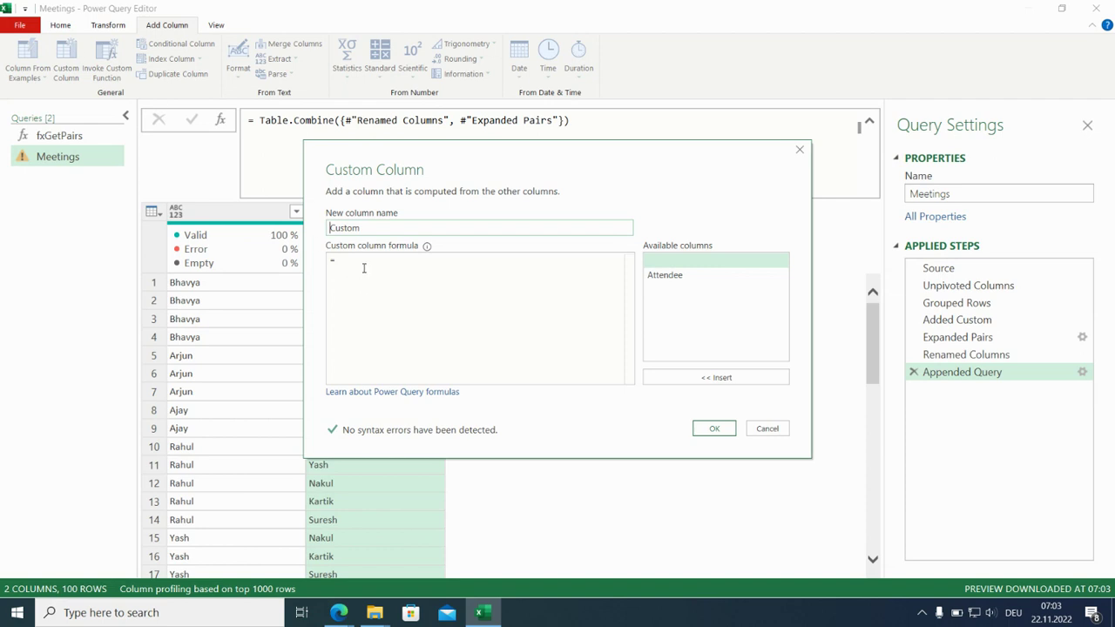
double_click(349, 227)
type("C")
key("Tab")
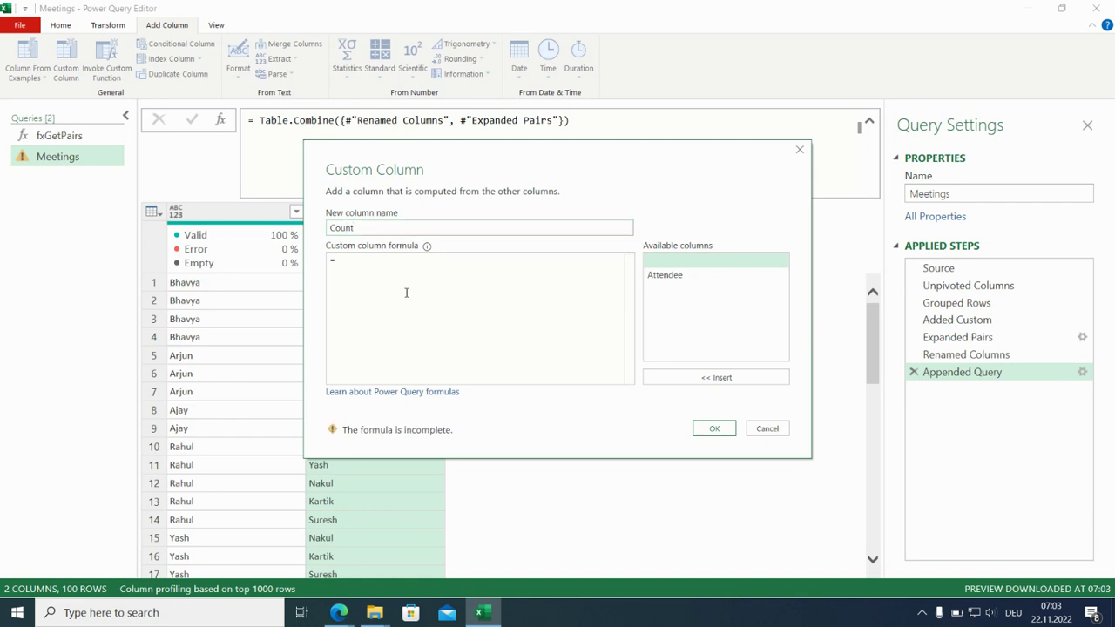
type("1")
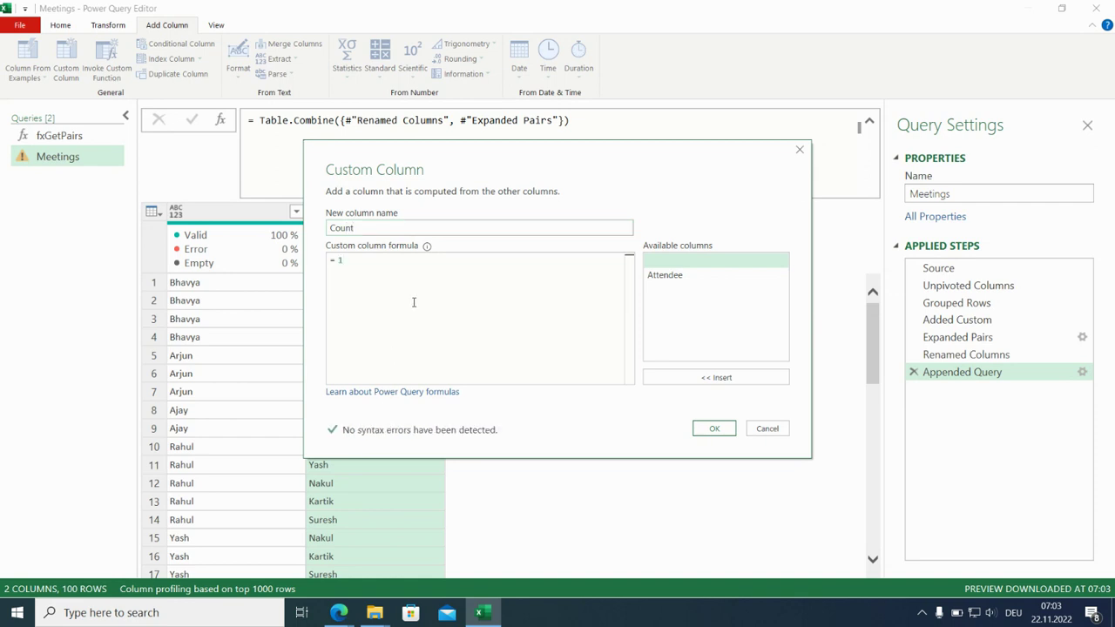
left_click(711, 429)
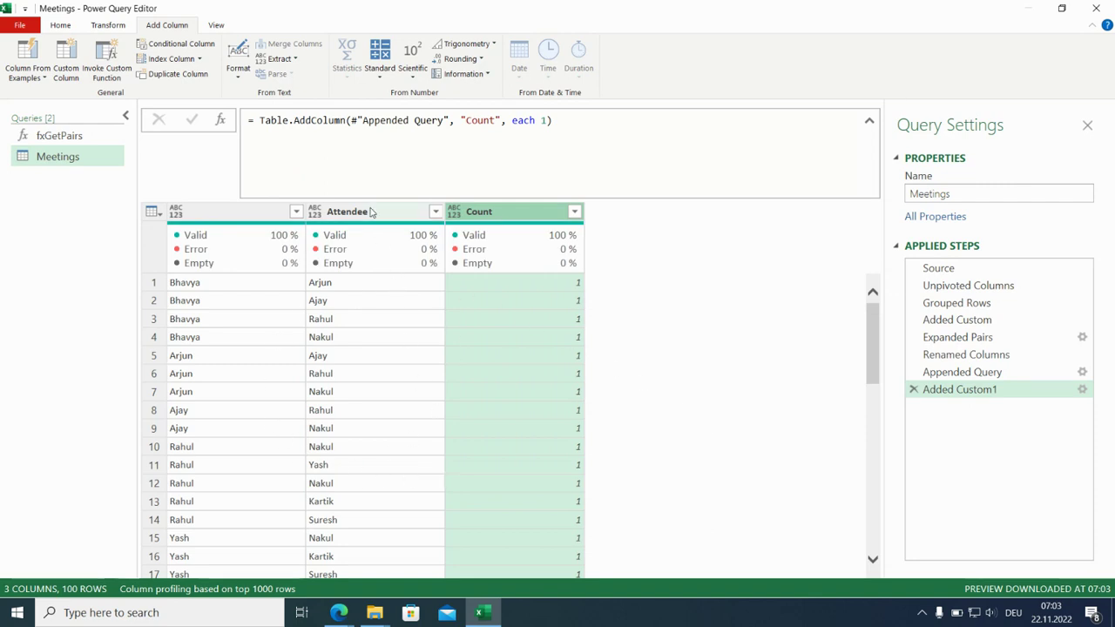
Pivot the Attendee column using Count as the values column and Count (Not Blank) as the aggregate function.
left_click(367, 213)
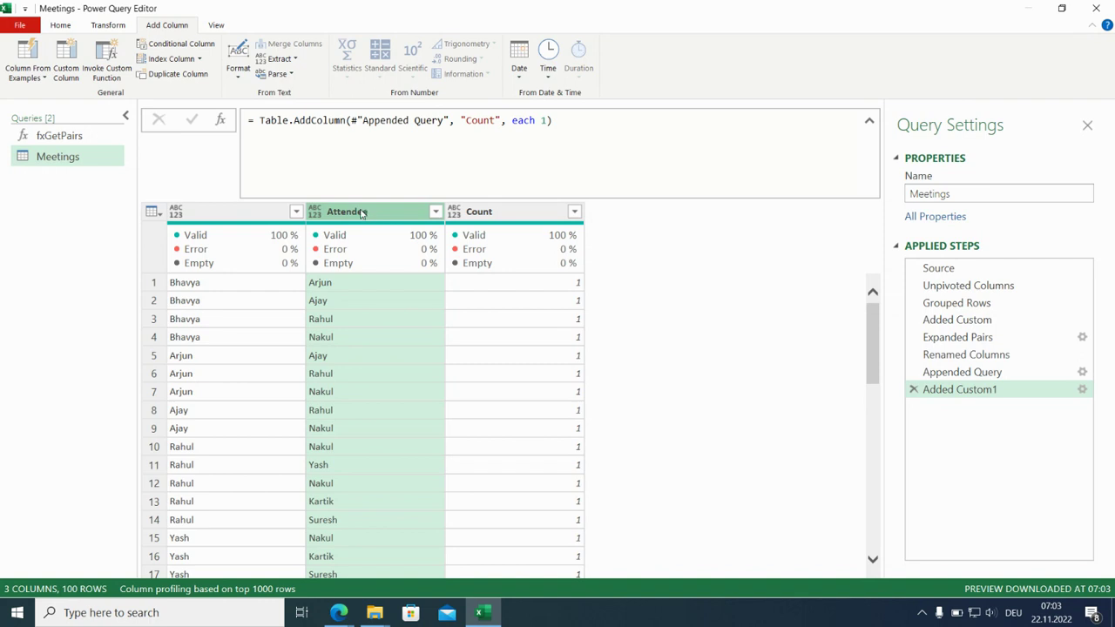
left_click(109, 29)
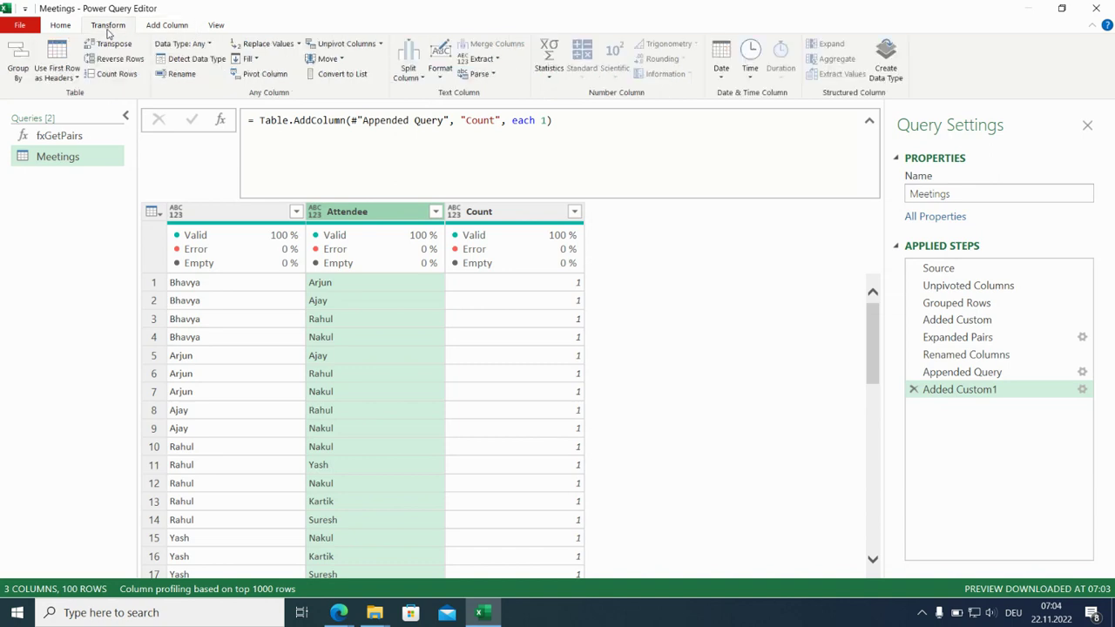
left_click(284, 76)
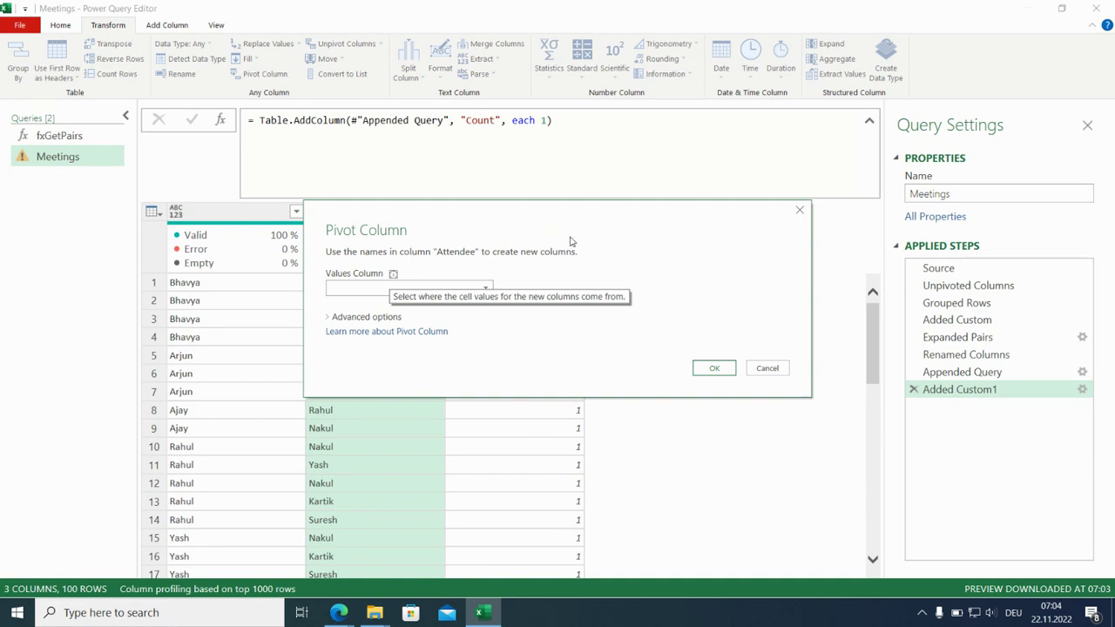
left_click(487, 289)
left_click(462, 319)
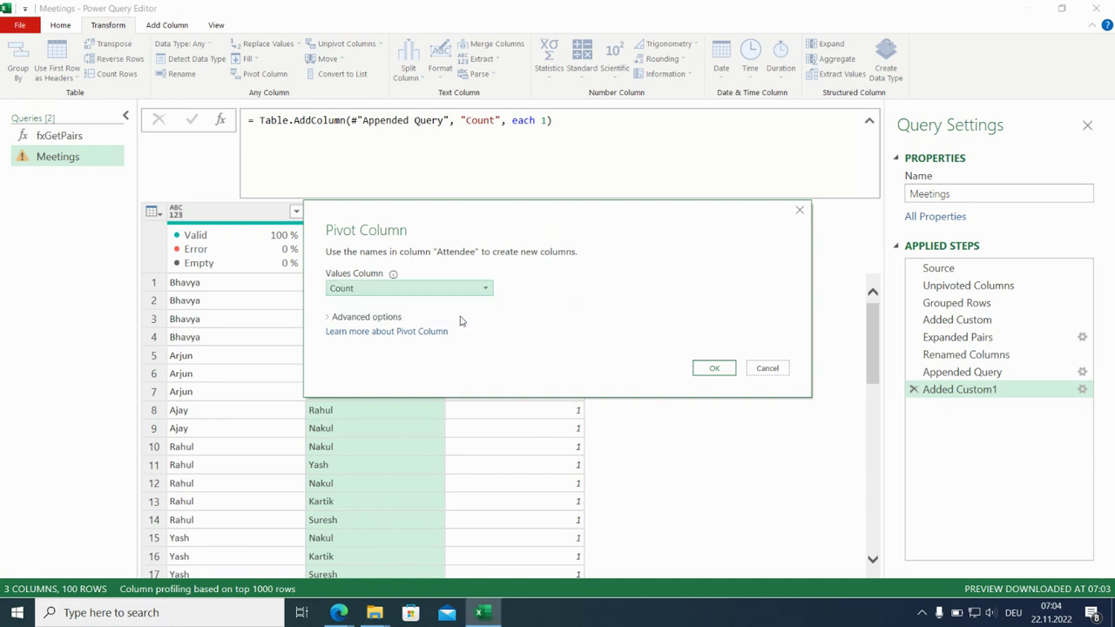
left_click(399, 318)
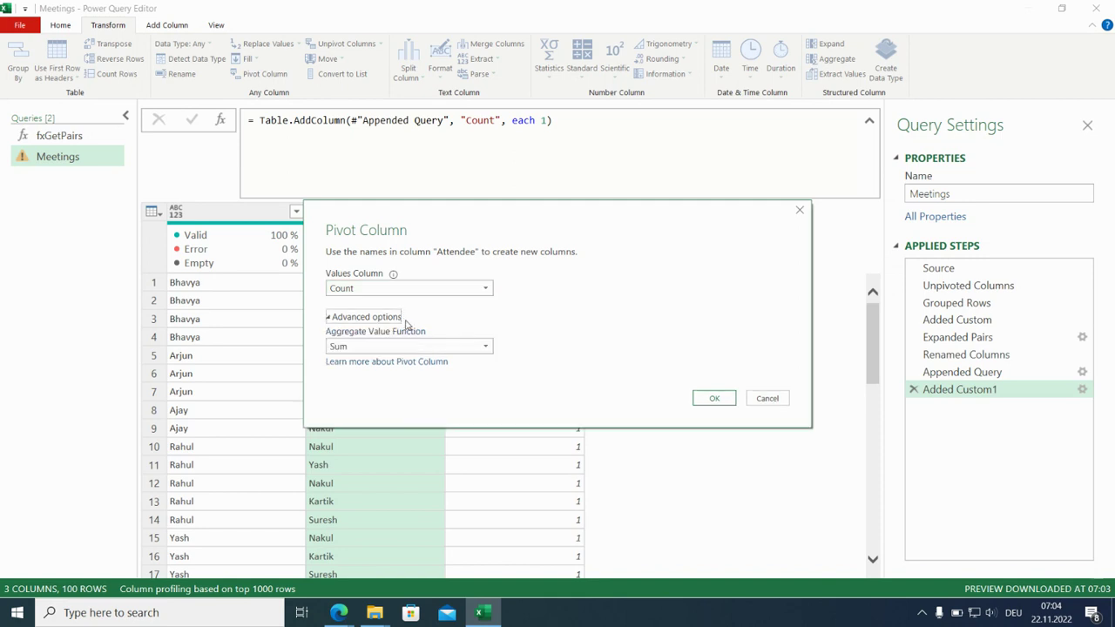
left_click(485, 347)
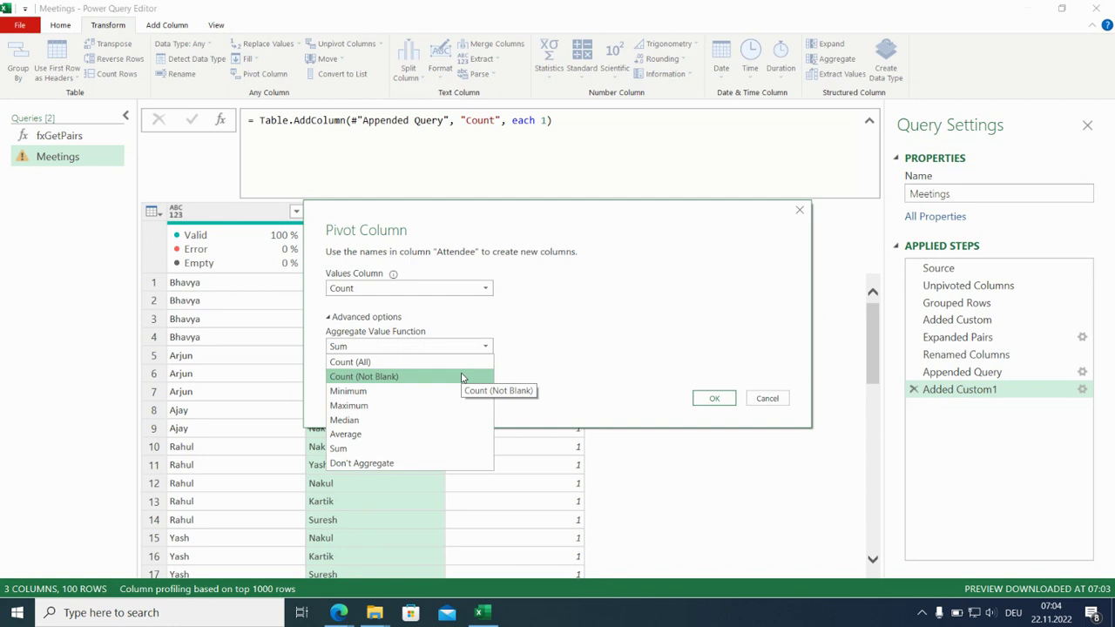
left_click(463, 377)
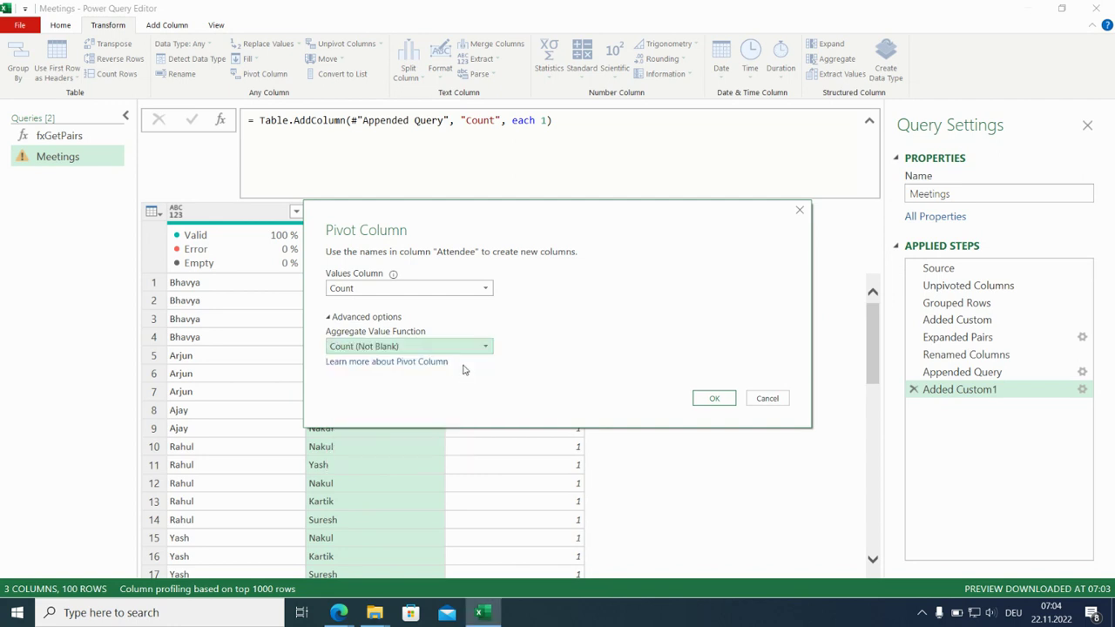
left_click(714, 399)
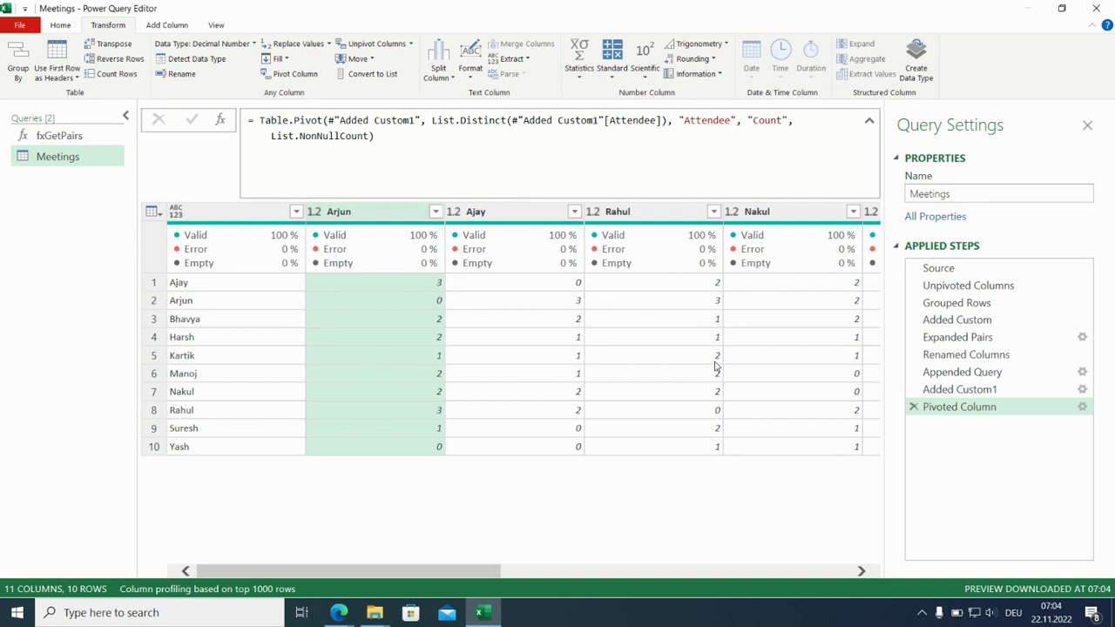
Wrap the List.Distinct expression in the Table.Pivot formula with List.Sort to order the pivoted columns alphabetically.
left_click(253, 261)
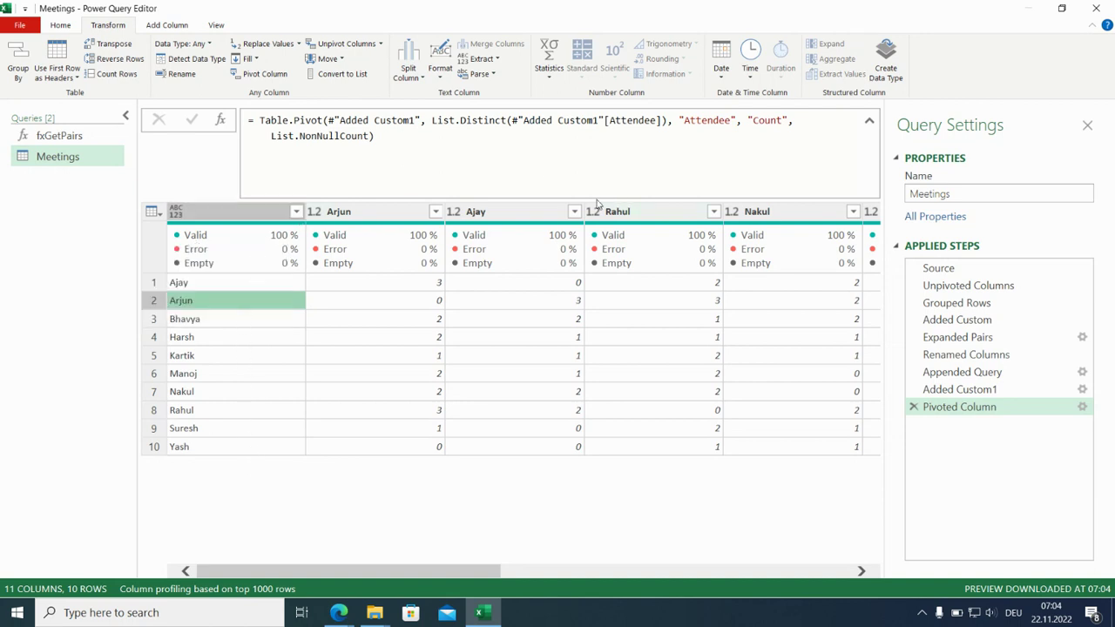
left_click(428, 120)
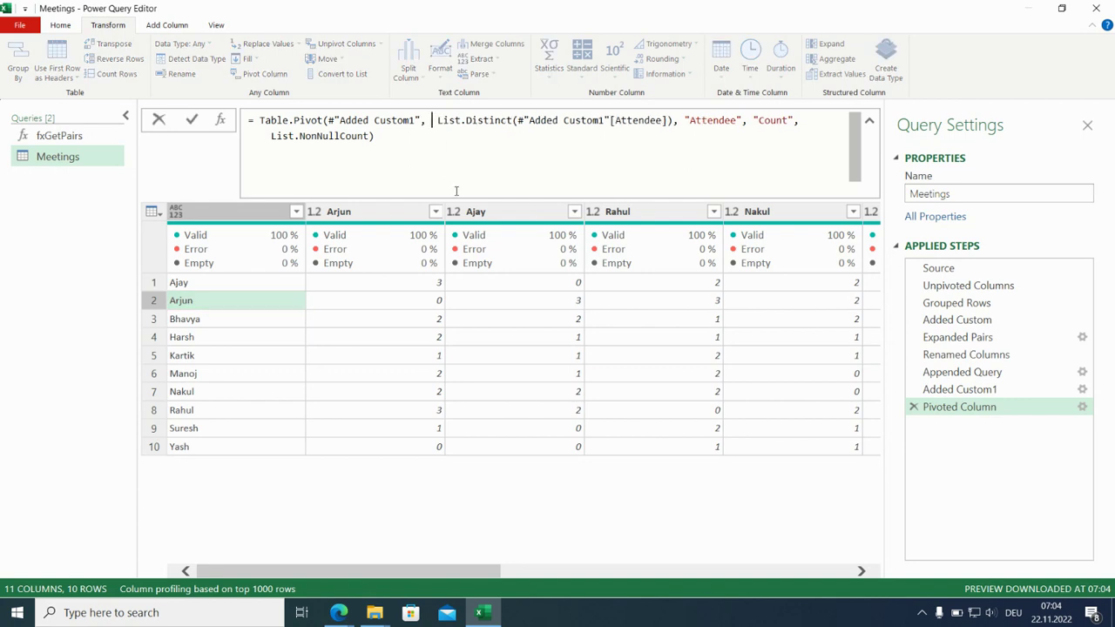
type("listso")
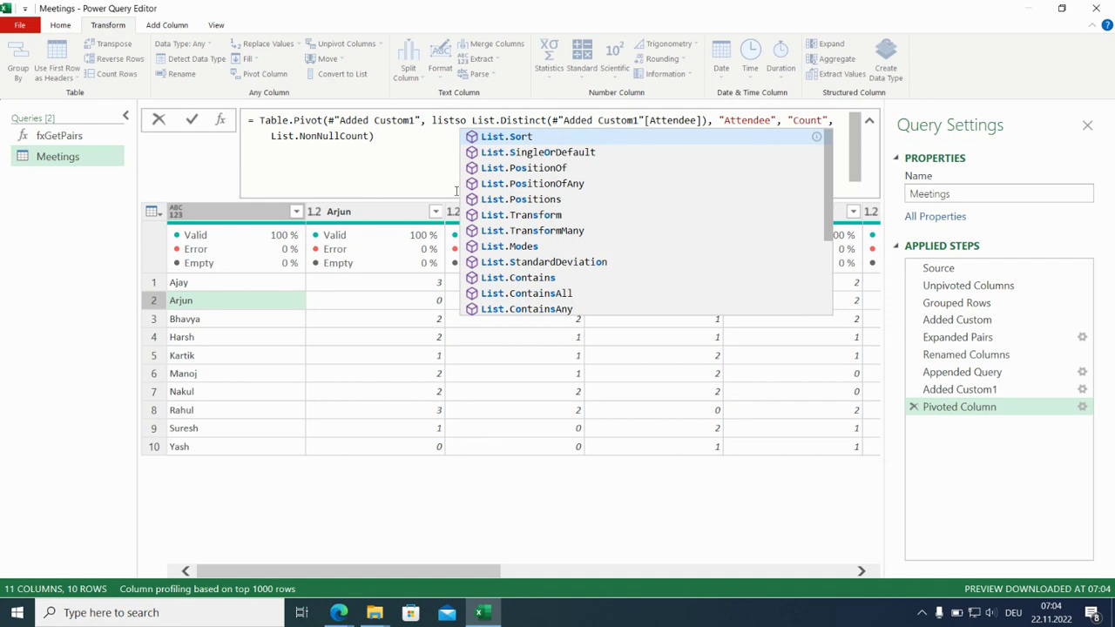
key("Tab")
key("BackSpace")
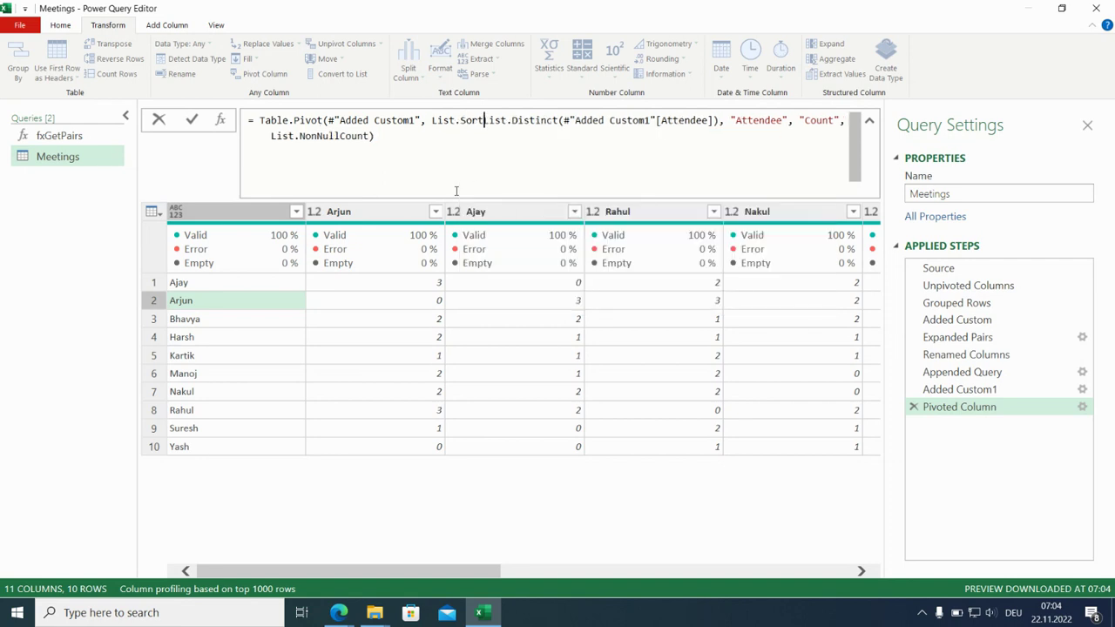
type("(")
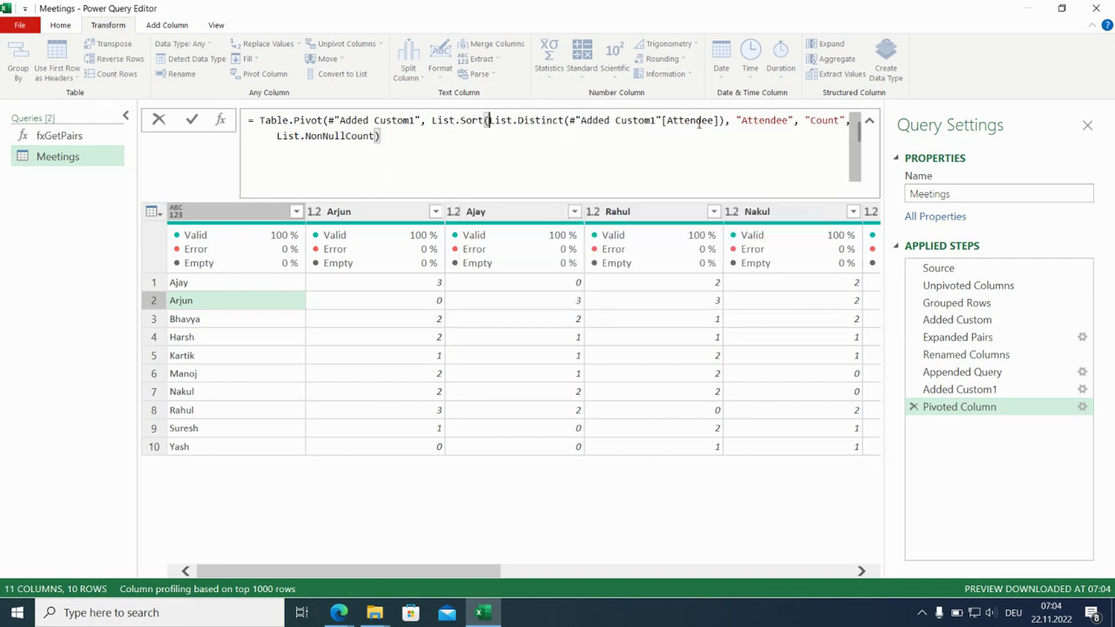
left_click(723, 122)
type(")")
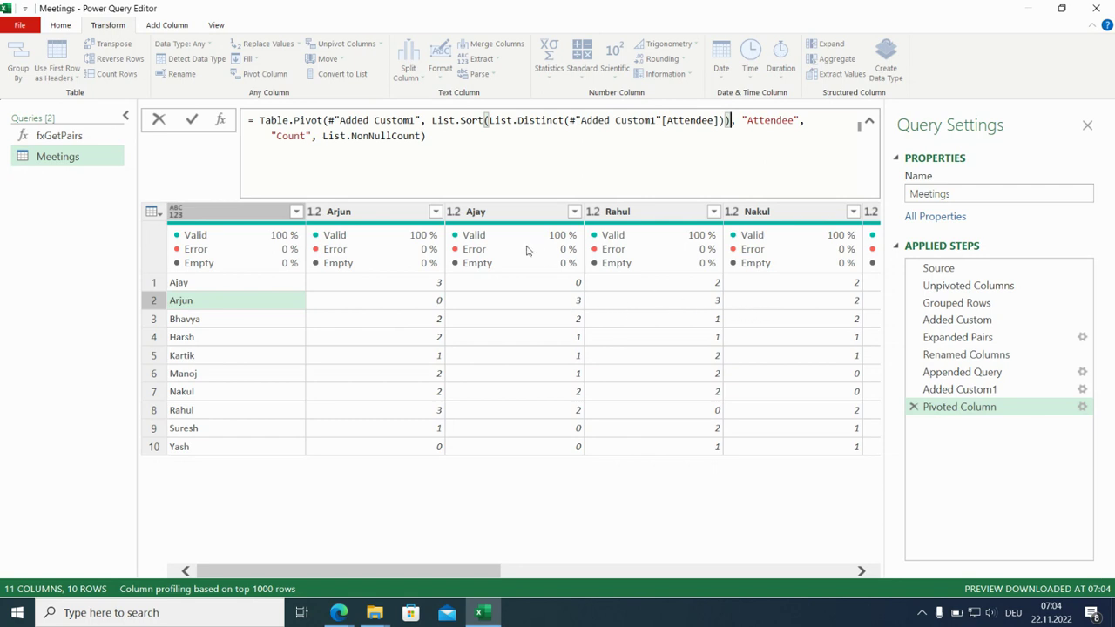
left_click(1023, 407)
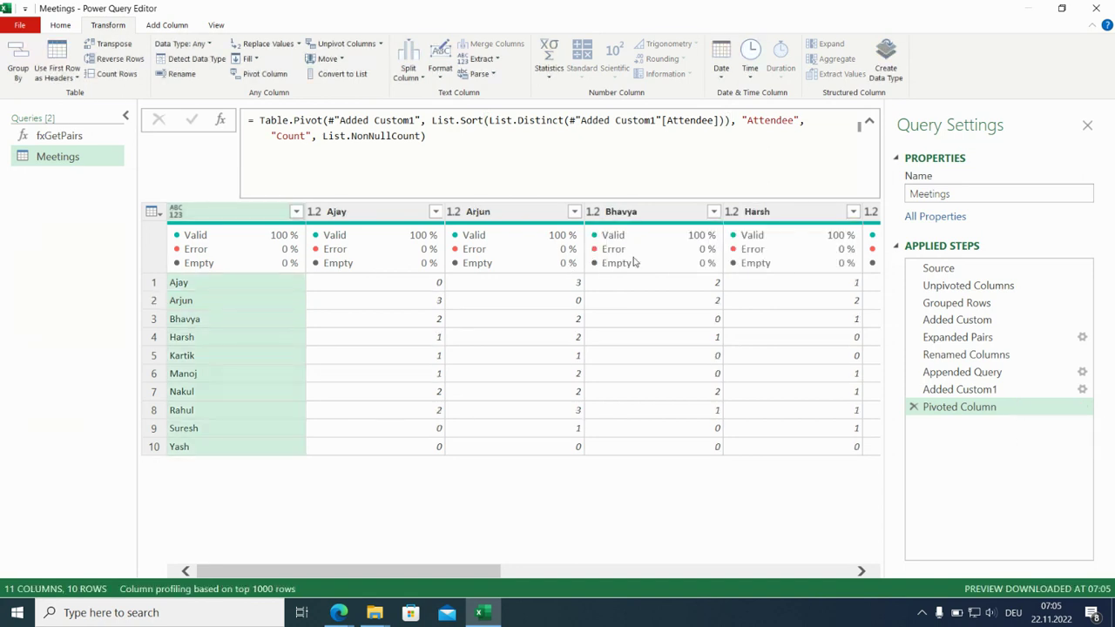
Close and load the query as a table to cell H17 of the existing worksheet, and close the Queries & Connections pane.
mouse_move(640, 248)
left_click(60, 25)
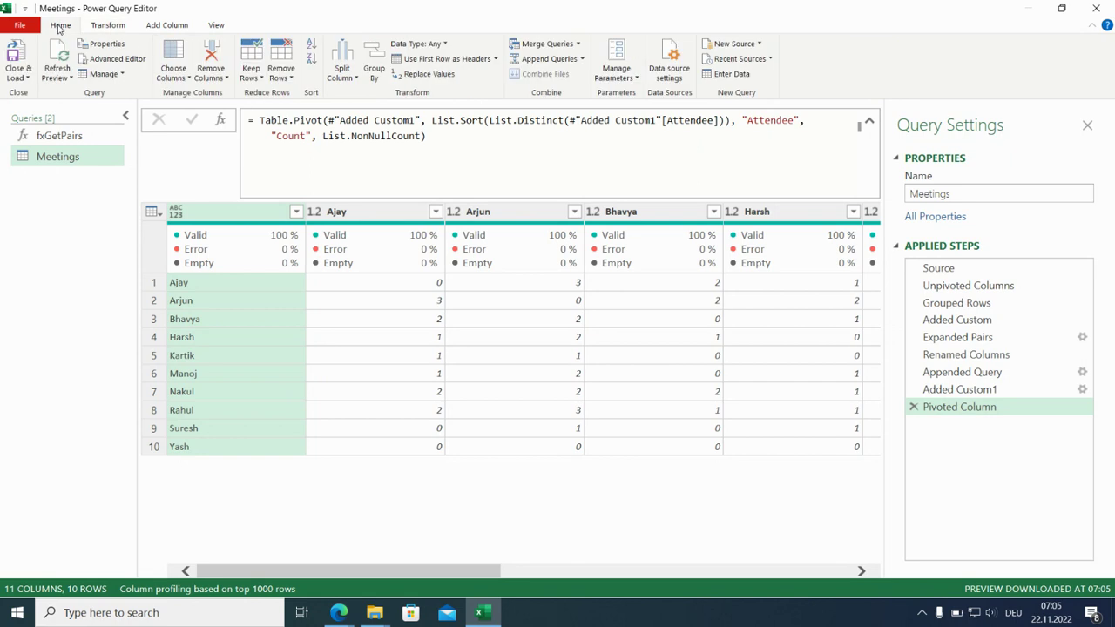
left_click(25, 78)
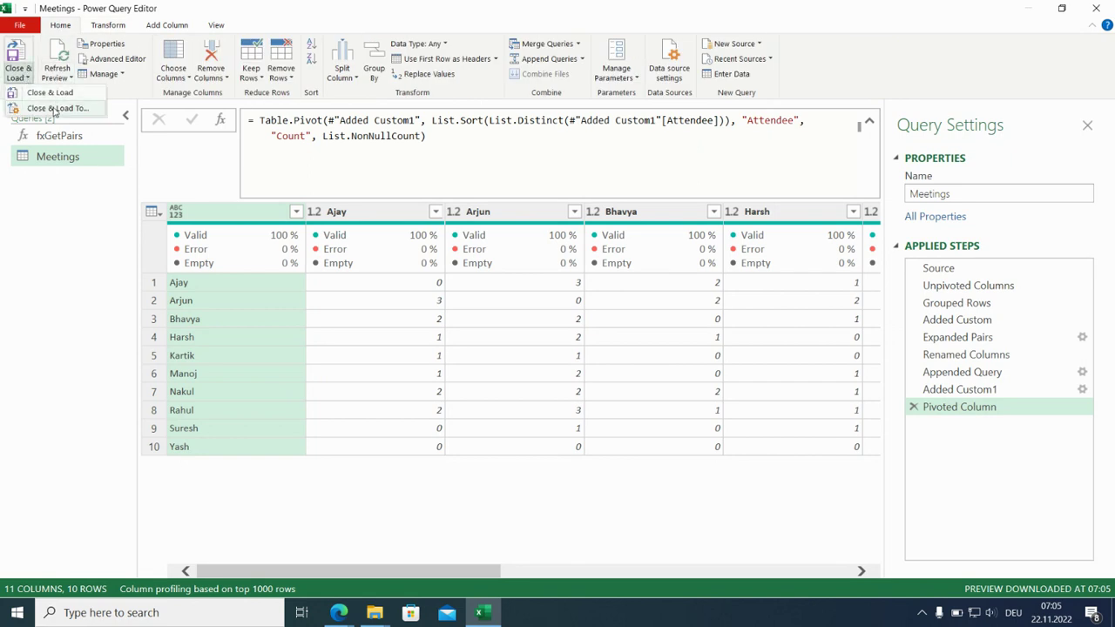
left_click(54, 109)
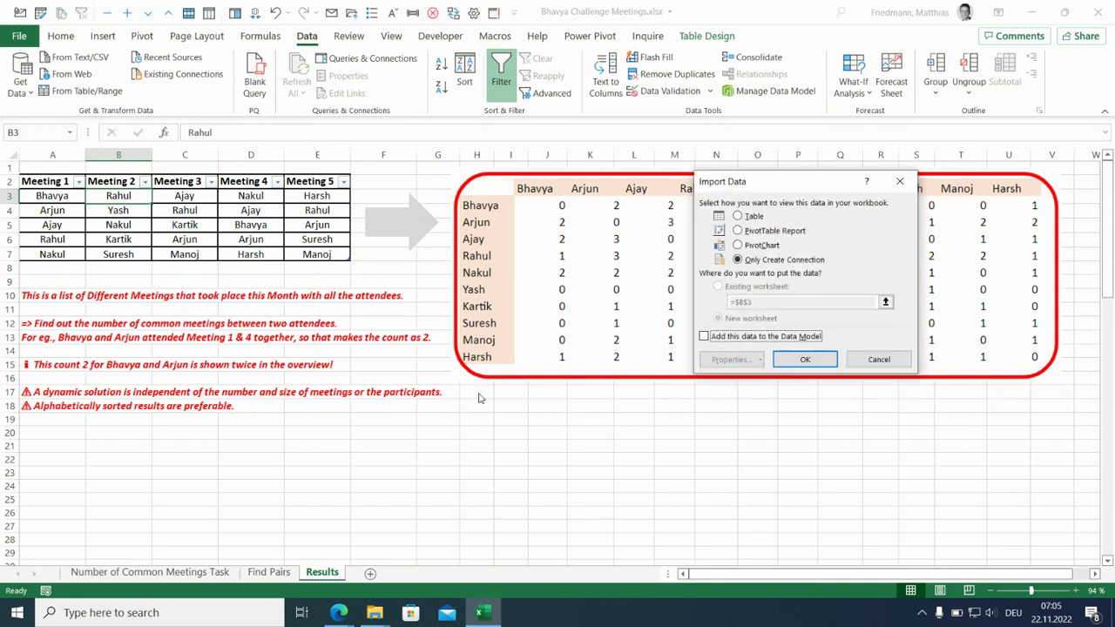
left_click(754, 216)
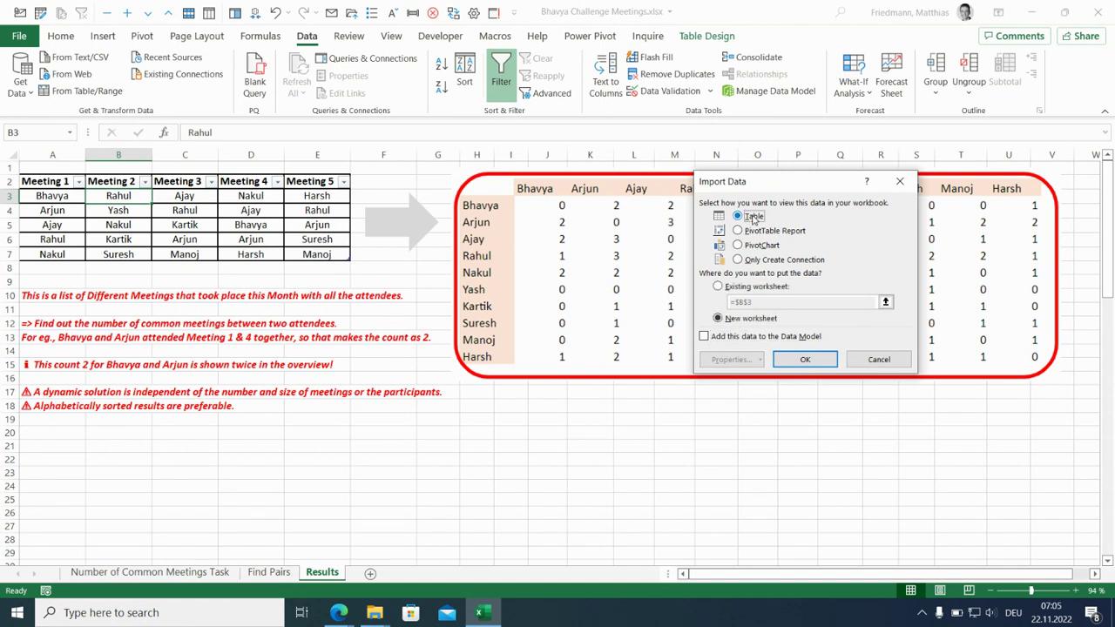
left_click(754, 288)
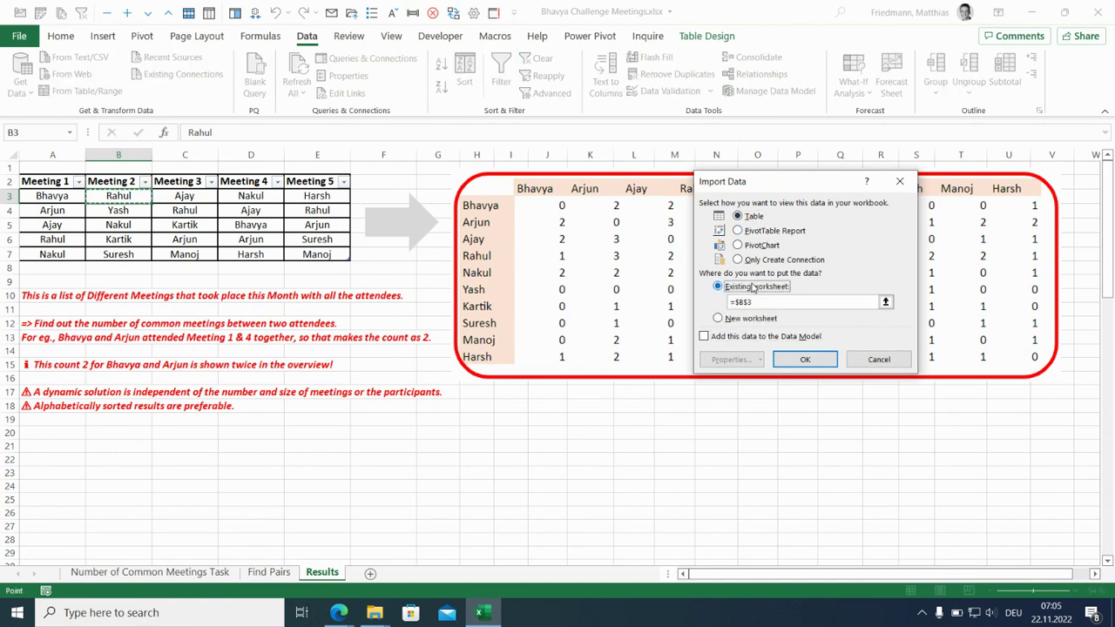
left_click_drag(741, 302, 767, 302)
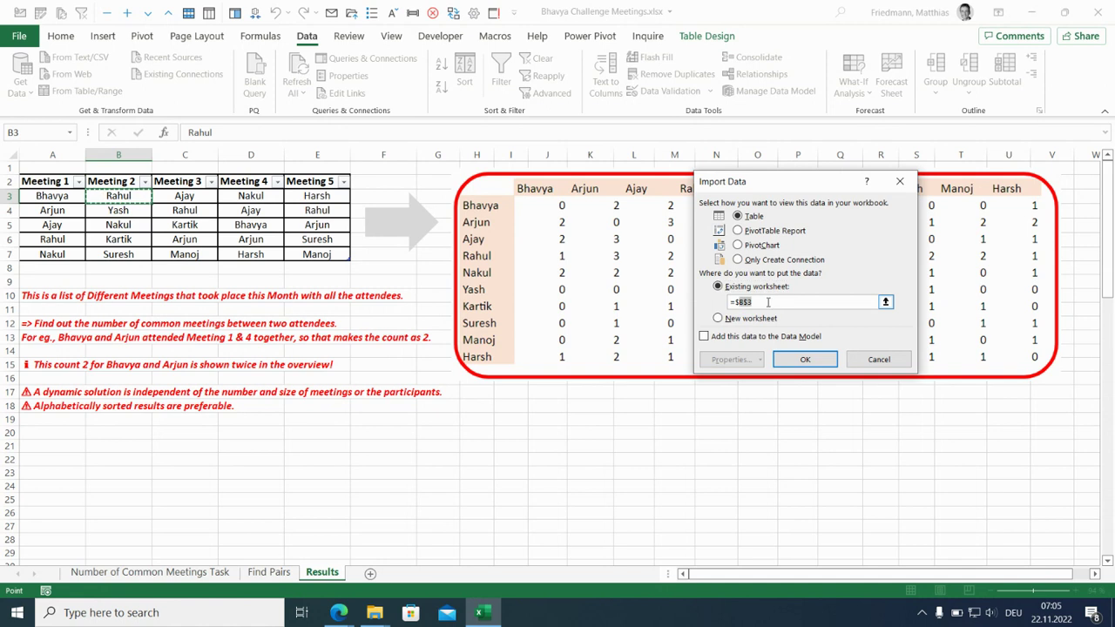
type("H")
left_click(805, 359)
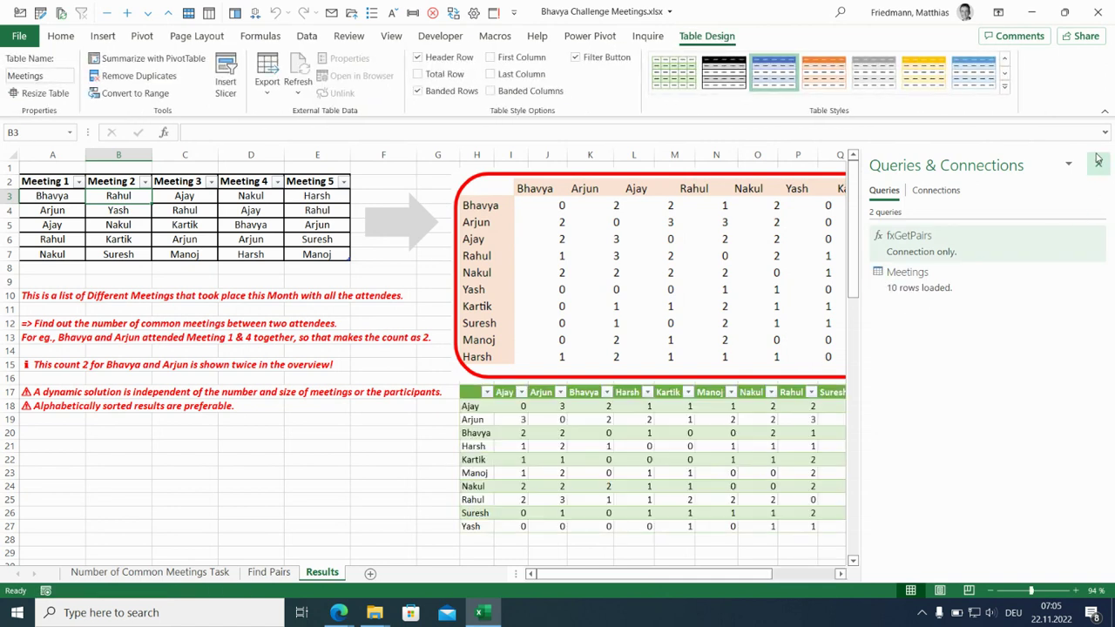
left_click(1097, 164)
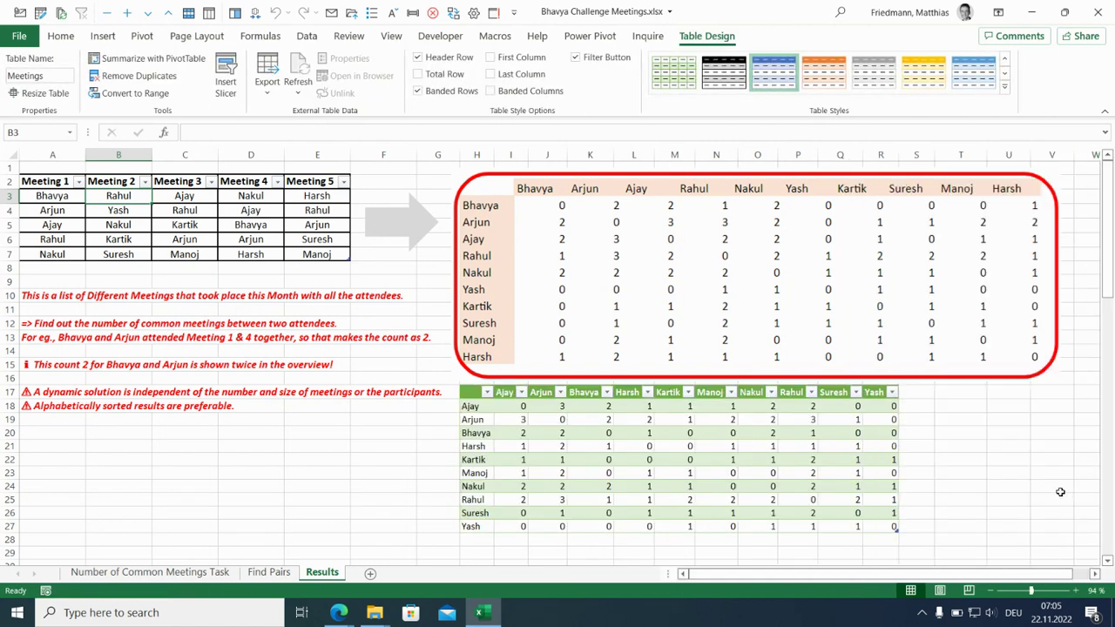
Select columns H through R on the Results sheet.
left_click_drag(477, 155, 871, 183)
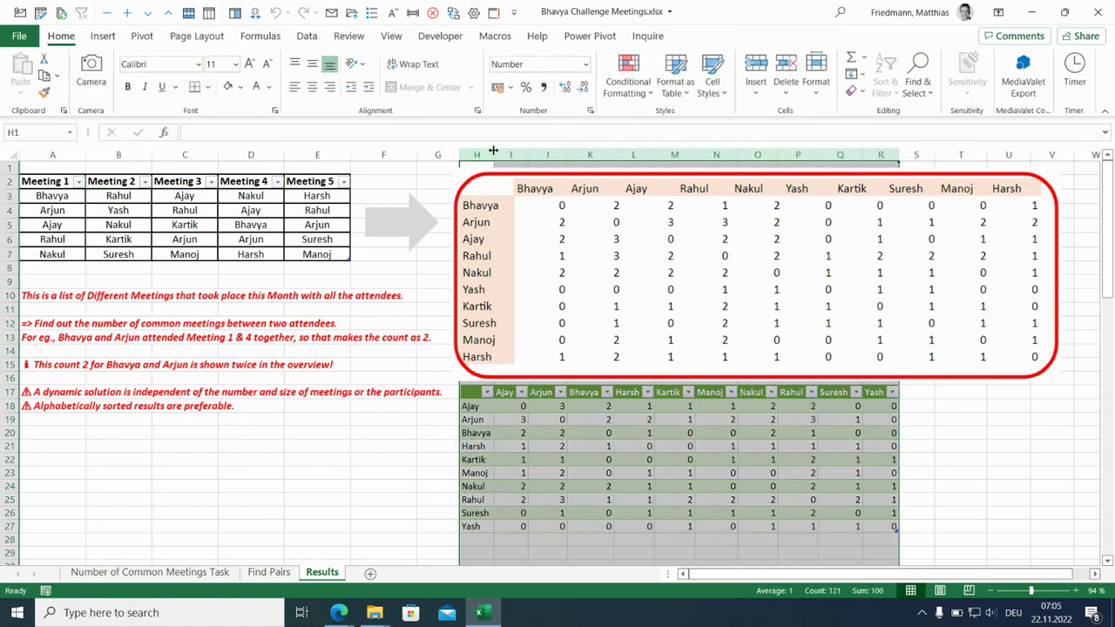